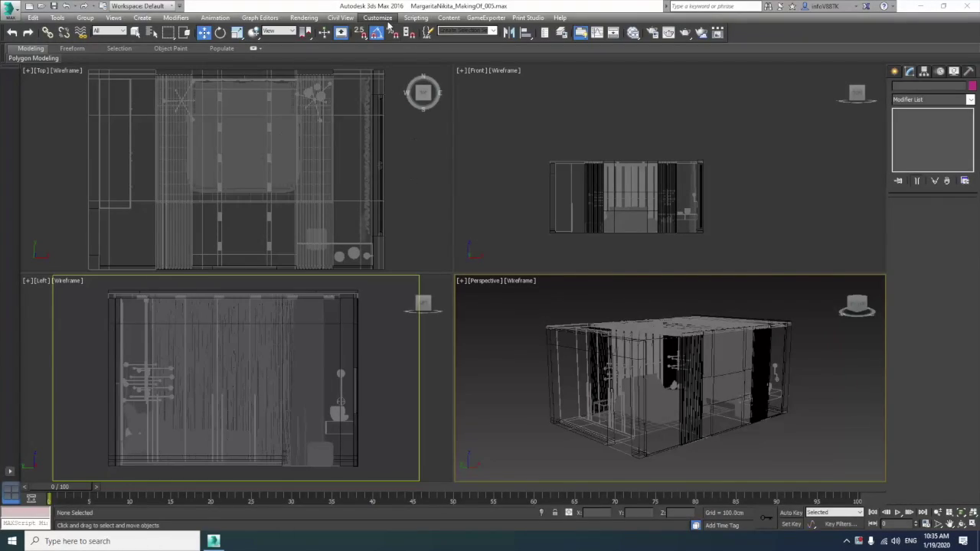
- Check the system unit scale in the Units Setup dialog
click(383, 19)
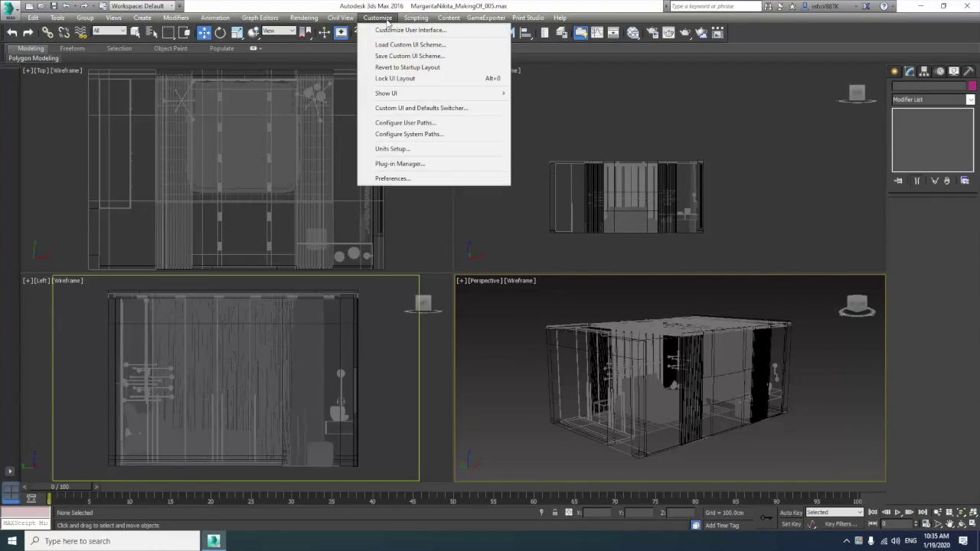
click(406, 150)
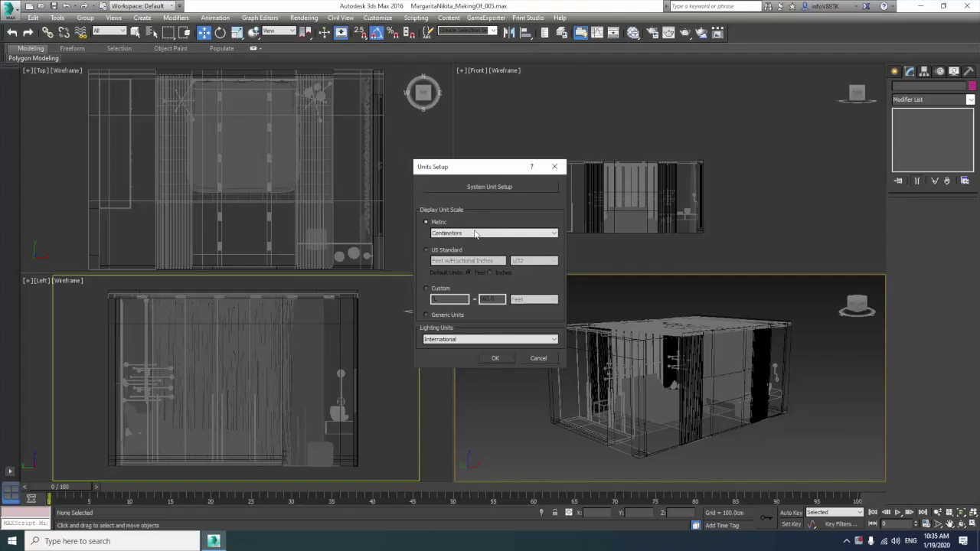
click(502, 188)
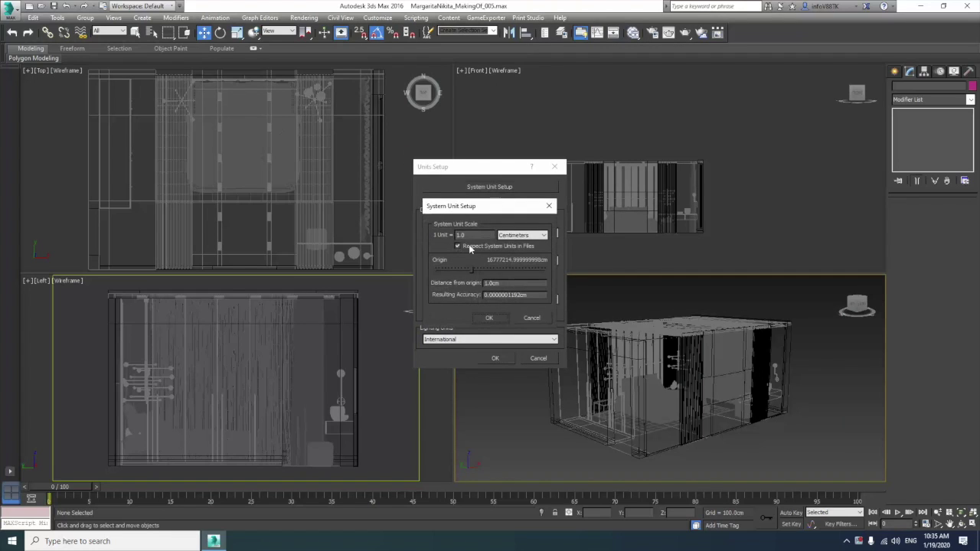
click(499, 319)
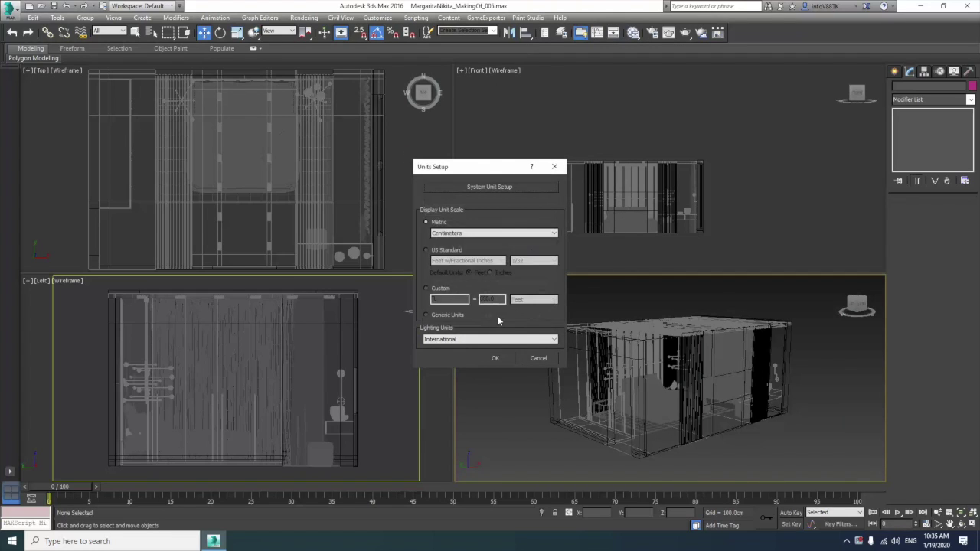
click(498, 358)
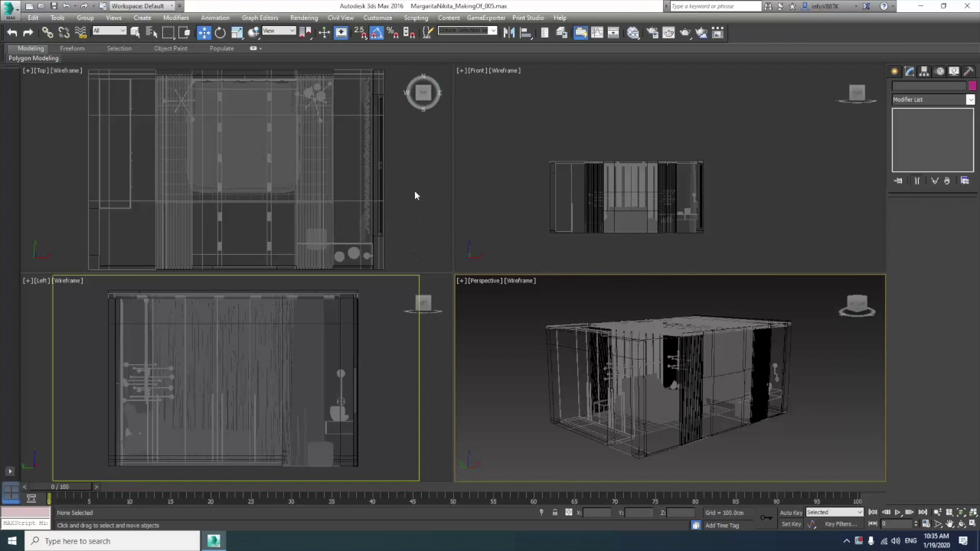
- Switch the Render Setup renderer to V-Ray Adv 3.60.03
click(304, 17)
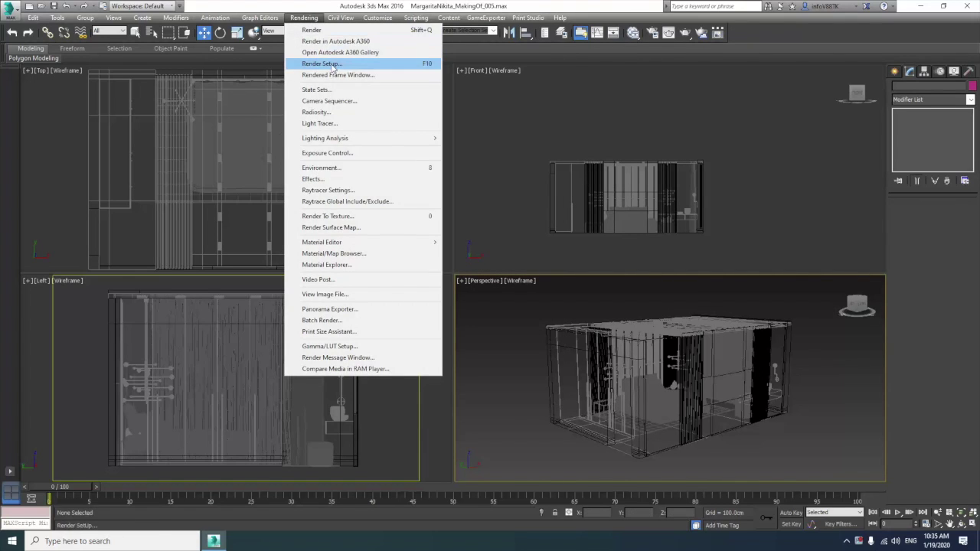
click(332, 65)
mouse_move(647, 159)
mouse_down()
mouse_move(420, 158)
mouse_move(416, 142)
mouse_up()
click(488, 191)
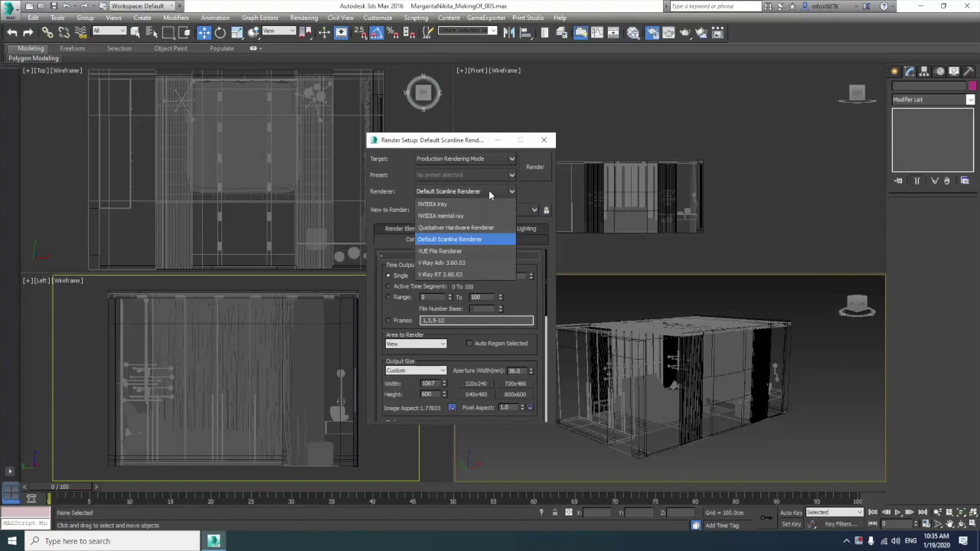
click(474, 264)
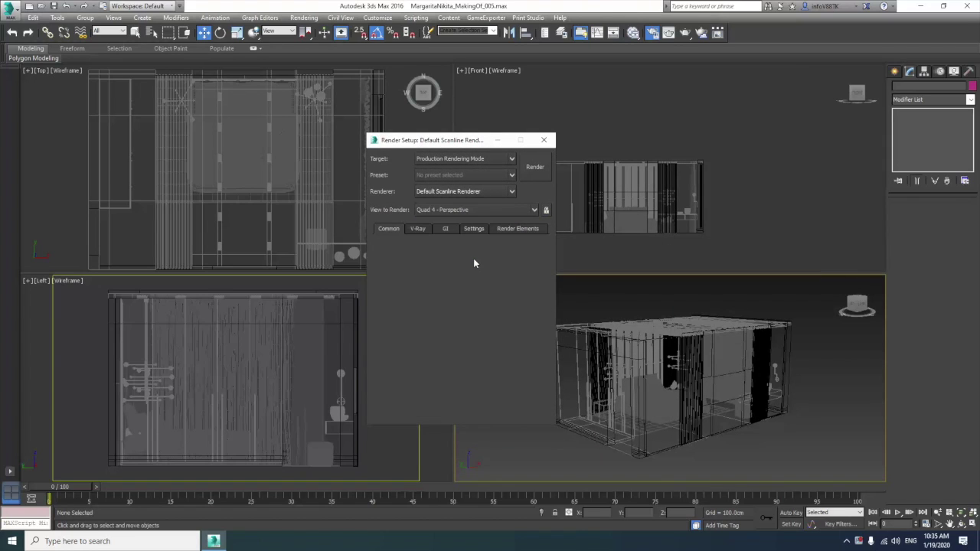
- Set the V-Ray image sampler type to Bucket with max subdivs of 4
click(417, 229)
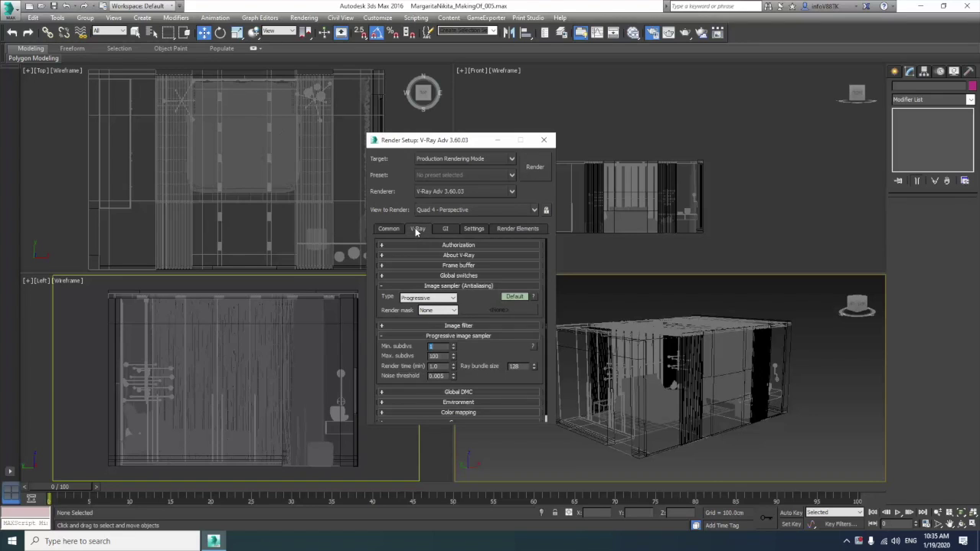
click(432, 298)
click(427, 306)
click(447, 287)
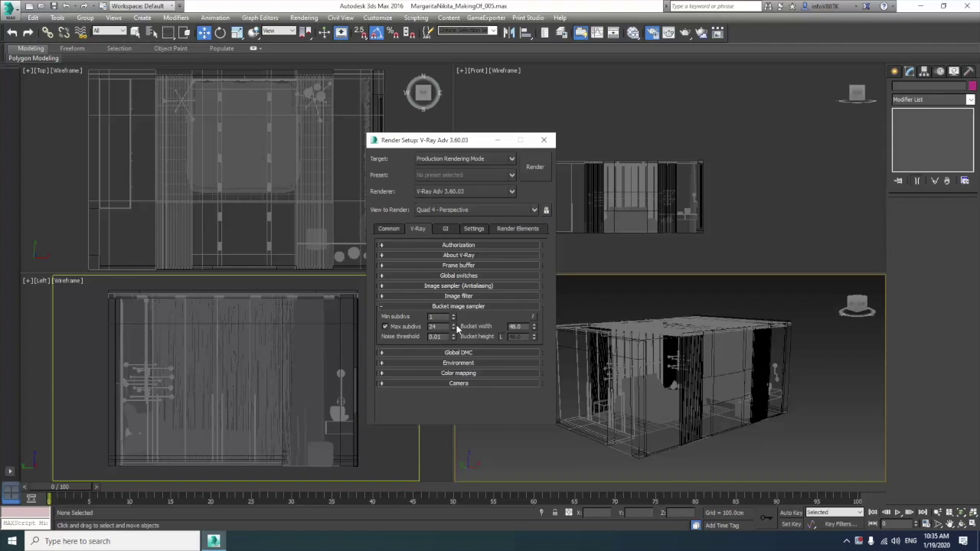
text(4)
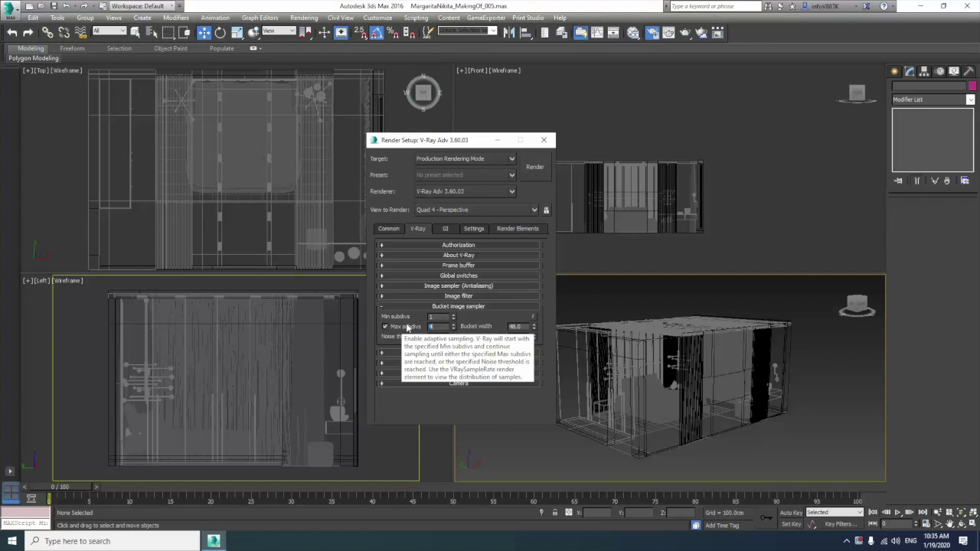
click(472, 307)
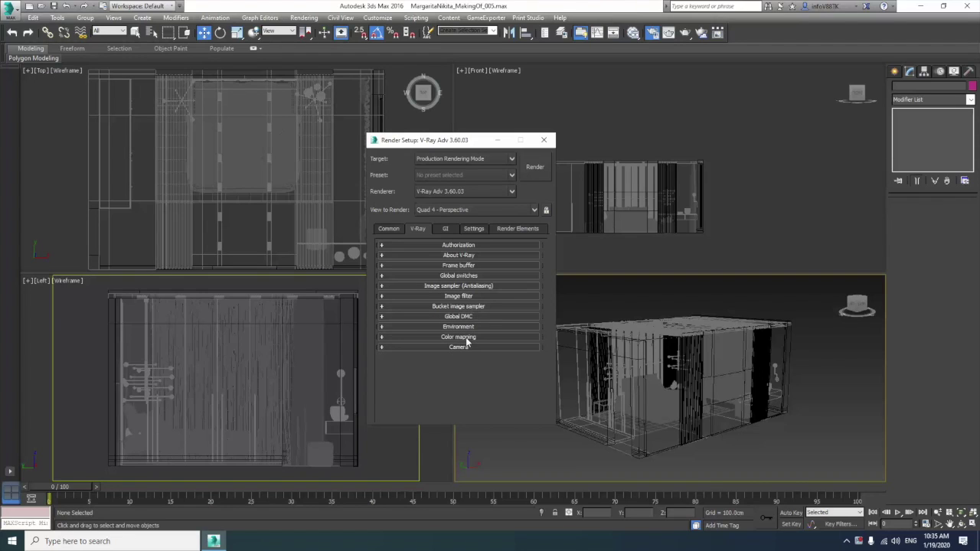
click(468, 337)
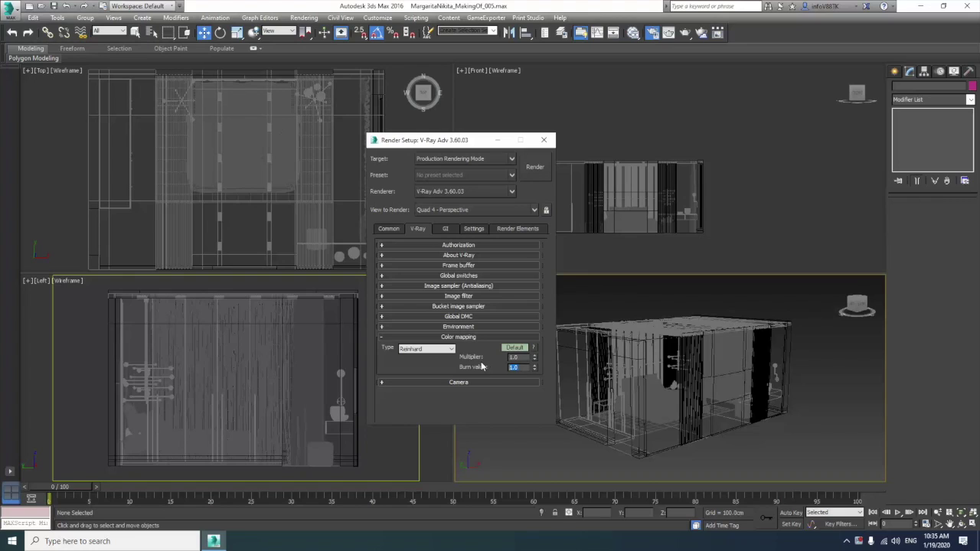
click(475, 337)
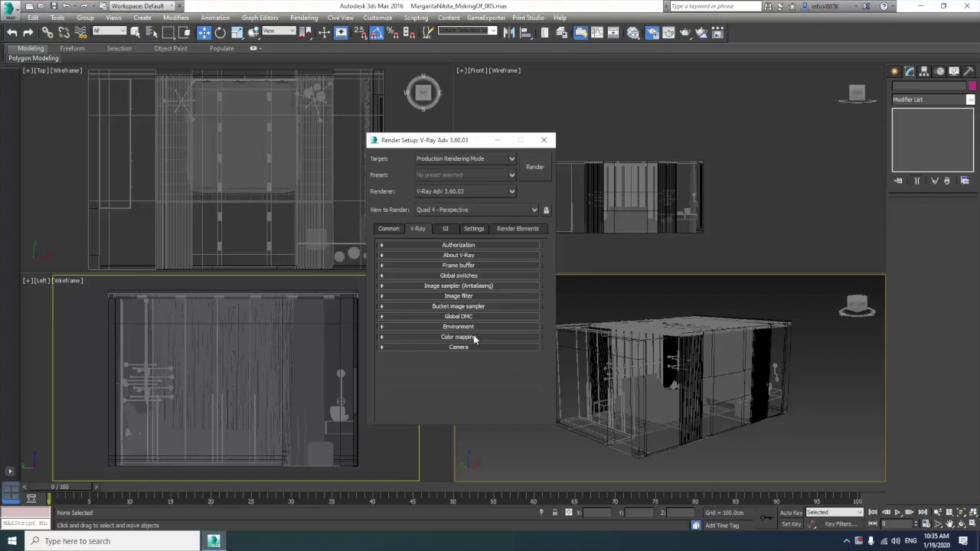
click(449, 229)
- Use Irradiance map with the Low preset as the primary GI engine
click(465, 268)
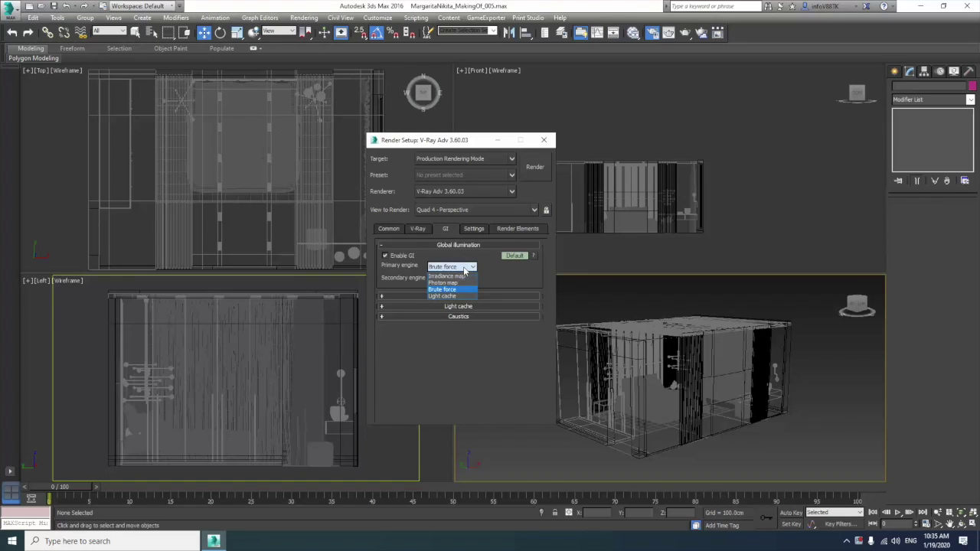
click(459, 279)
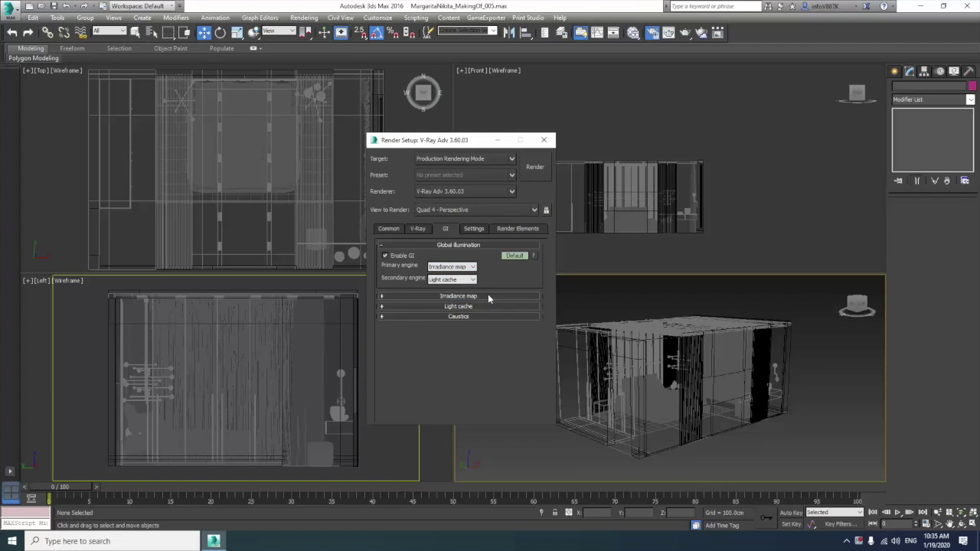
click(488, 295)
click(473, 307)
click(442, 330)
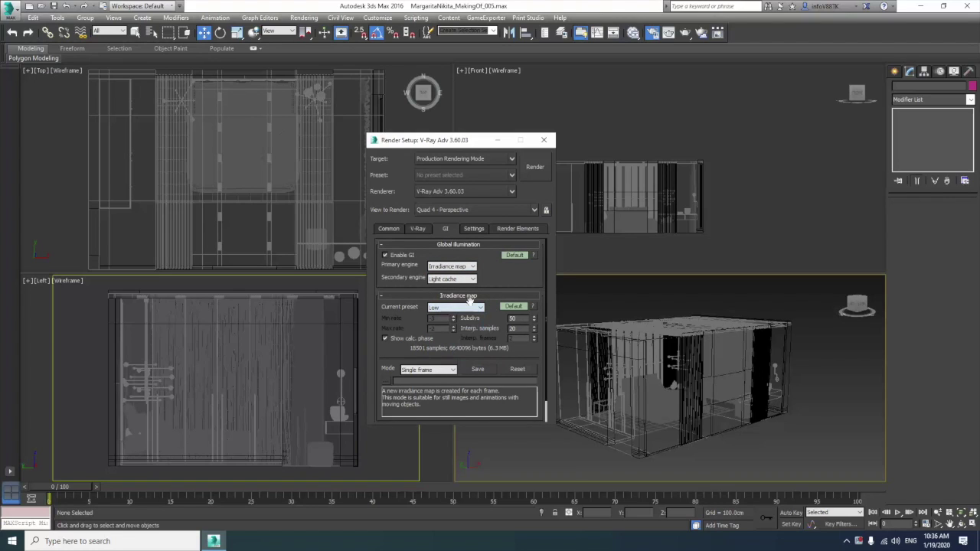
click(473, 298)
click(473, 306)
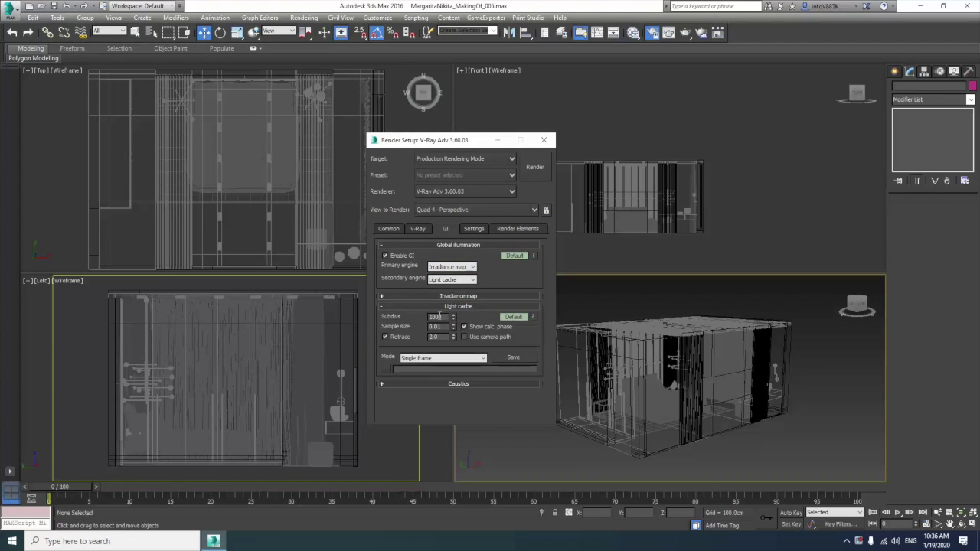
double_click(434, 316)
- Set the V-Ray log window to Never in the Settings tab
click(476, 230)
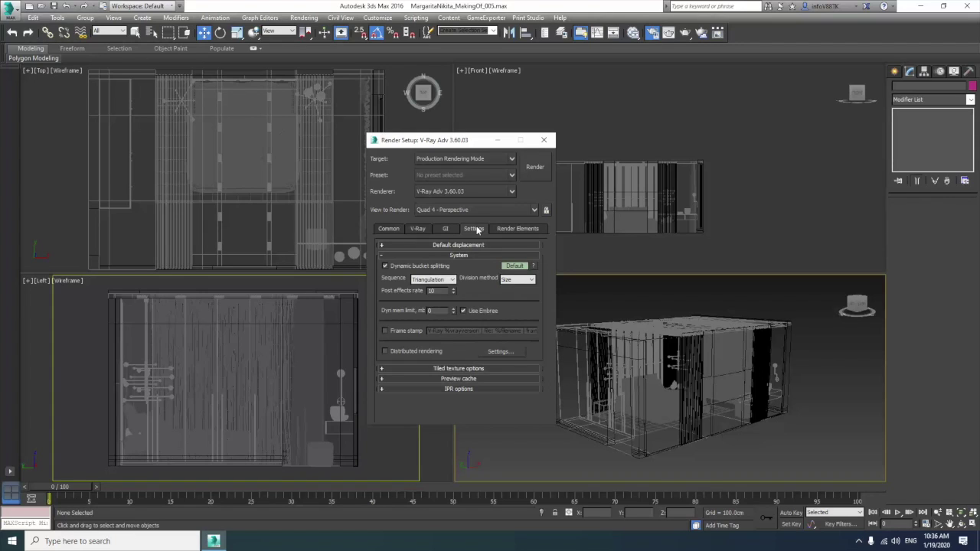
click(514, 266)
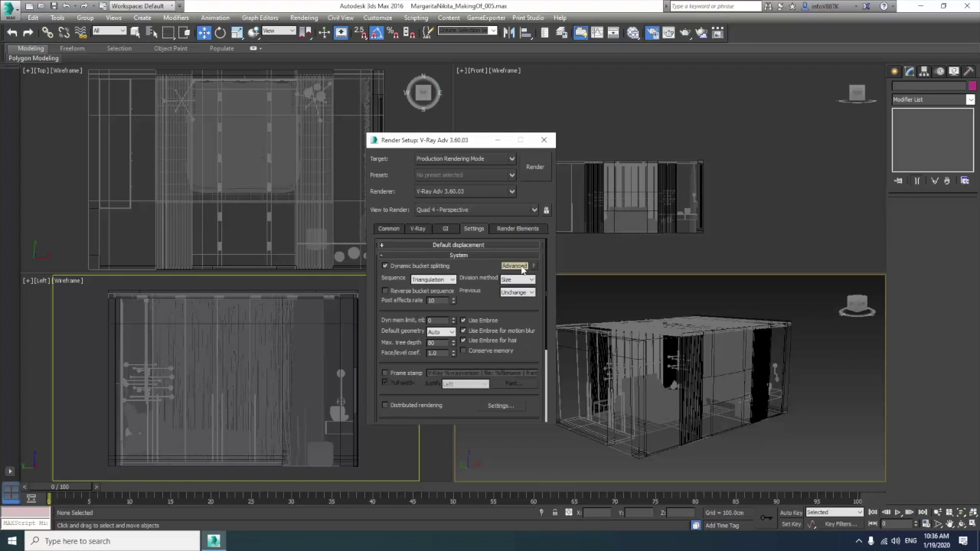
scroll(435, 315, down, 3)
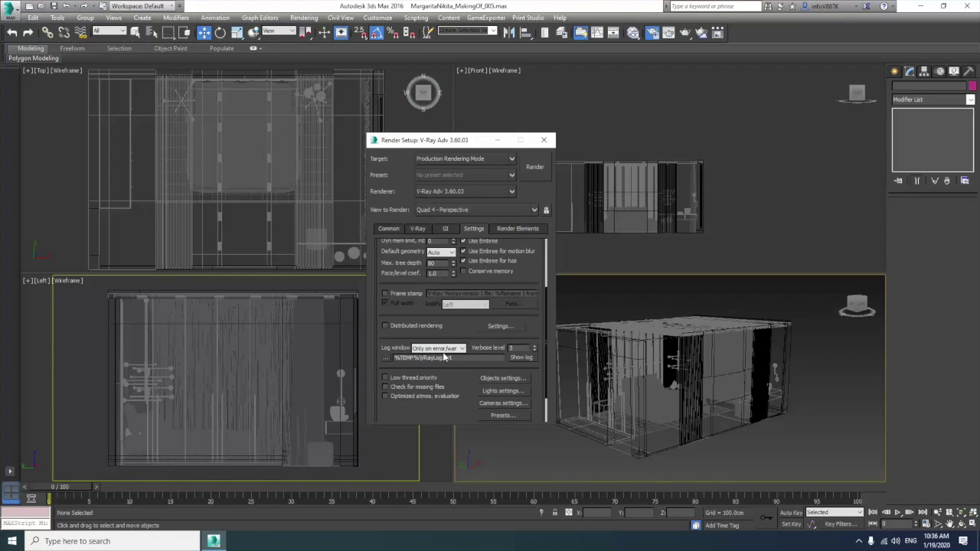
click(436, 348)
click(438, 359)
- Add a VRayDenoiser render element and close Render Setup
click(508, 230)
click(400, 268)
click(409, 248)
click(485, 371)
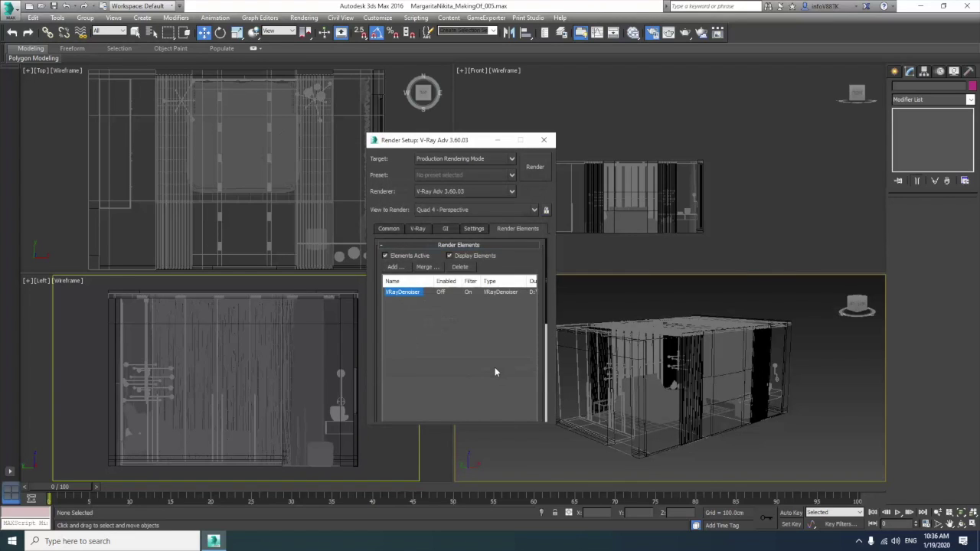
click(544, 140)
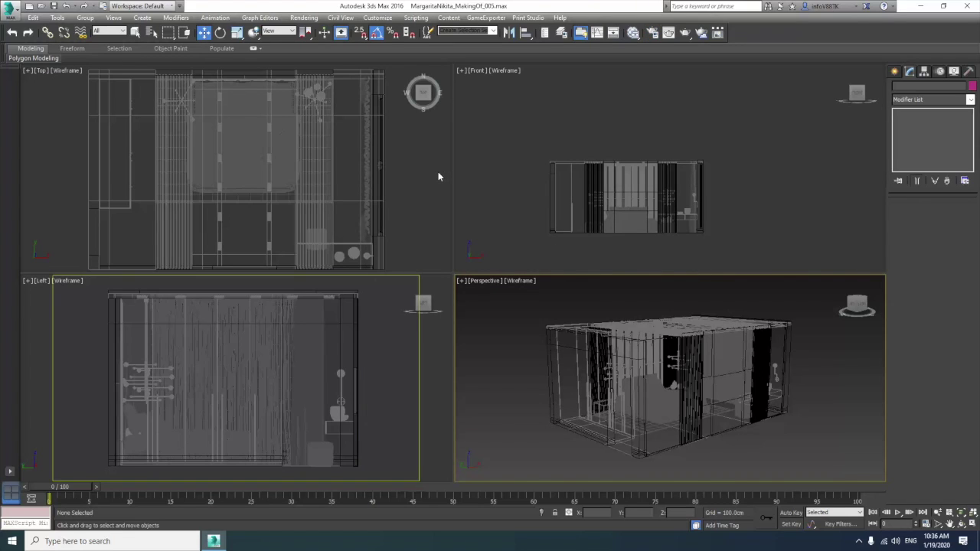
- Create a physical camera in the Top viewport aimed into the bedroom
scroll(433, 178, down, 2)
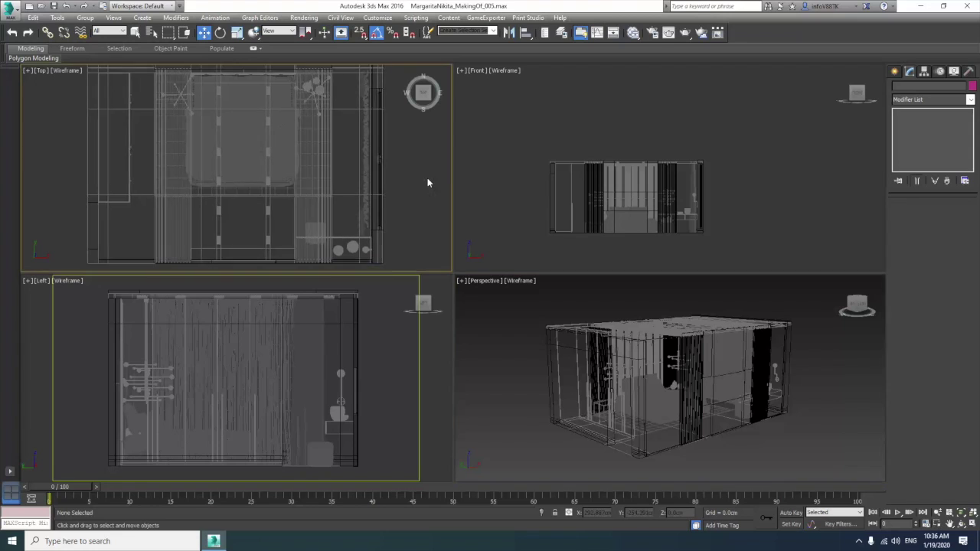
scroll(426, 178, down, 3)
scroll(406, 180, down, 1)
scroll(398, 184, up, 2)
scroll(401, 180, up, 2)
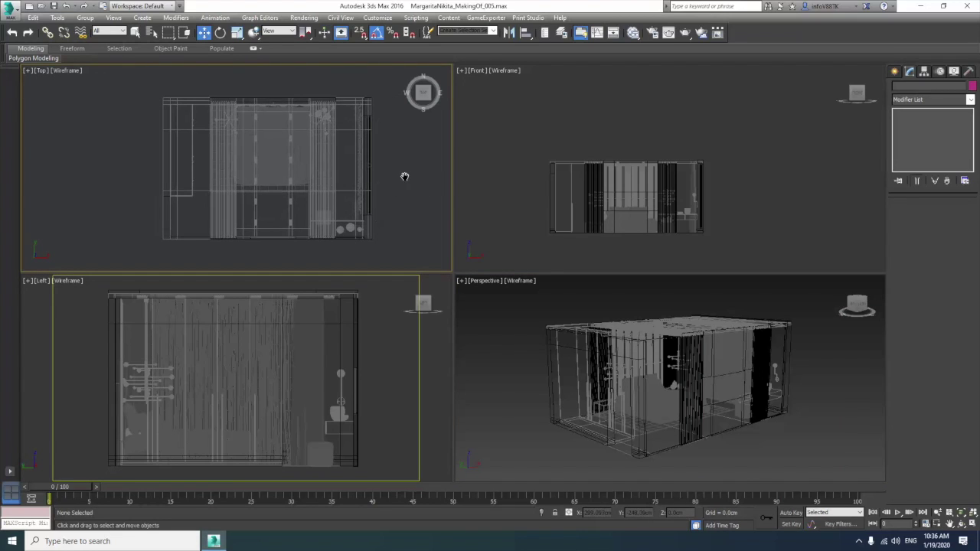
click(896, 71)
click(934, 87)
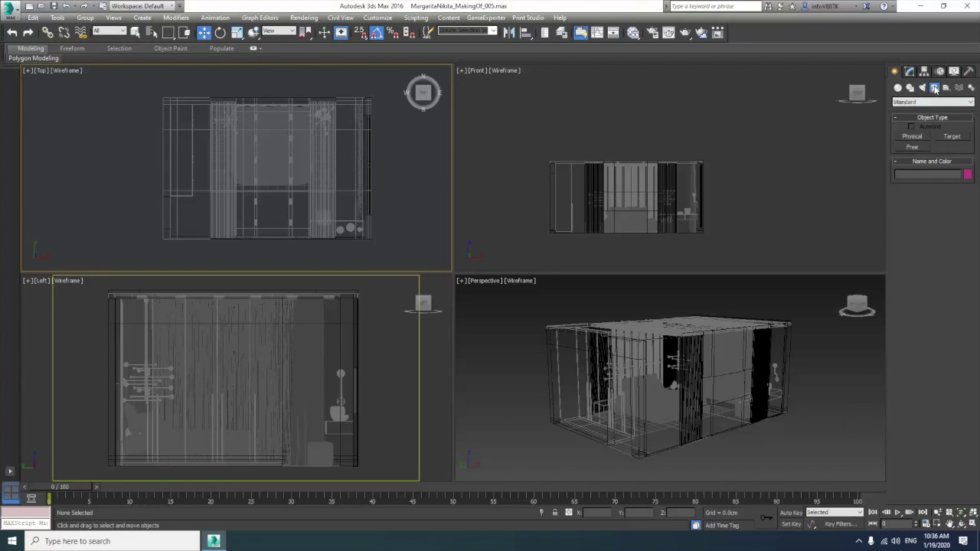
click(913, 136)
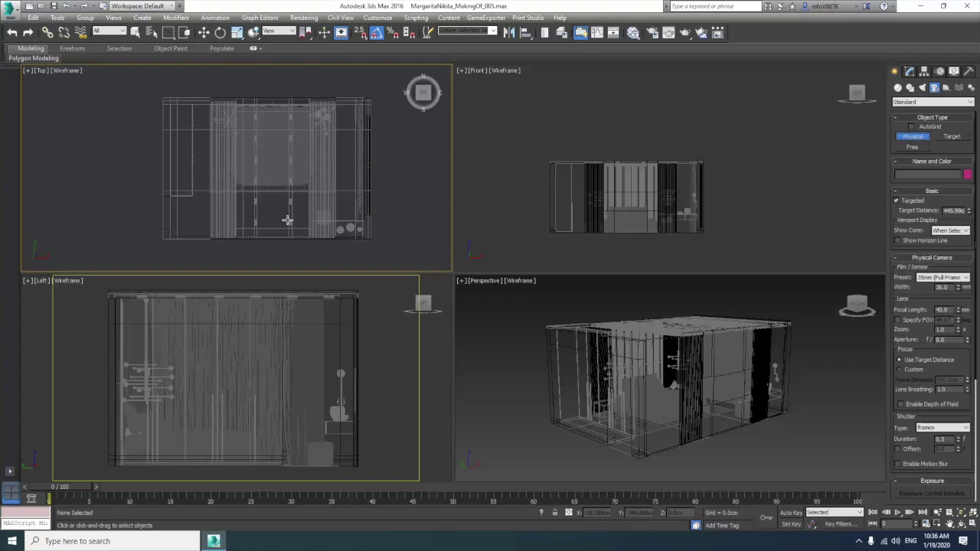
drag(281, 234, 276, 119)
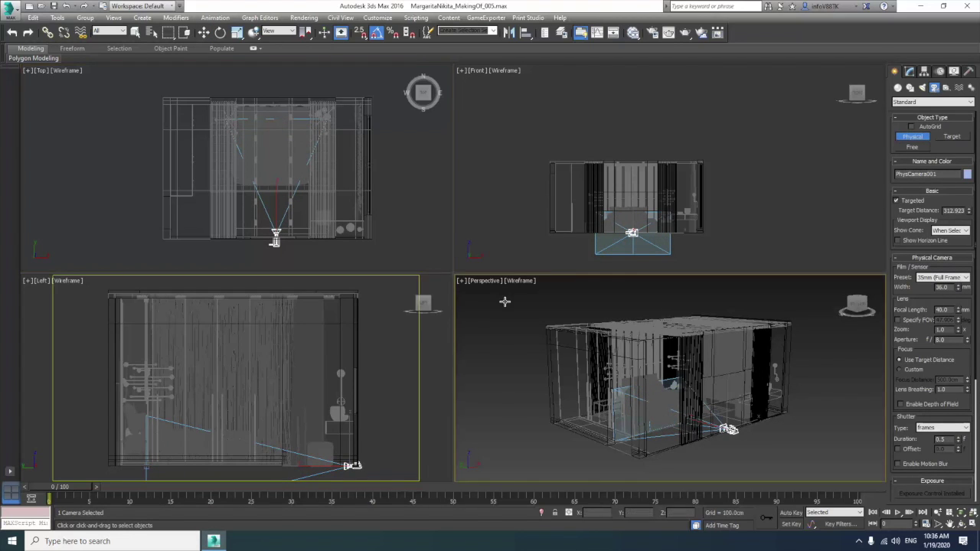
- Show PhysCamera001 in the Perspective viewport, shaded, with safe frames on
click(479, 280)
click(664, 296)
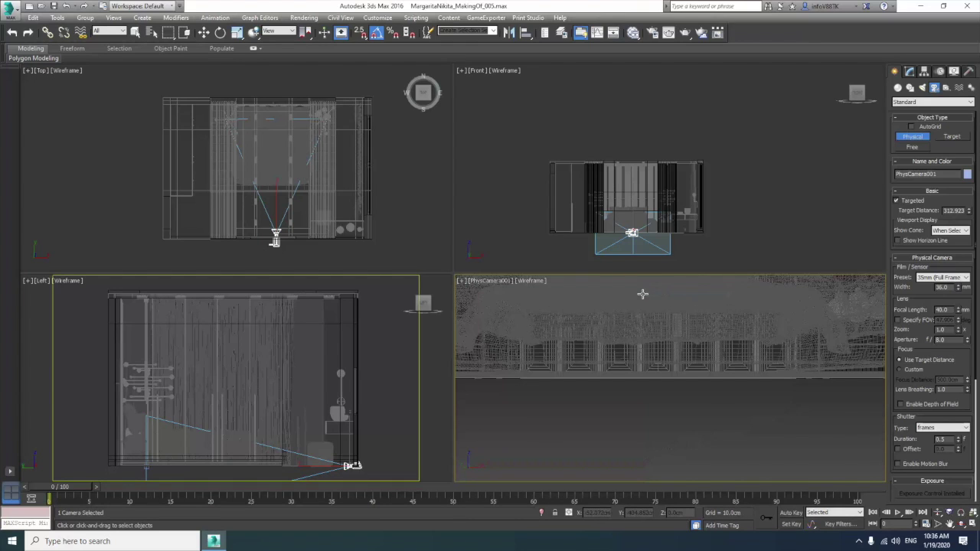
click(536, 283)
click(567, 299)
click(484, 285)
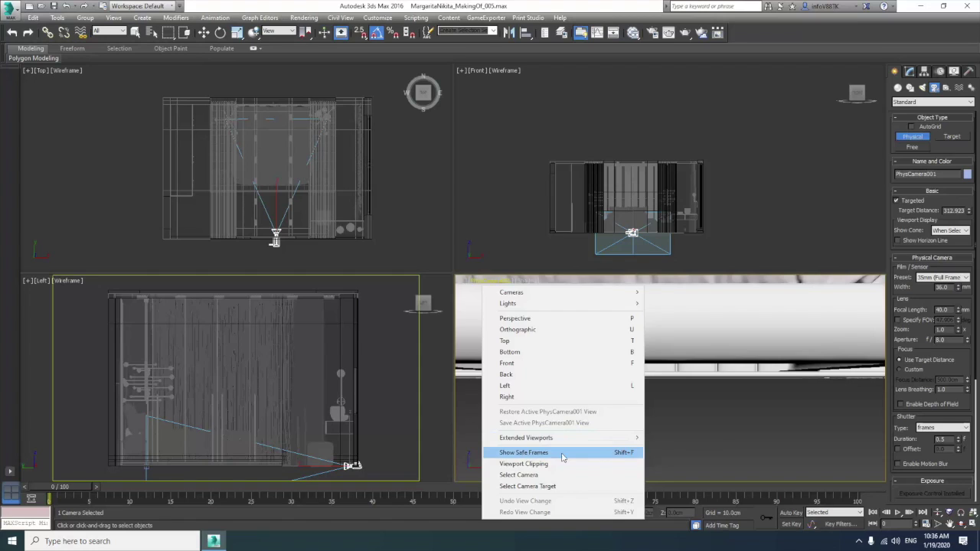
click(563, 456)
click(205, 33)
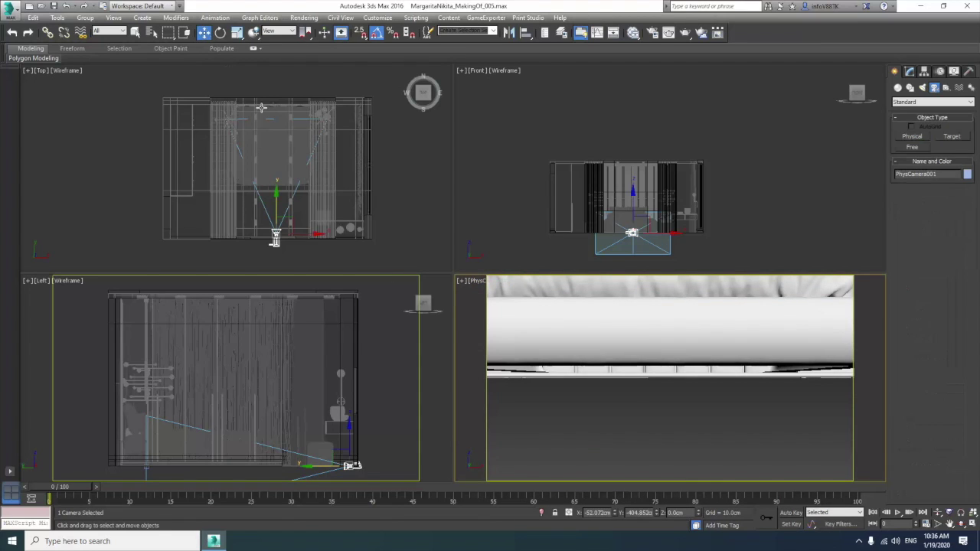
- Raise the camera in the Front viewport to frame the bed and headboard
right_click(507, 201)
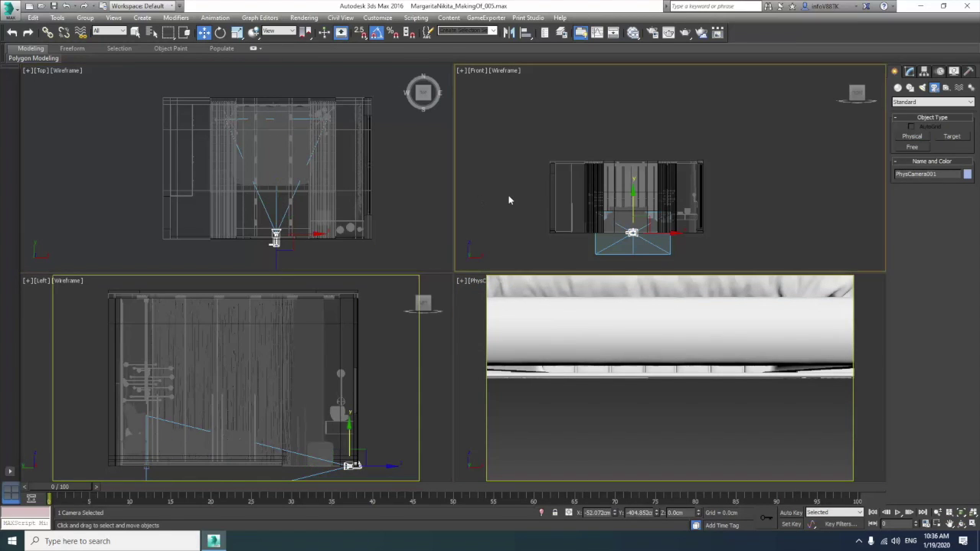
mouse_move(629, 201)
mouse_down()
mouse_move(633, 164)
mouse_move(633, 232)
mouse_up()
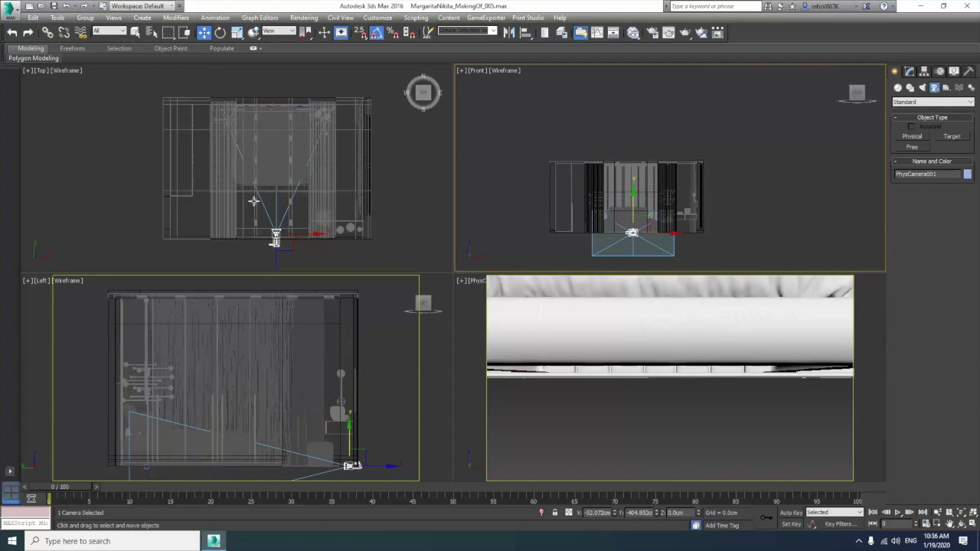
click(277, 201)
click(632, 191)
drag(632, 191, 633, 164)
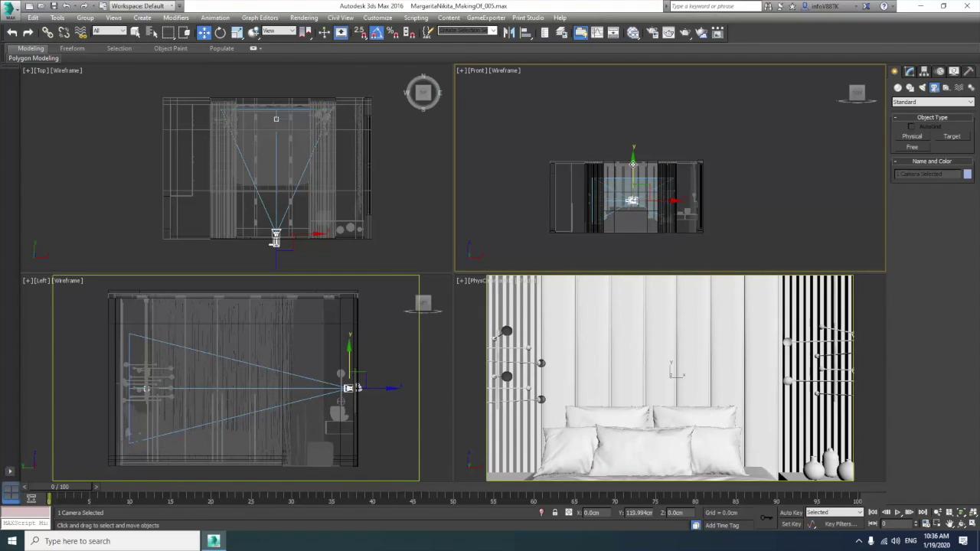
- Reselect the camera and show its parameters in the Modify panel
click(441, 206)
scroll(274, 253, up, 3)
scroll(273, 252, up, 2)
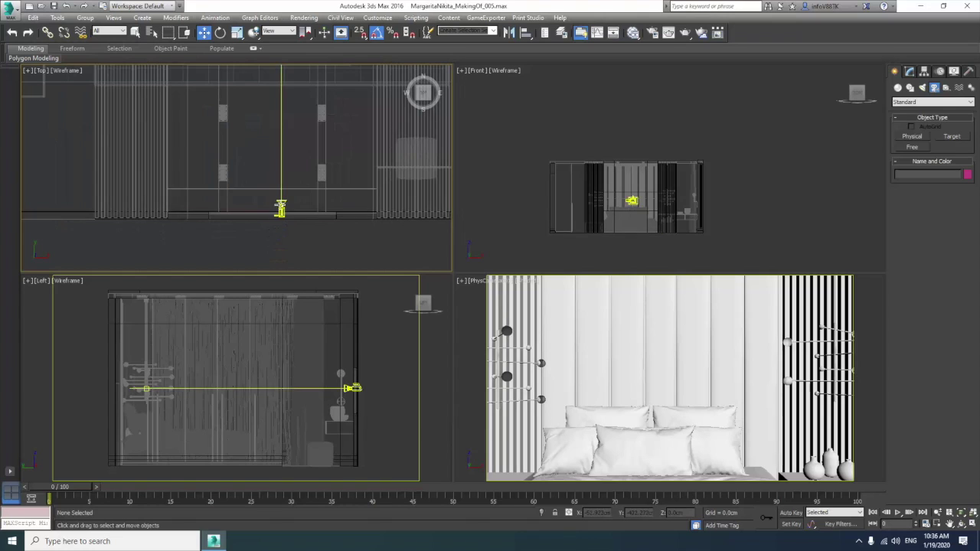
click(281, 208)
scroll(280, 209, down, 2)
scroll(280, 209, down, 1)
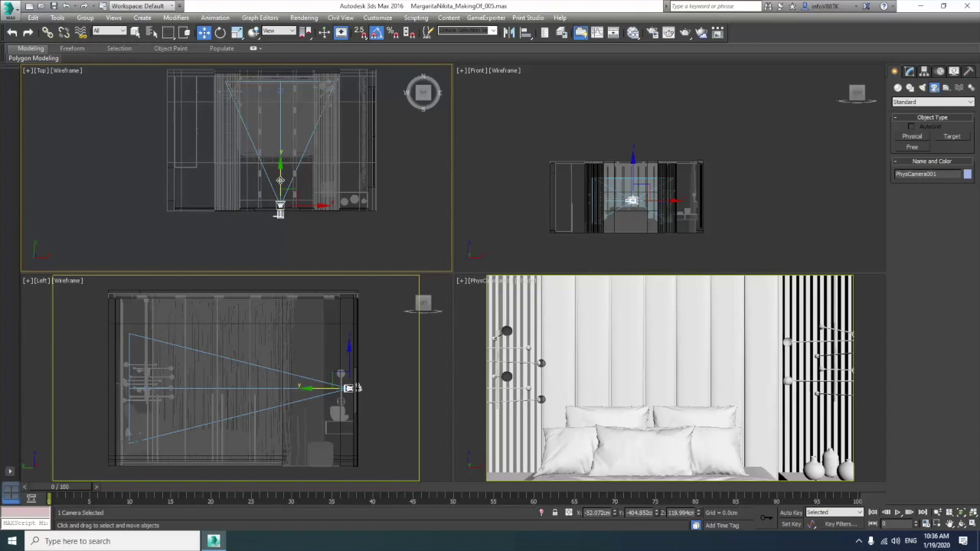
click(910, 71)
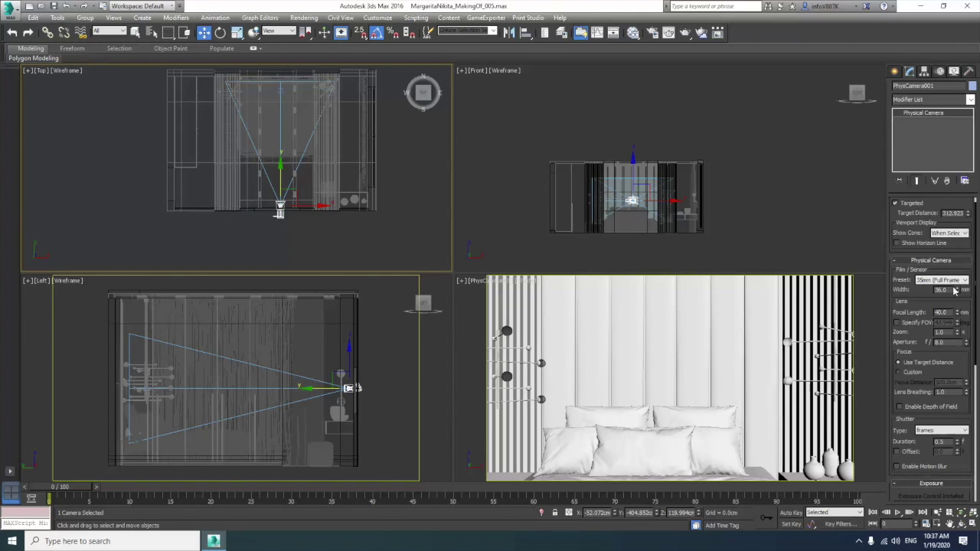
- Give the camera a 27 mm focal length and pull it back from the bed
text(0)
key(Return)
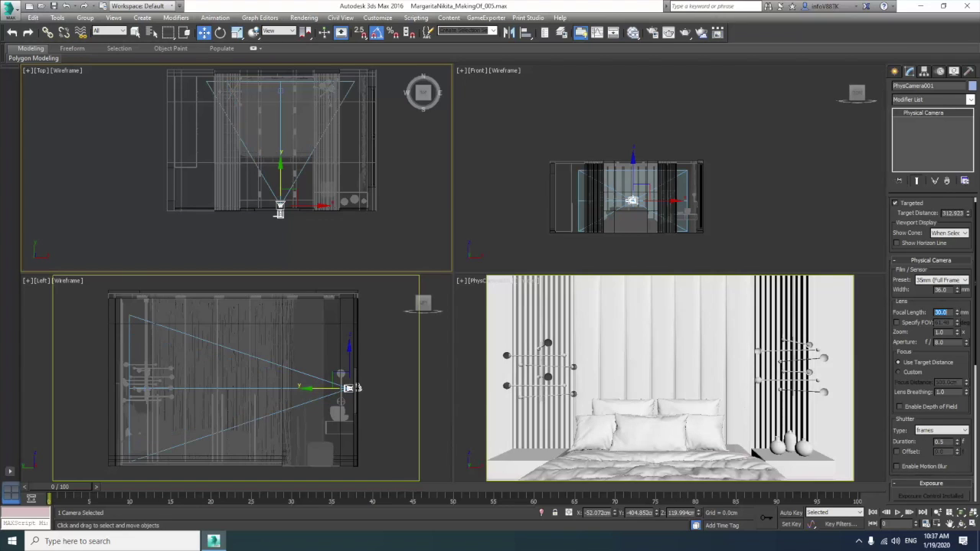
text(27)
key(Return)
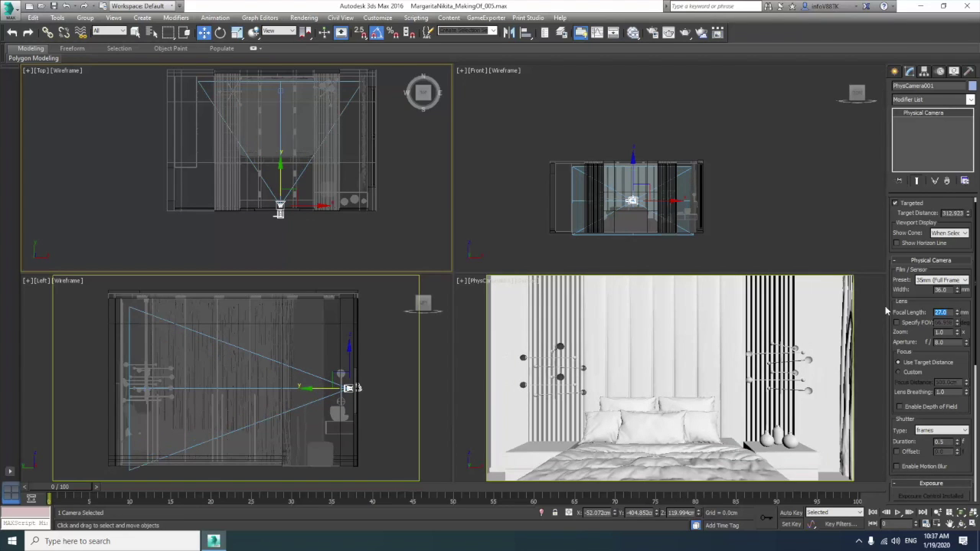
drag(281, 179, 284, 221)
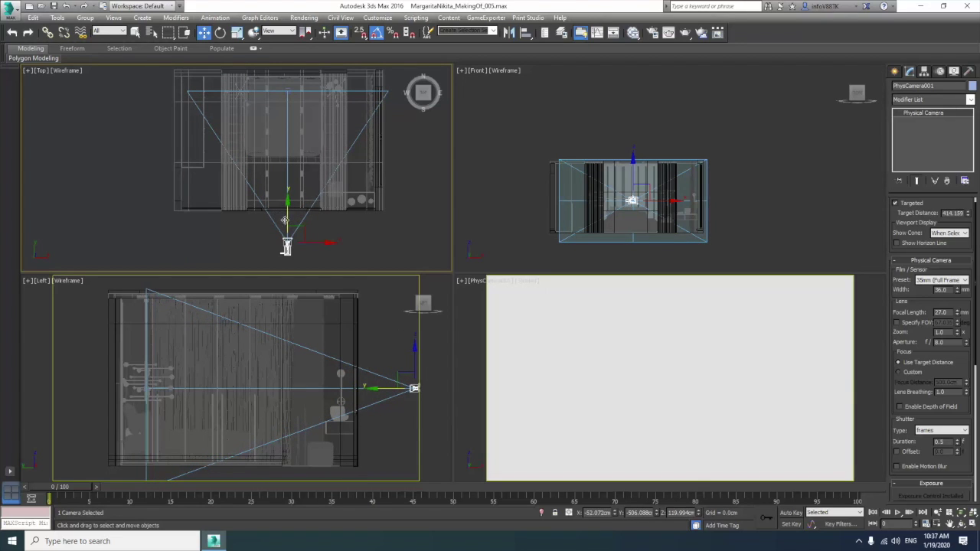
- Enable the camera's clipping planes with a near distance of 150 cm
drag(964, 406, 951, 97)
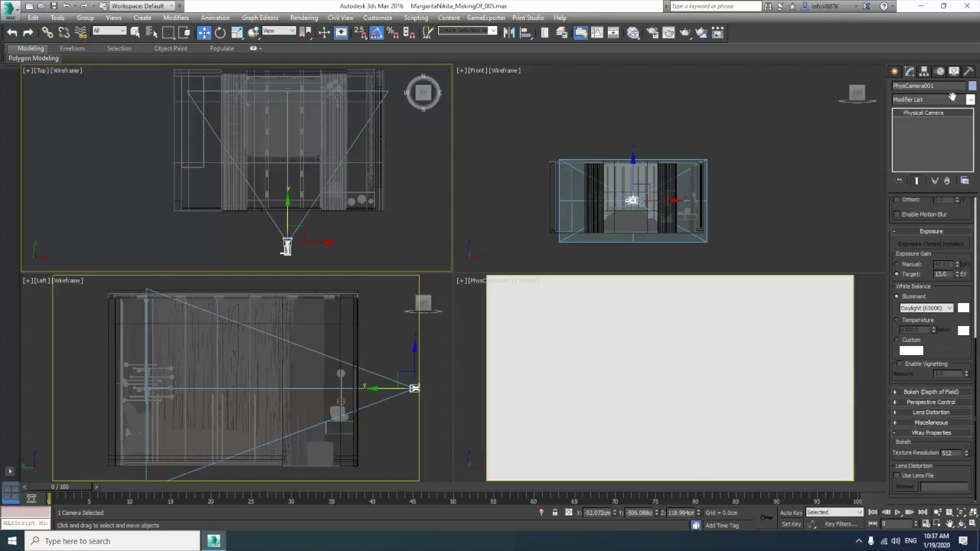
click(932, 422)
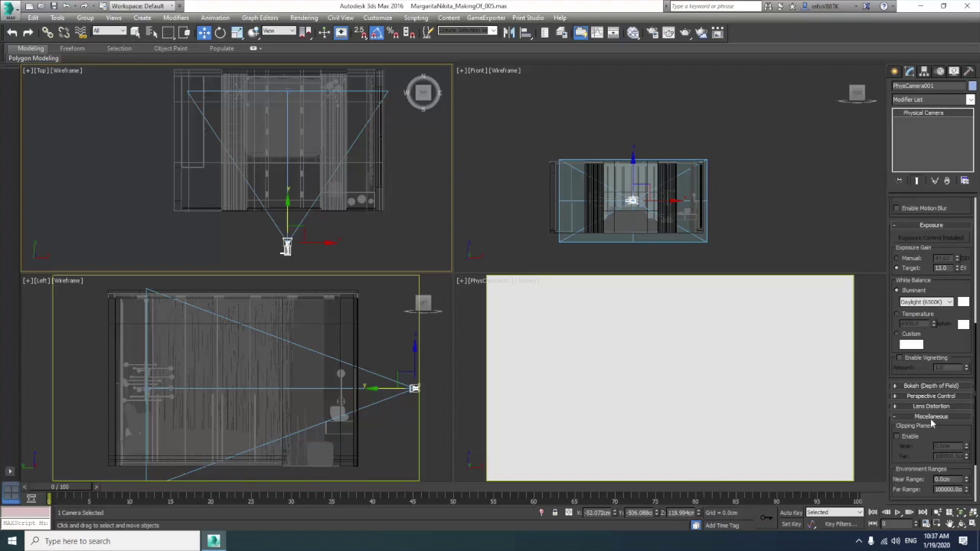
click(907, 437)
scroll(950, 433, down, 2)
text(150)
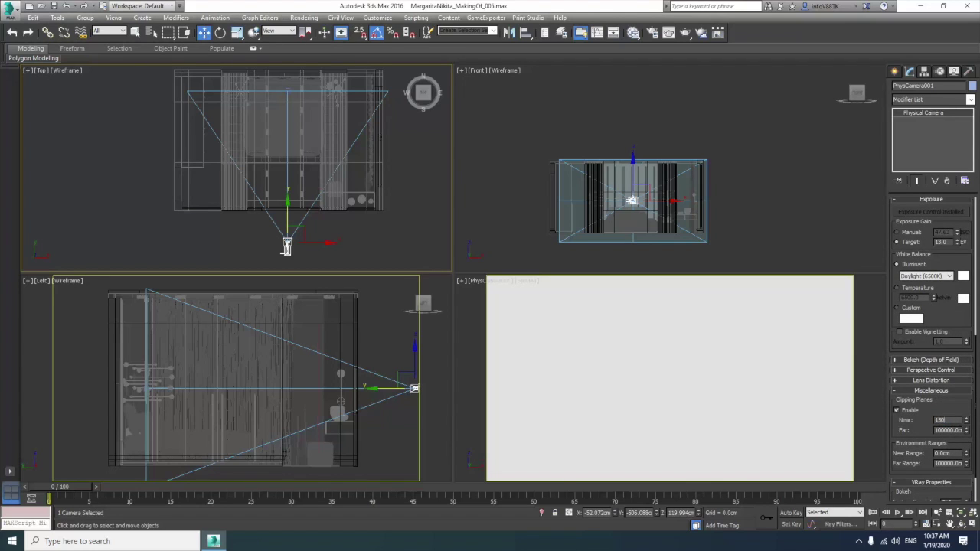
key(Return)
- Move the camera further back and shift it left to centre the bed
drag(288, 205, 286, 225)
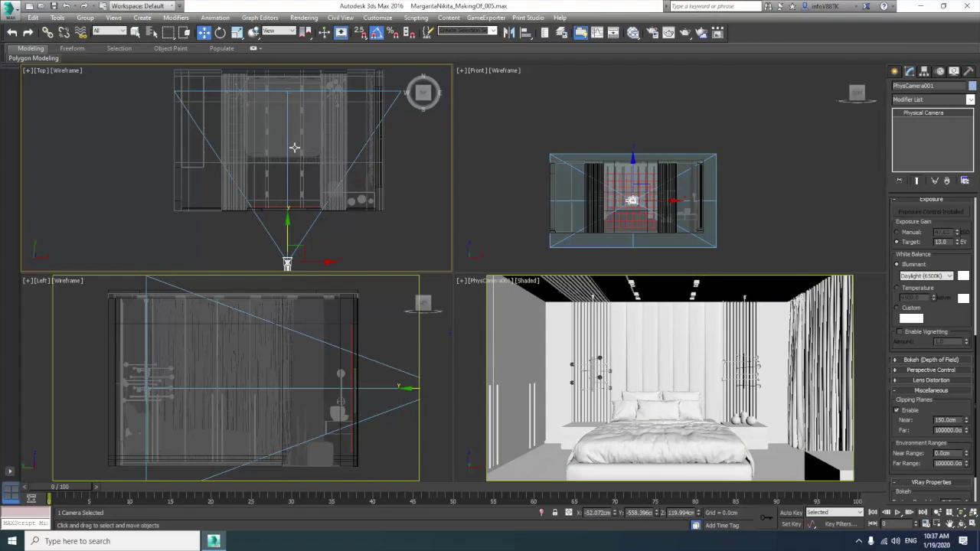
click(287, 178)
middle_drag(308, 180, 311, 175)
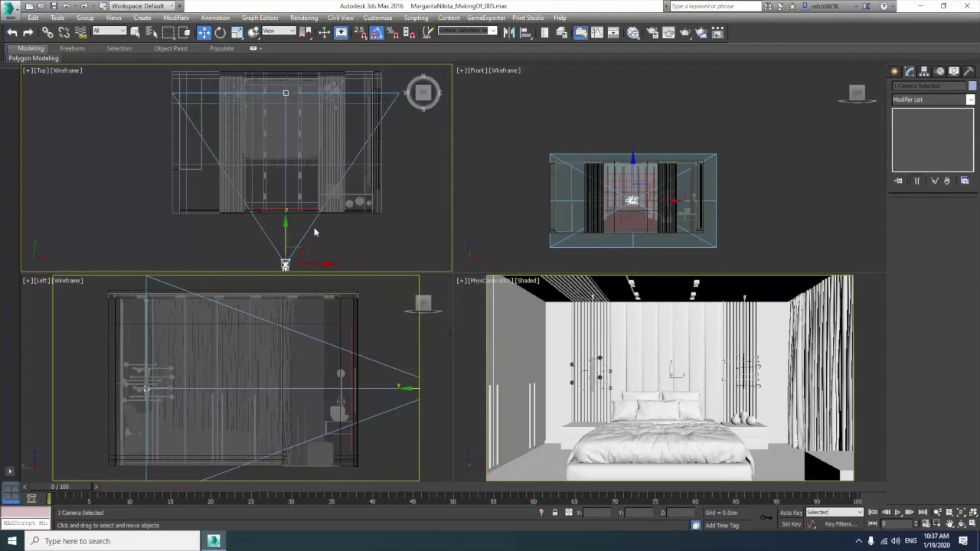
drag(317, 263, 312, 264)
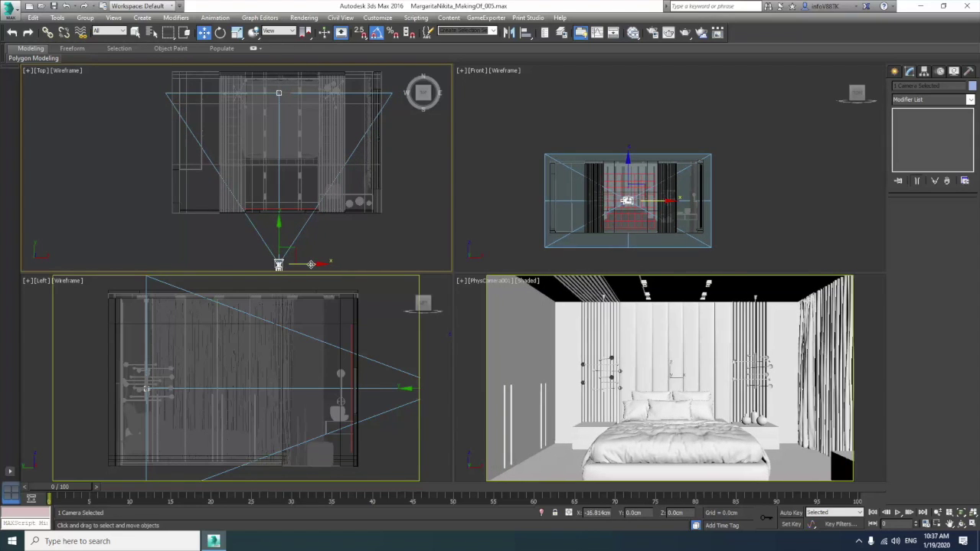
- Lower the camera slightly in the Front view and recentre the Top view
click(649, 388)
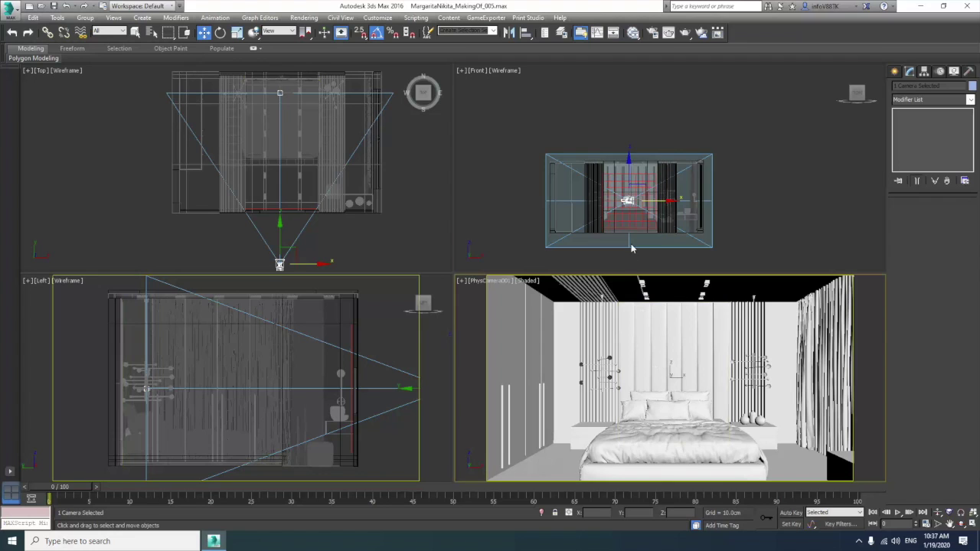
scroll(630, 239, up, 1)
scroll(629, 239, up, 2)
scroll(629, 239, up, 2)
drag(629, 131, 627, 140)
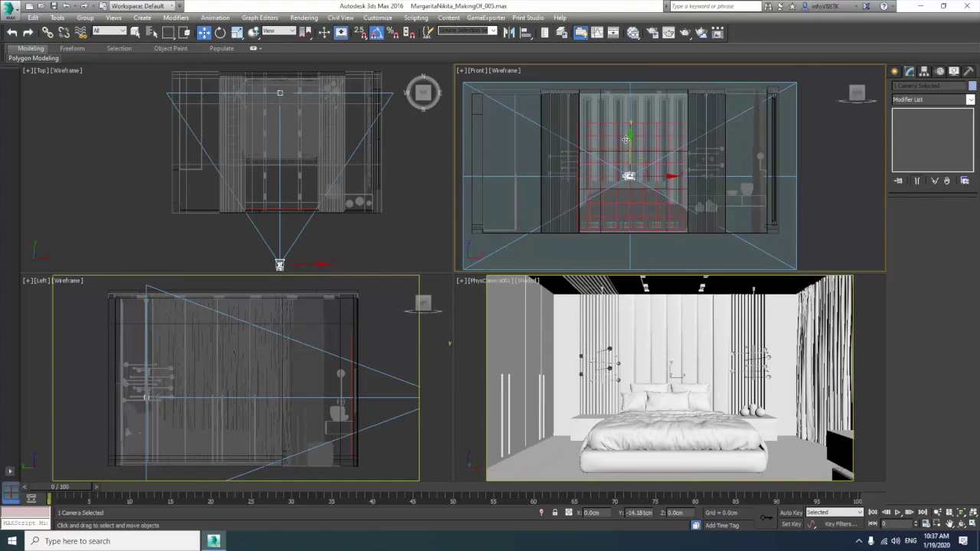
click(400, 248)
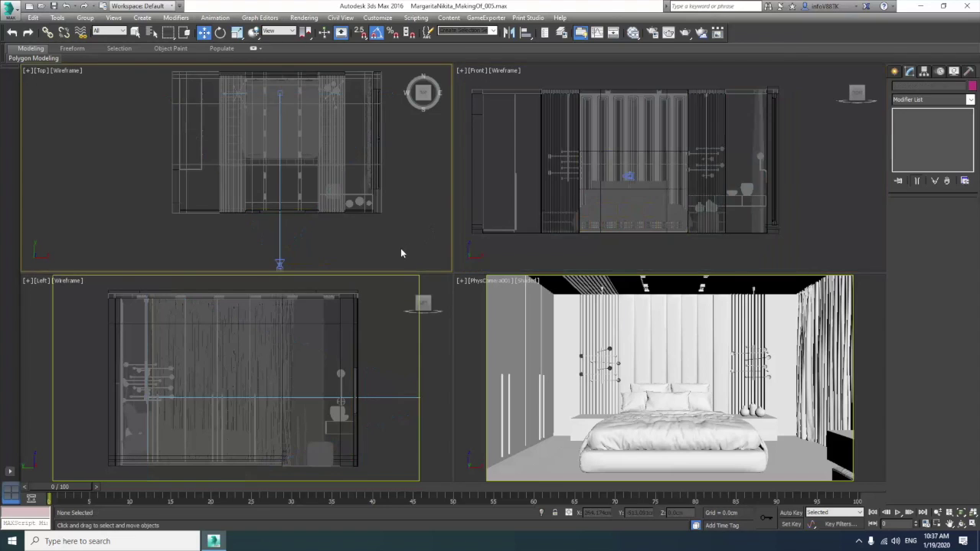
middle_drag(398, 249, 392, 227)
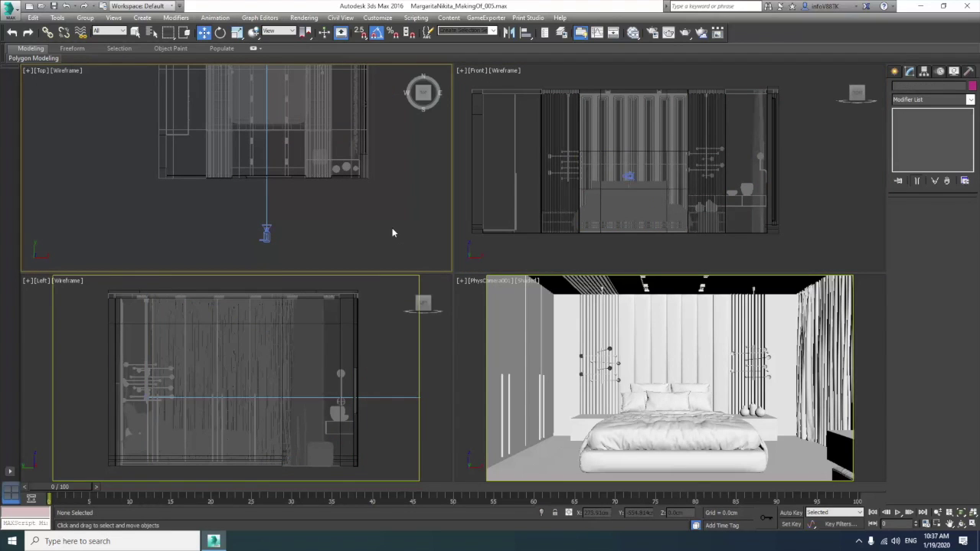
scroll(361, 245, down, 2)
middle_drag(368, 251, 360, 222)
click(895, 71)
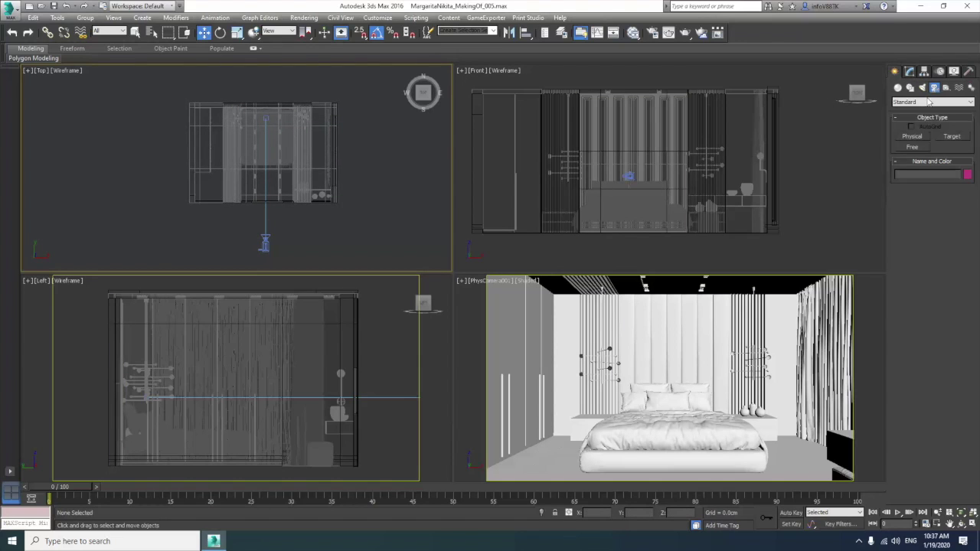
- Create a VRaySun shining into the room, adding a VRaySky environment map
click(923, 88)
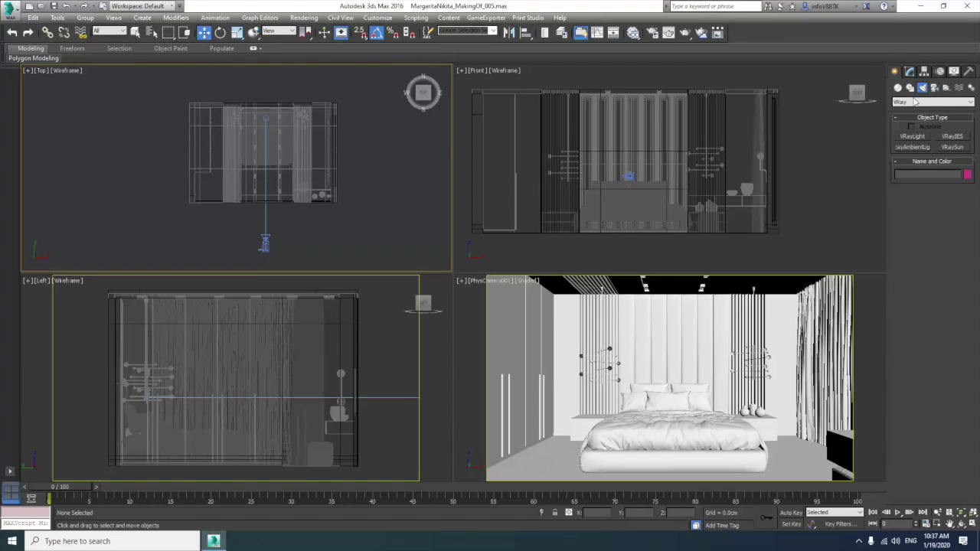
click(953, 147)
drag(404, 192, 242, 121)
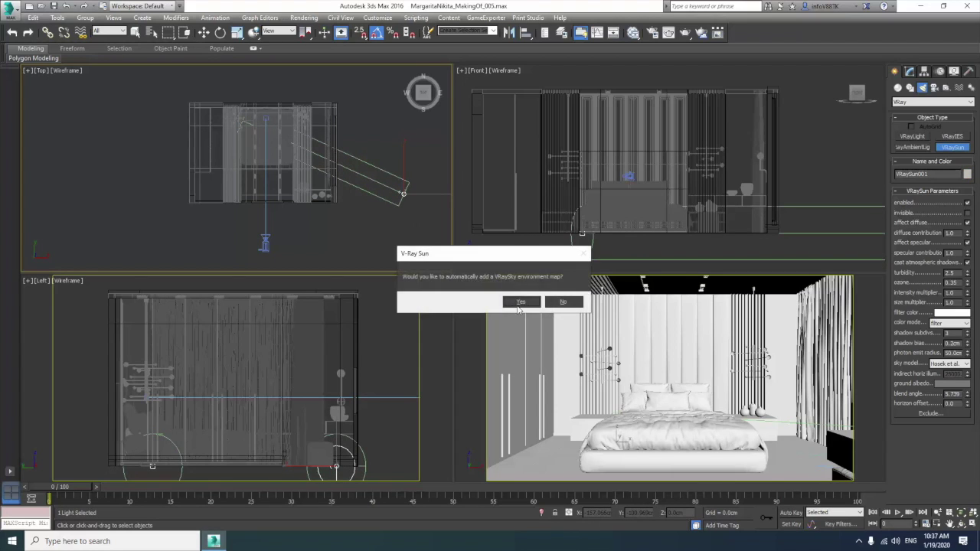
click(511, 299)
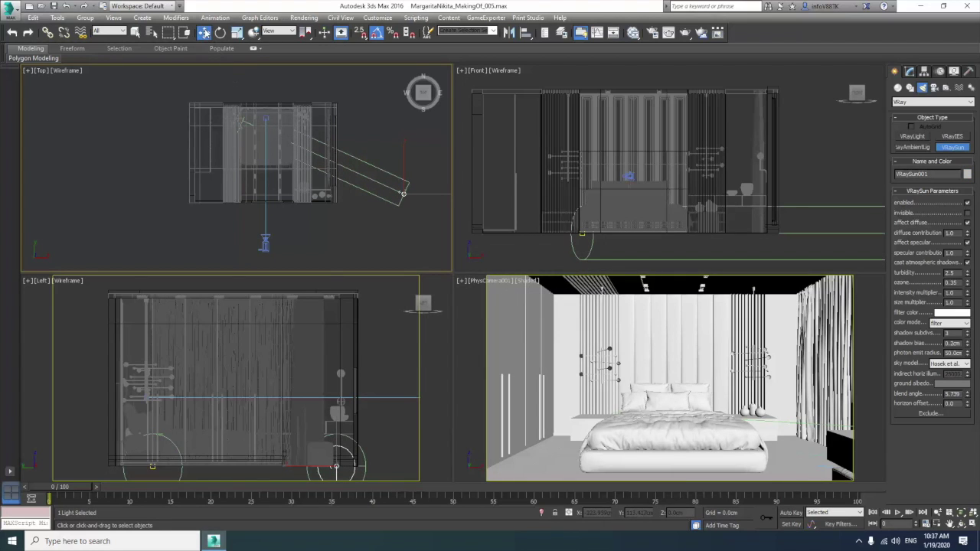
- Raise the sun high above the room and render the camera view
key(w)
drag(780, 192, 775, 69)
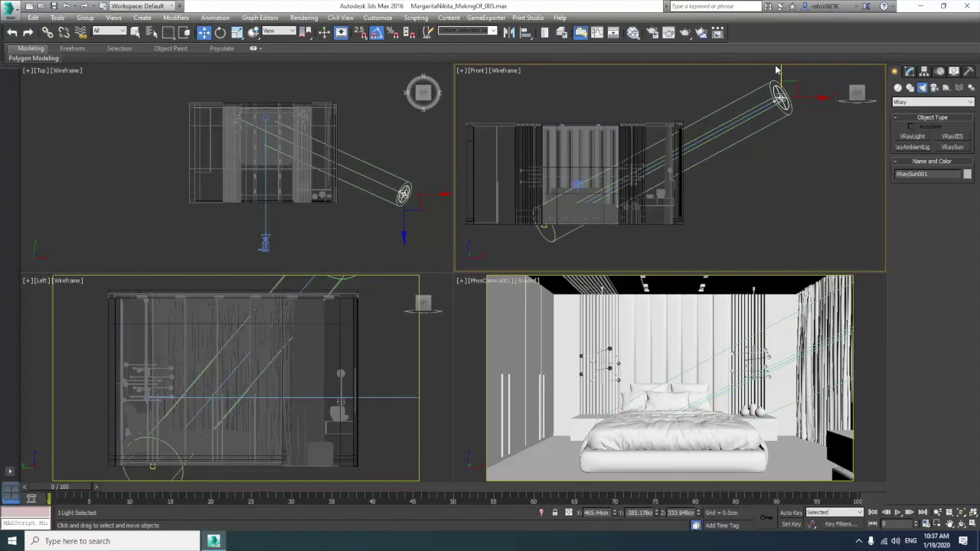
right_click(815, 383)
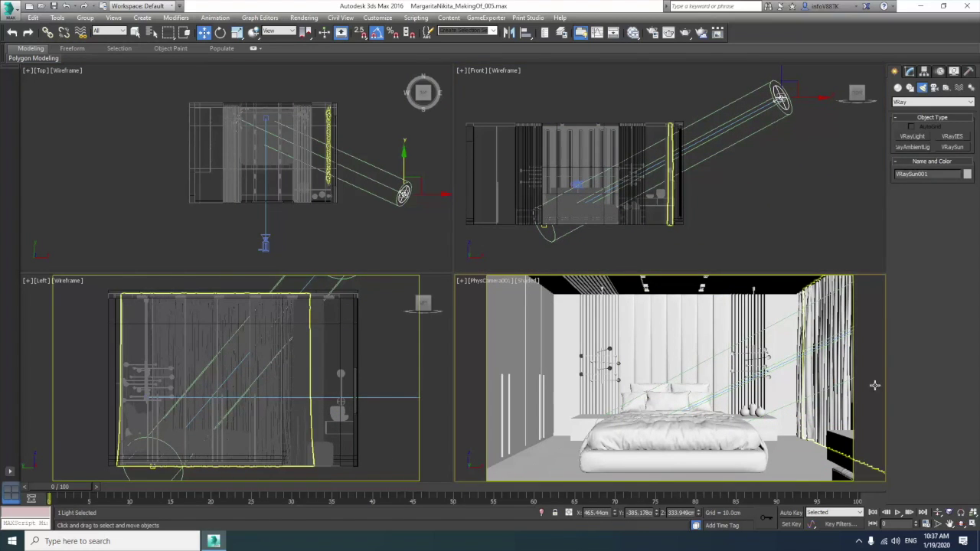
click(686, 35)
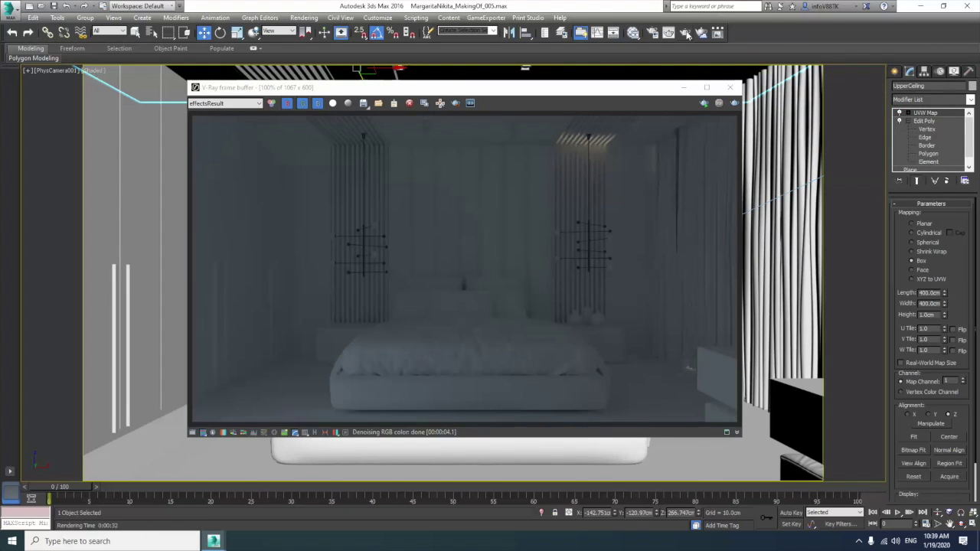
- Close the finished test render and bring up the Slate Material Editor
click(731, 89)
key(m)
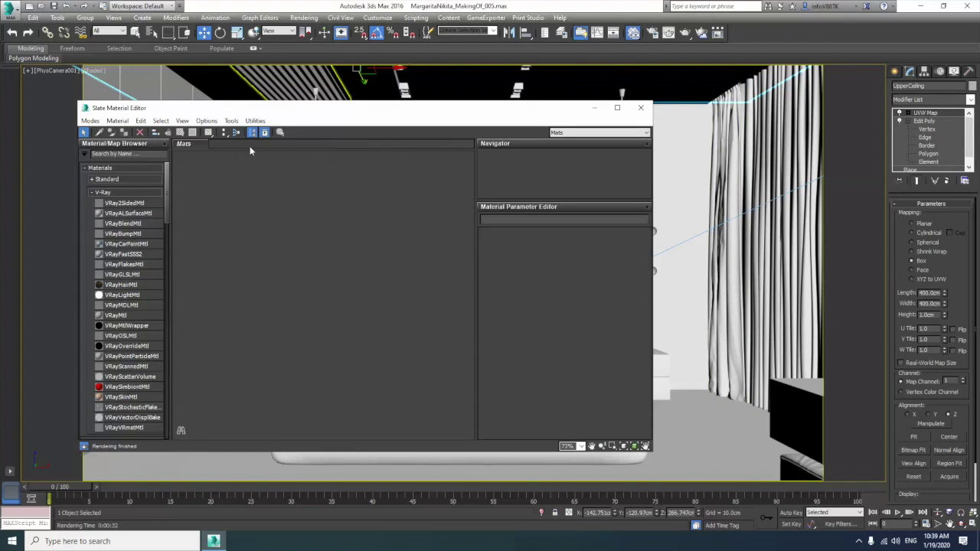
- Create a VRayMtl named Sheer with a pure white diffuse colour
drag(301, 272, 306, 253)
double_click(309, 249)
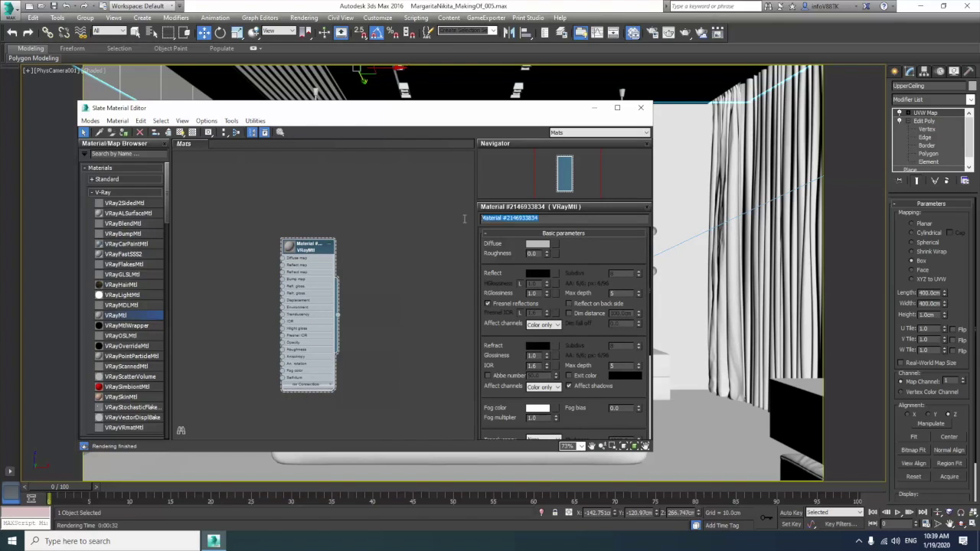
text(Sheer)
click(537, 244)
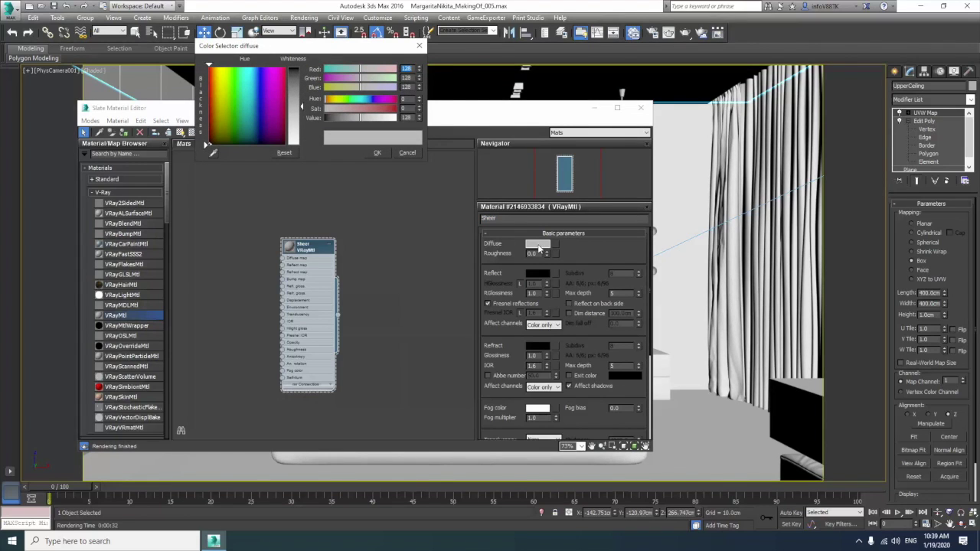
drag(303, 107, 307, 151)
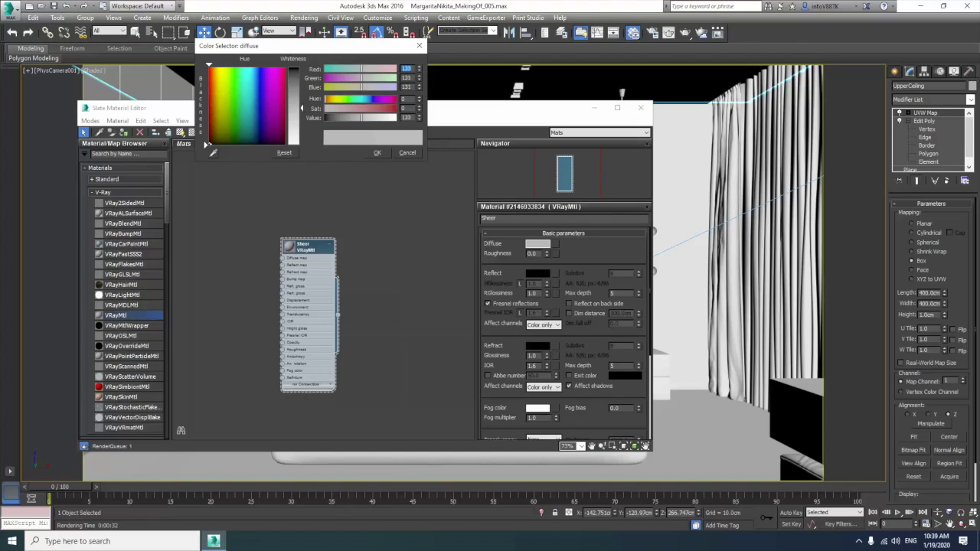
click(377, 153)
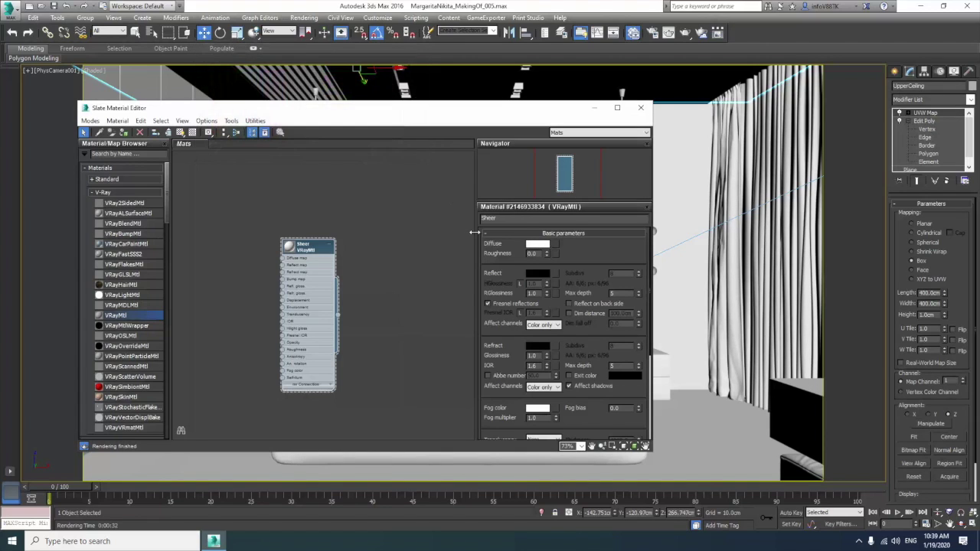
- Set Sheer's refraction to grey 126, assign it to the curtain, and close the editor
click(541, 350)
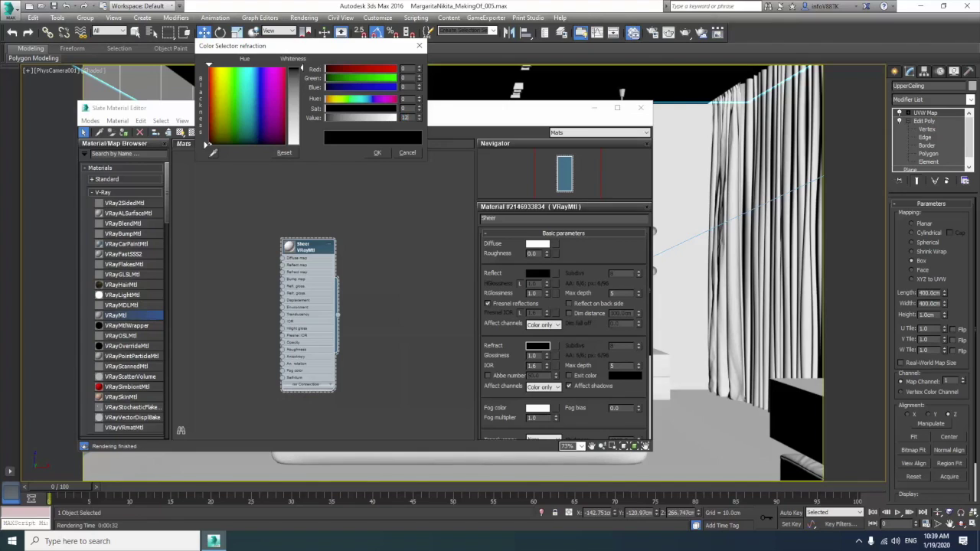
text(6)
key(Return)
click(376, 153)
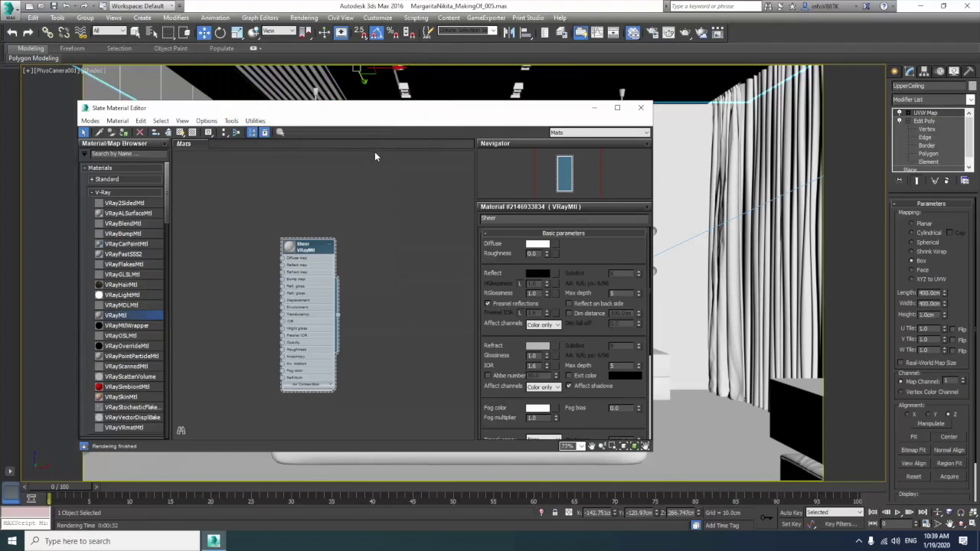
drag(340, 318, 803, 231)
click(641, 107)
- Render the bedroom with sheer curtains, close the result, and reopen the material editor
click(687, 34)
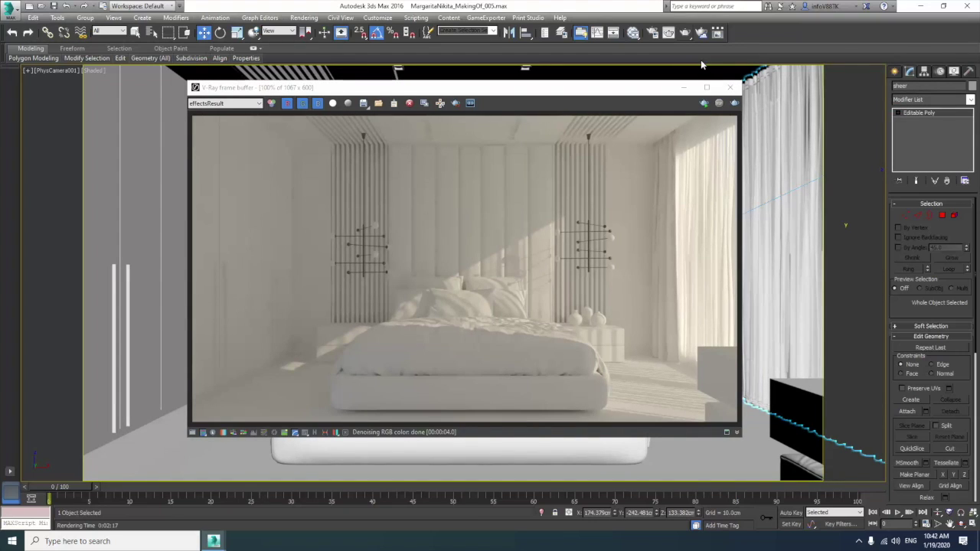
click(732, 89)
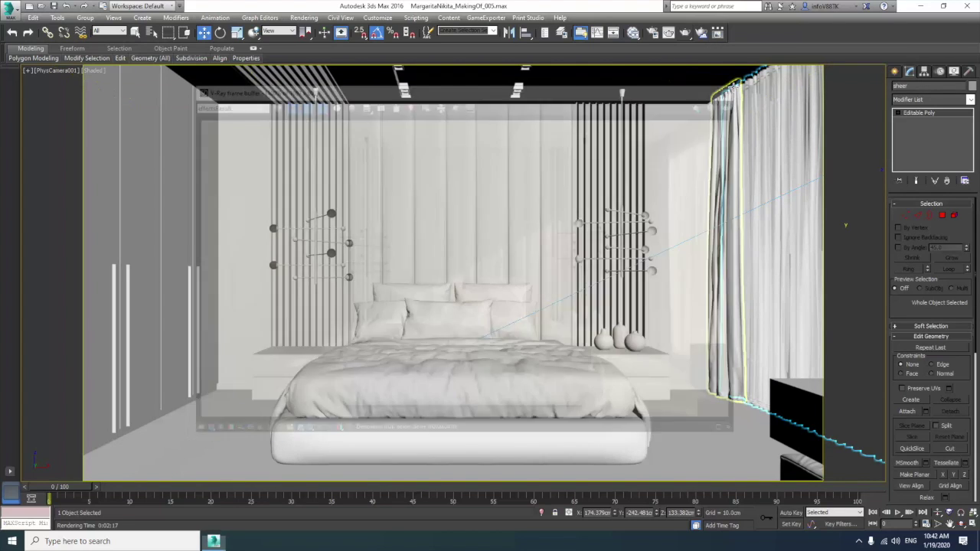
key(m)
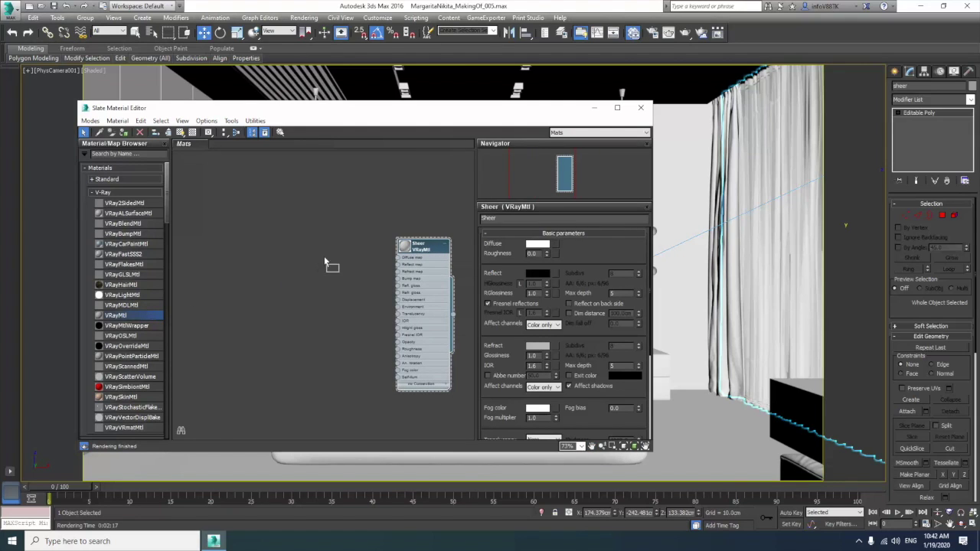
- Add a VRayMtl named wood with a Bitmap map in its diffuse slot
drag(325, 263, 337, 249)
double_click(337, 248)
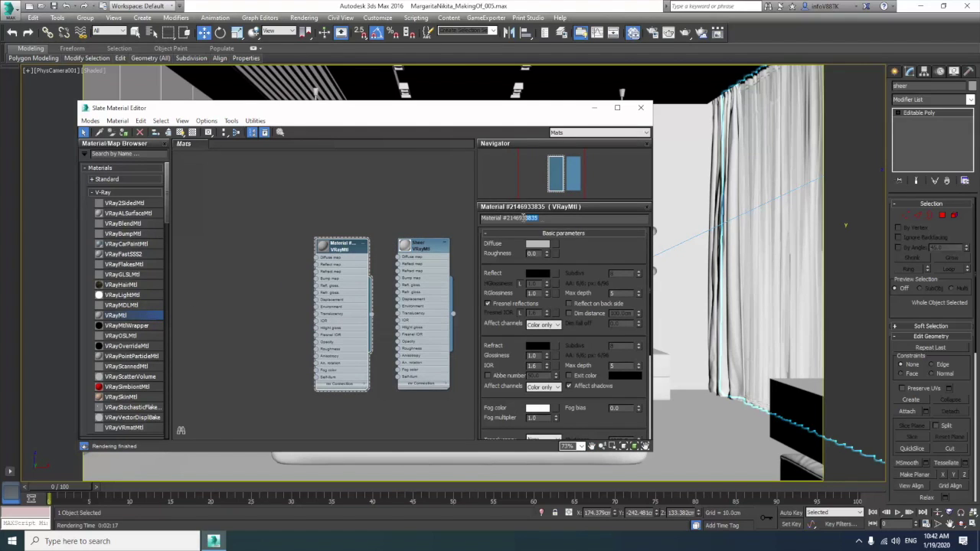
text(wood)
click(557, 244)
double_click(567, 245)
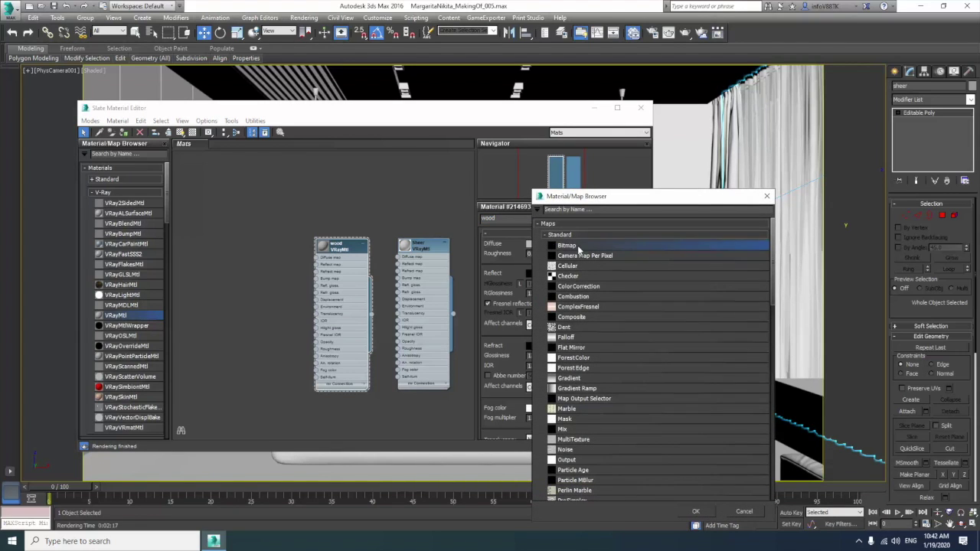
- Load the wood texture image from the project's Maps folder on the D: drive
click(131, 43)
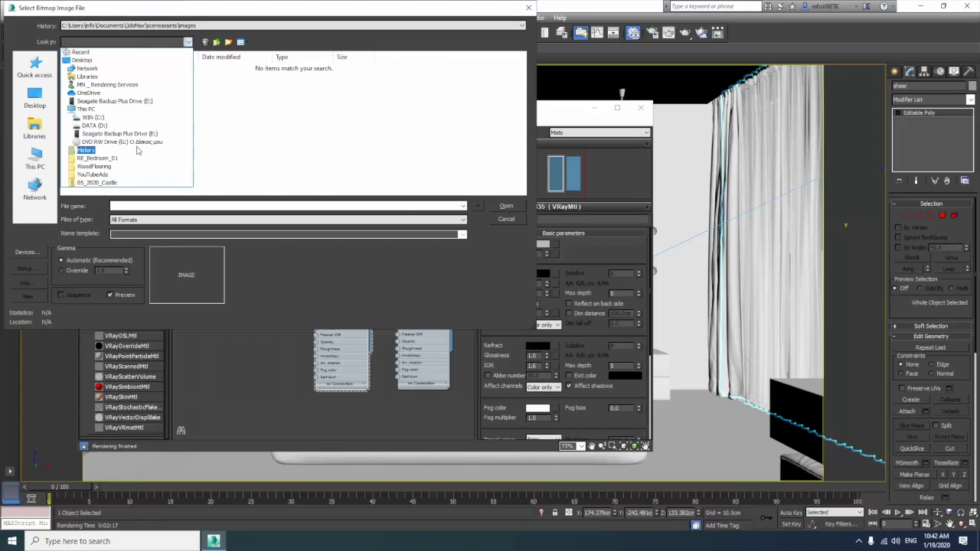
click(94, 124)
double_click(87, 166)
double_click(120, 157)
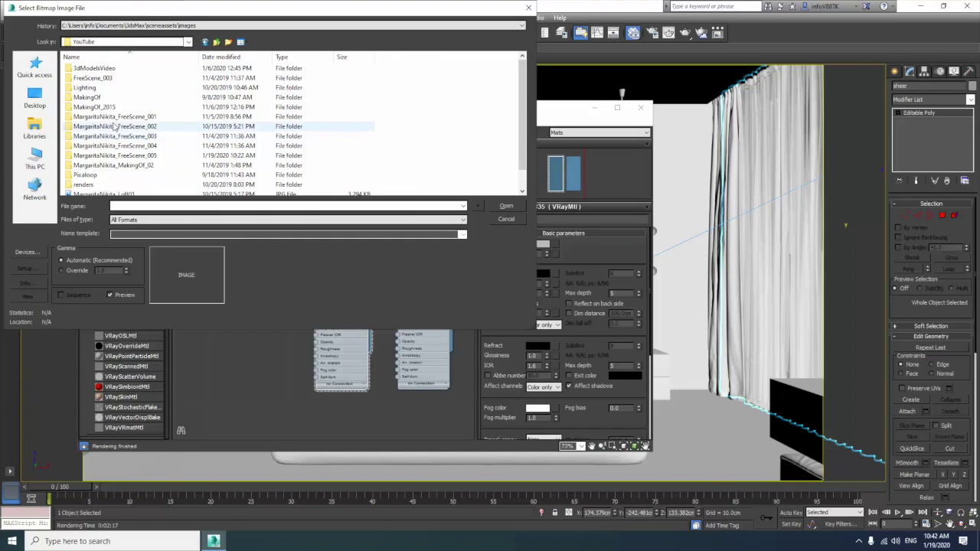
double_click(111, 155)
double_click(88, 95)
click(357, 96)
double_click(366, 103)
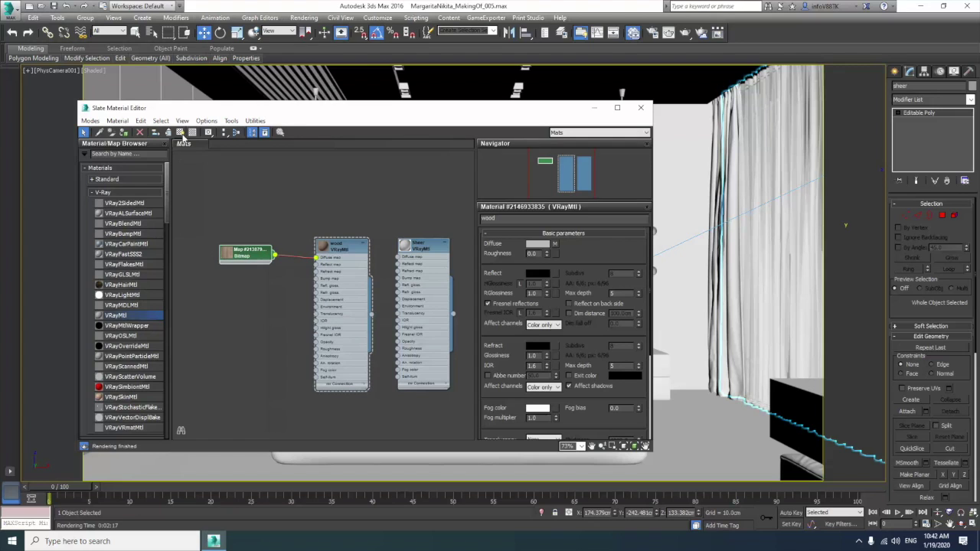
mouse_move(299, 109)
mouse_down()
mouse_move(322, 143)
mouse_move(410, 199)
mouse_up()
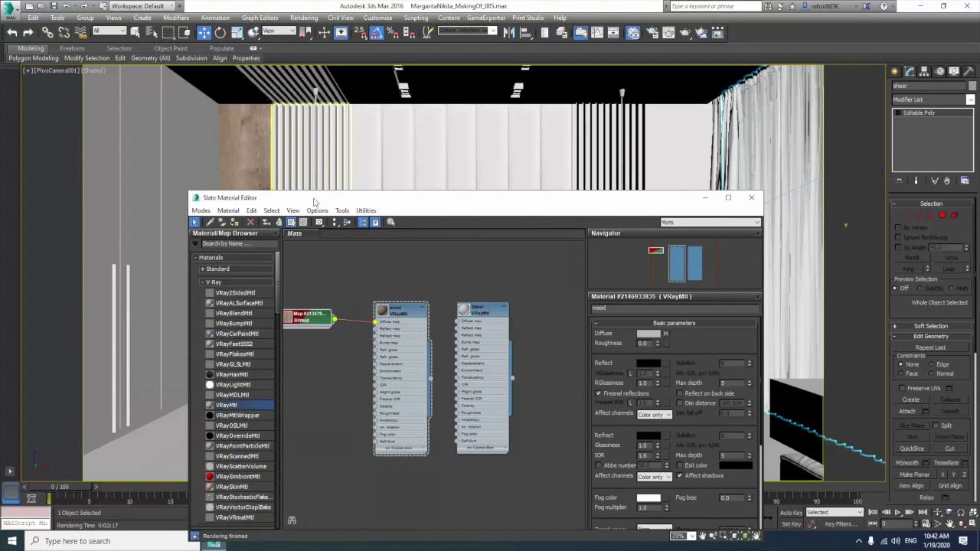
- Assign the wood material to the back, left and right slats and the wardrobe panels
drag(346, 198, 356, 313)
drag(440, 471, 573, 258)
drag(441, 470, 340, 126)
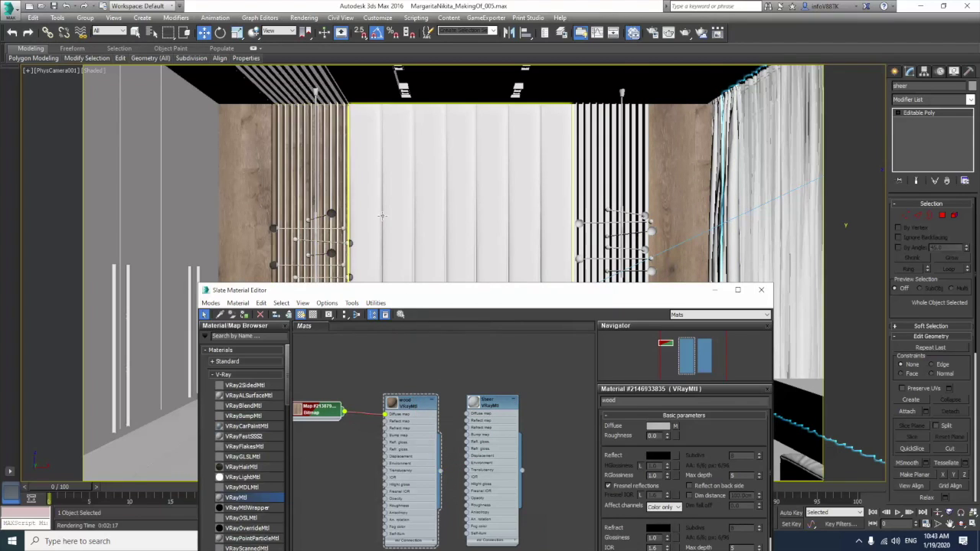
drag(440, 471, 322, 79)
drag(490, 441, 582, 181)
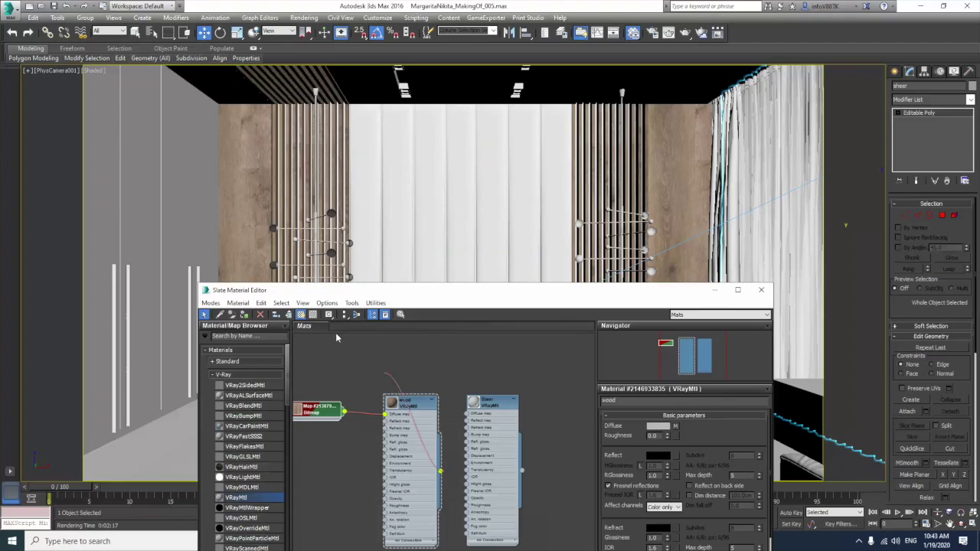
drag(335, 338, 154, 229)
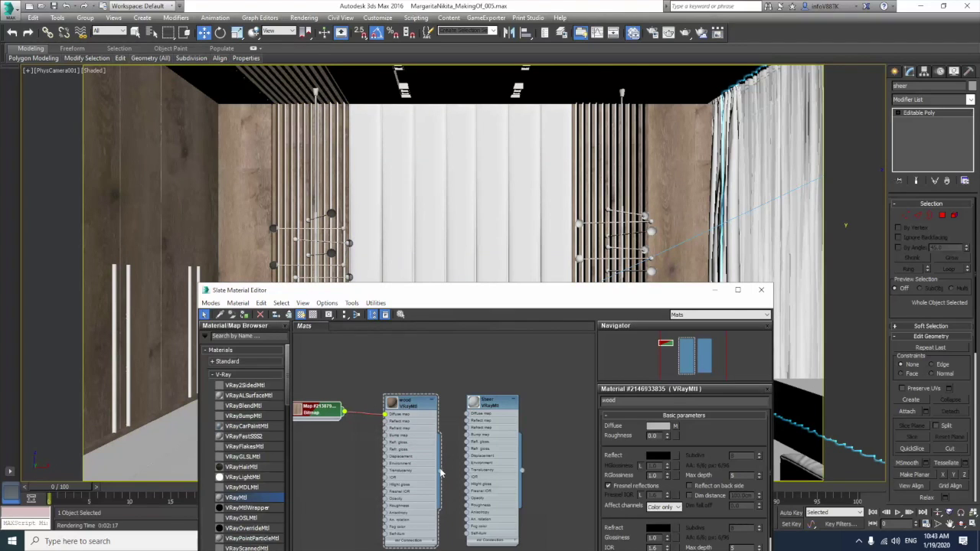
drag(500, 414, 608, 175)
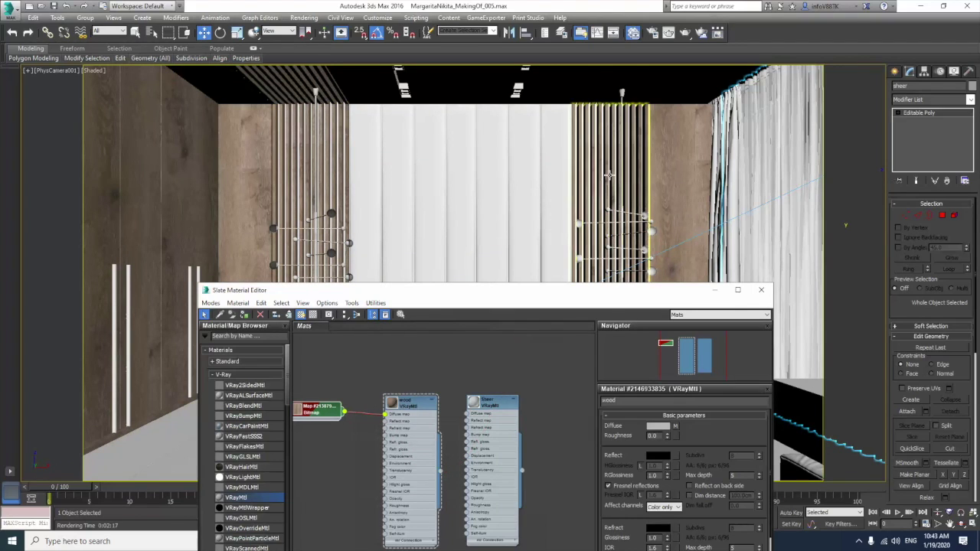
click(608, 179)
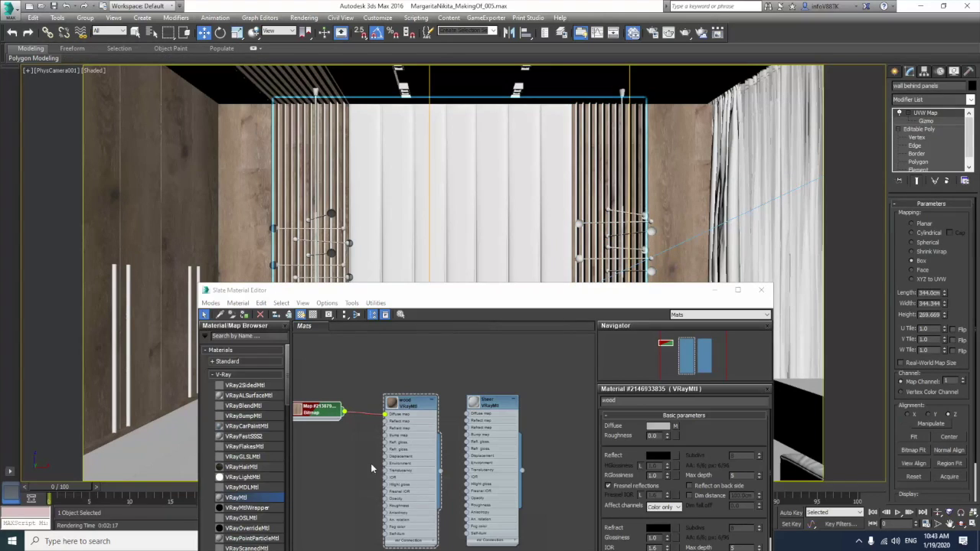
- Assign the wood material to both bedside tables
mouse_move(406, 293)
mouse_down()
mouse_move(289, 239)
mouse_move(288, 185)
mouse_up()
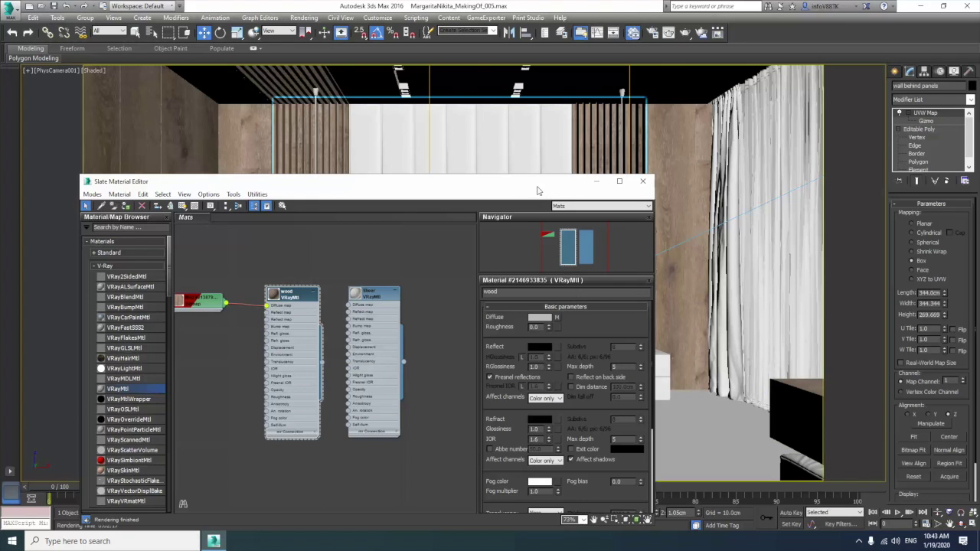
drag(537, 190, 436, 187)
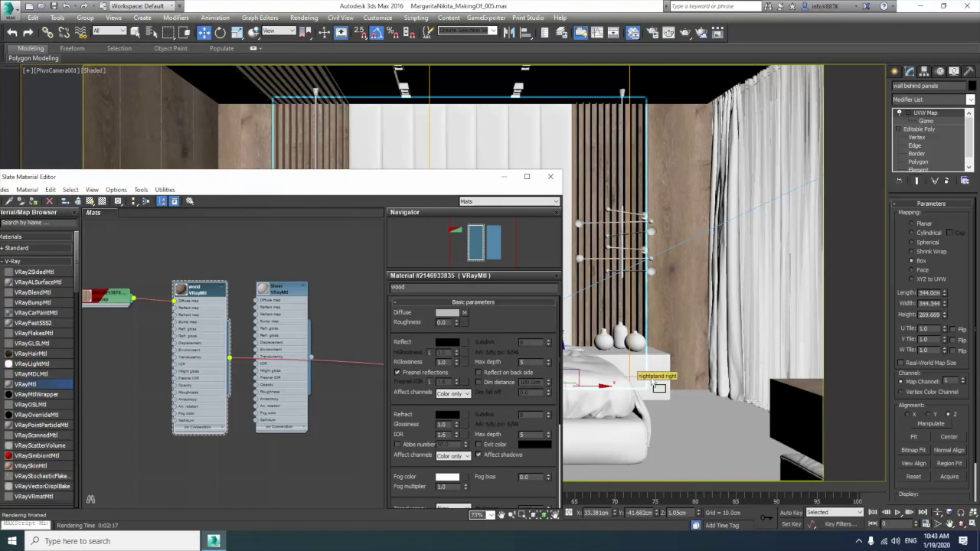
drag(228, 360, 651, 382)
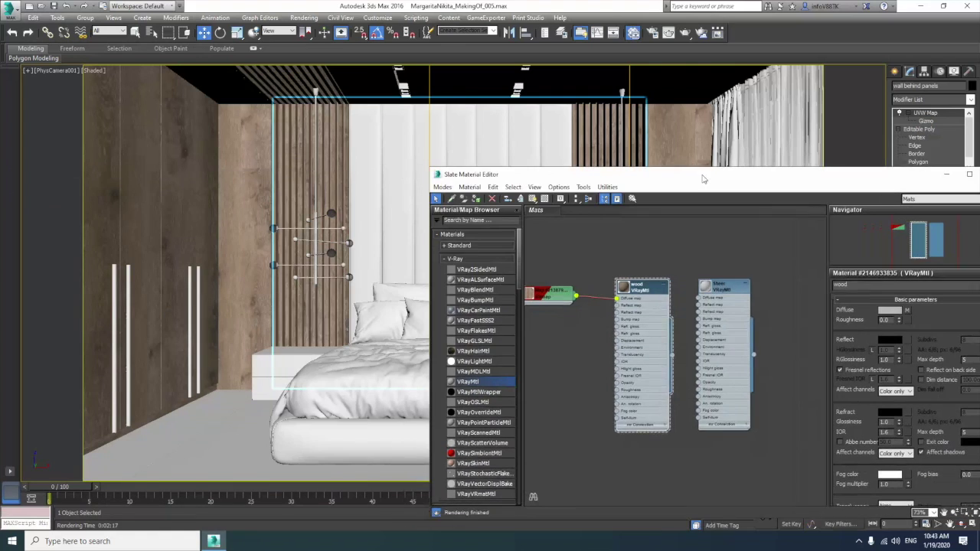
drag(256, 183, 708, 178)
drag(641, 374, 310, 365)
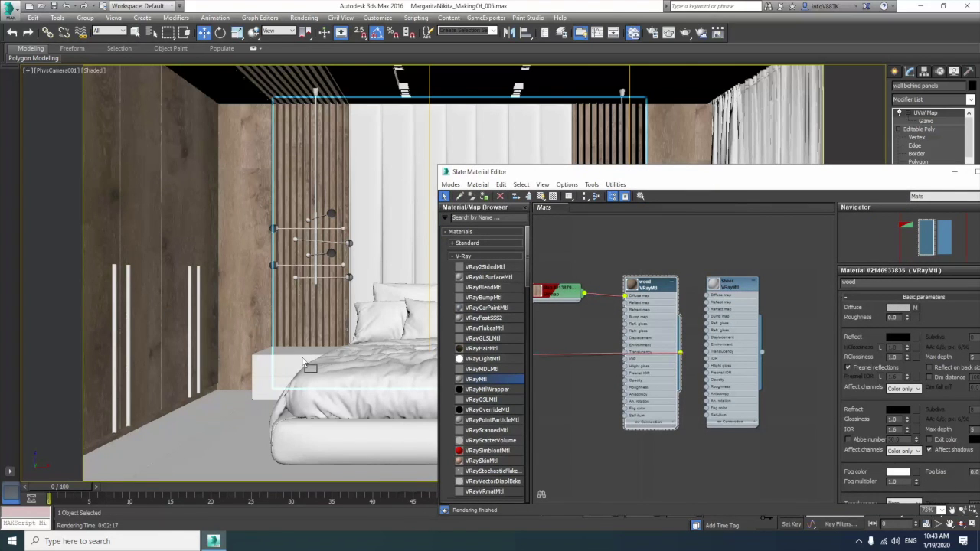
drag(670, 179, 600, 462)
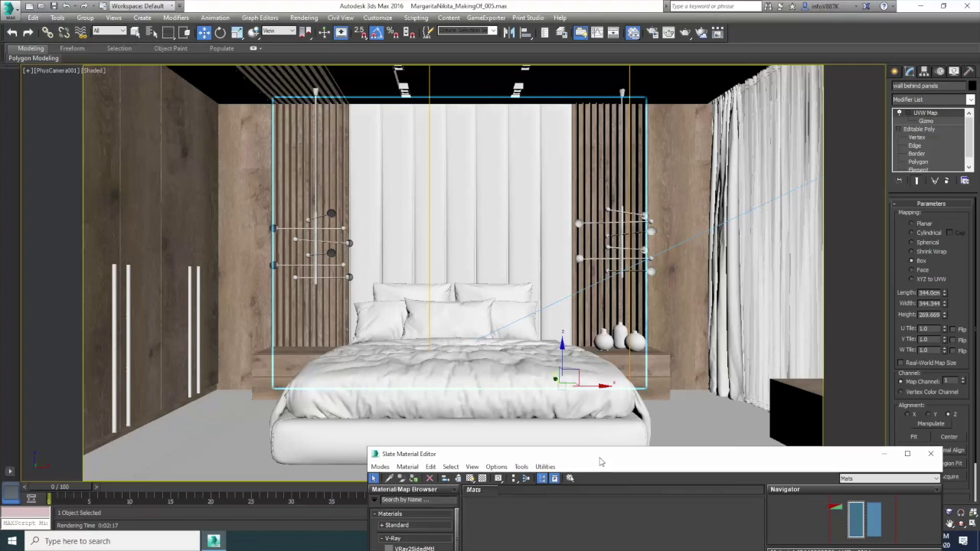
drag(599, 462, 418, 154)
middle_drag(418, 228, 456, 225)
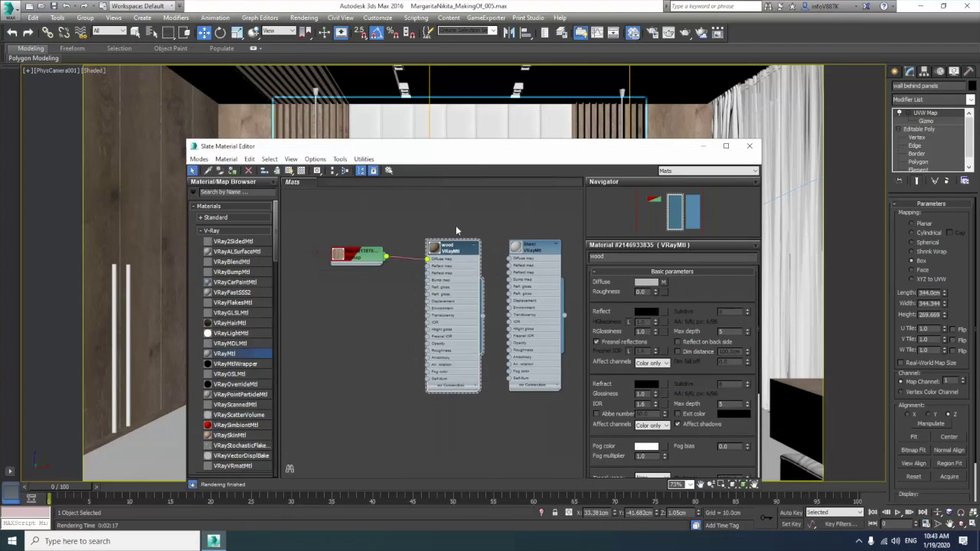
scroll(422, 240, up, 2)
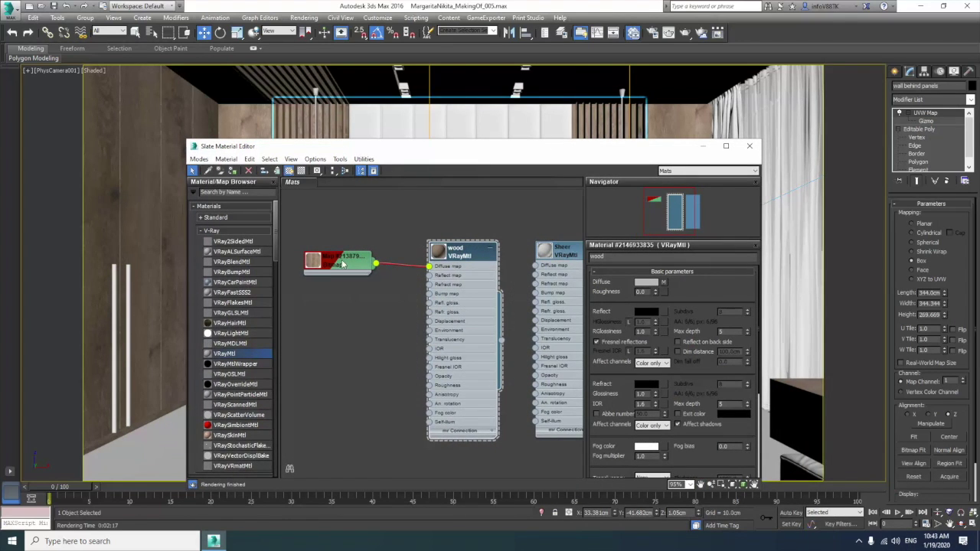
- Clone the wood diffuse Bitmap into the wood Bump slot and load the wood bump.jpg image
shift+drag(338, 268, 343, 320)
scroll(374, 324, up, 1)
drag(430, 307, 434, 291)
double_click(343, 322)
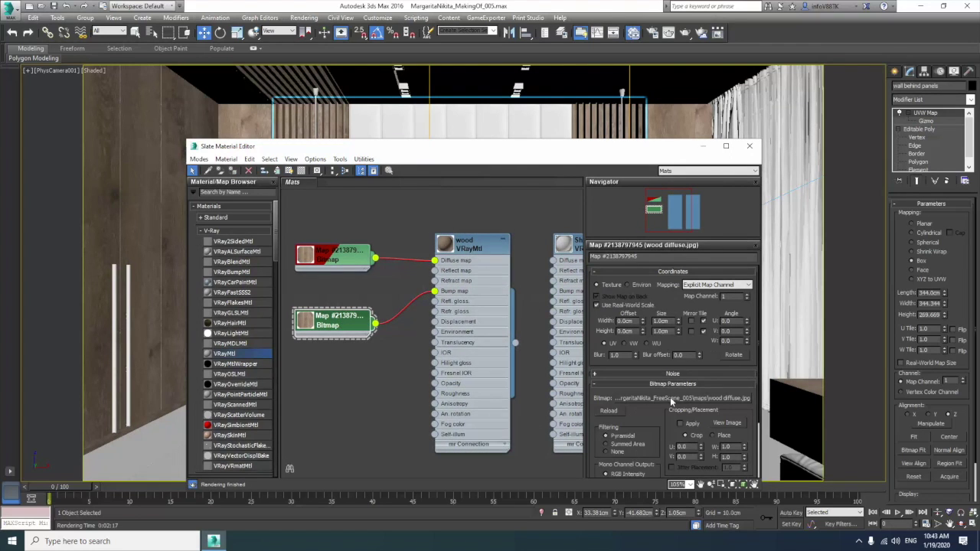
click(672, 401)
click(489, 251)
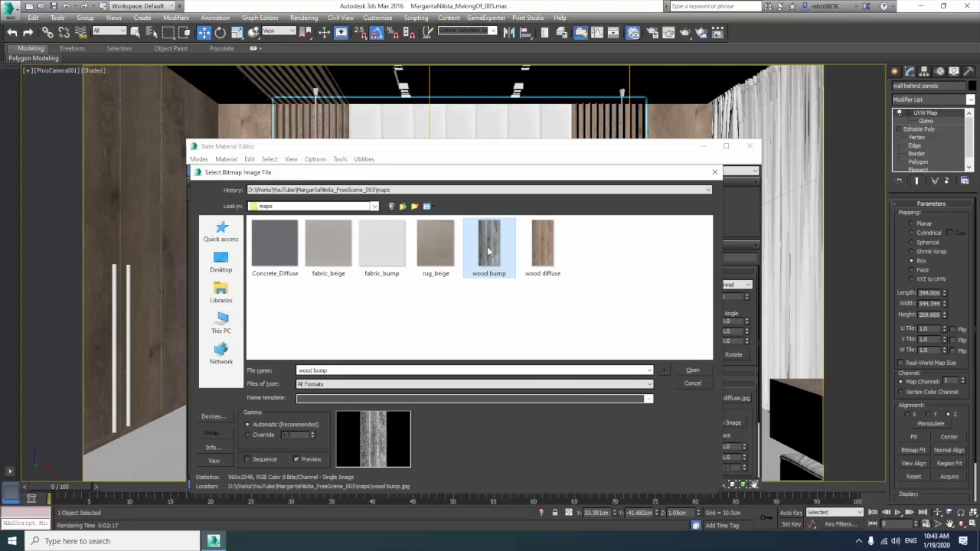
double_click(489, 251)
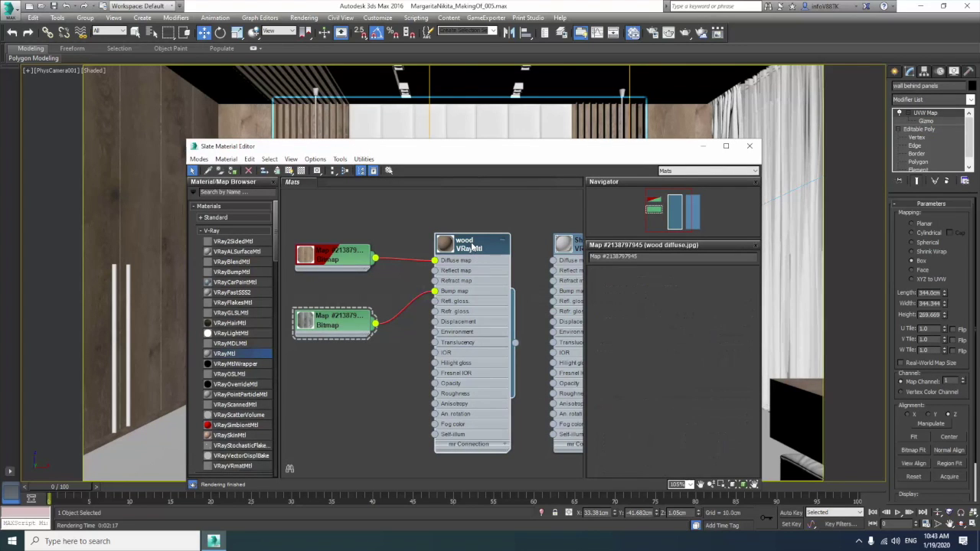
double_click(474, 247)
- Set the wood material's Reflect colour to grey value 102
click(644, 313)
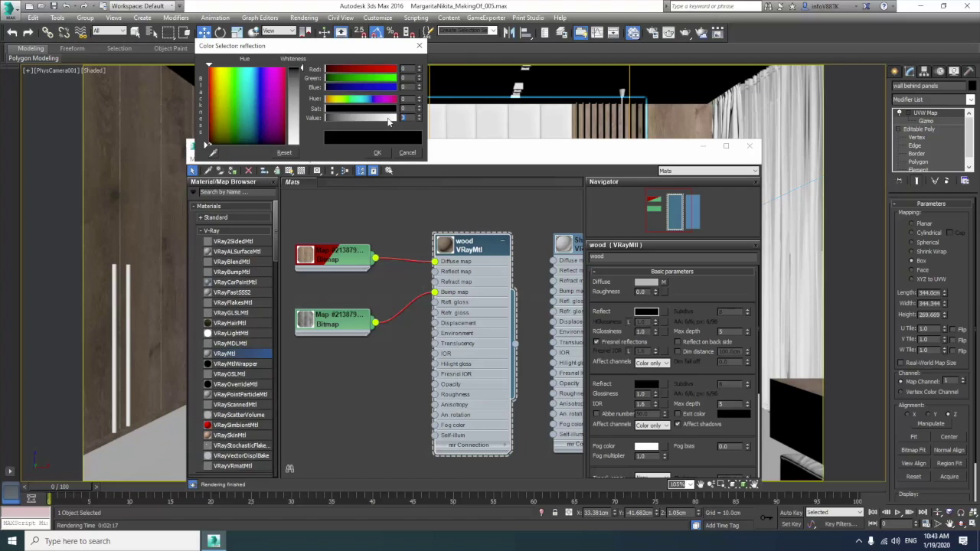
text(102)
key(Return)
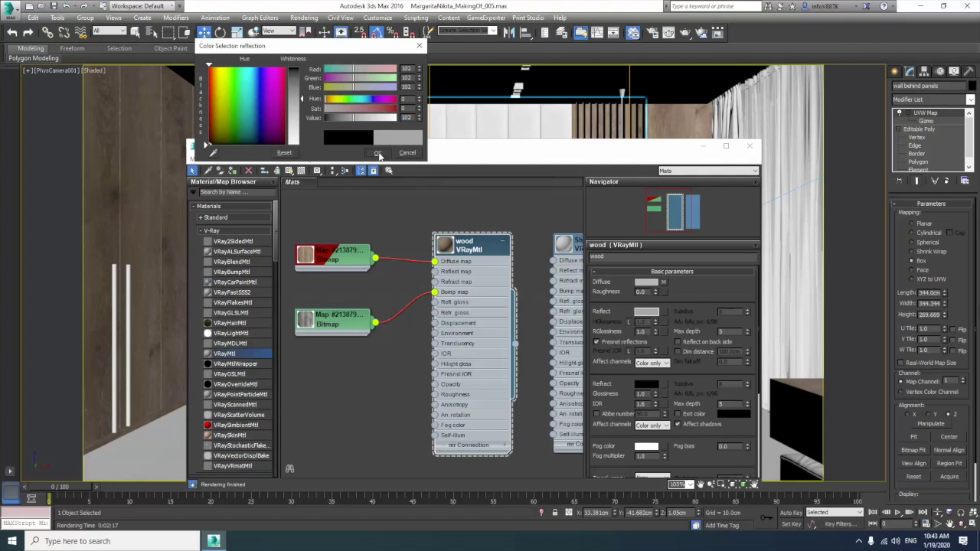
click(376, 153)
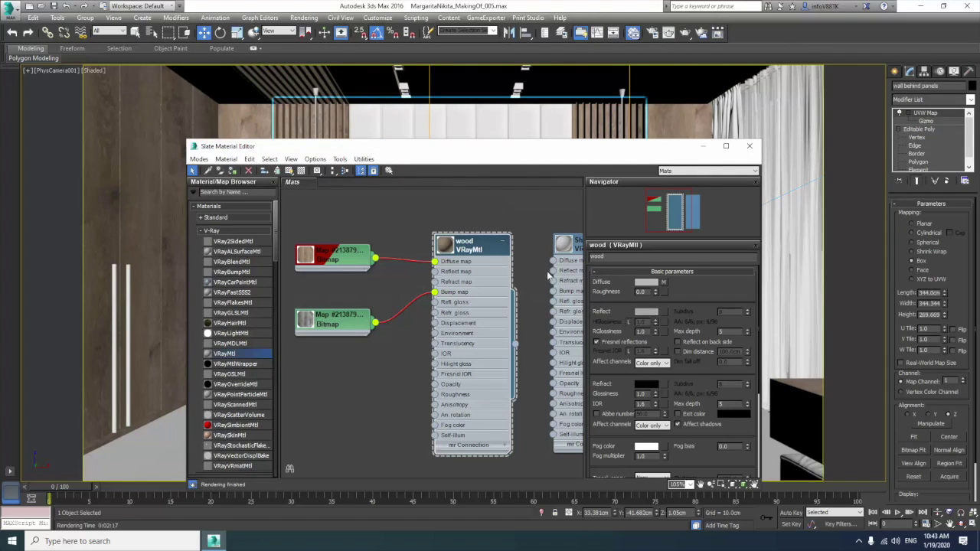
double_click(643, 332)
- Render the bedroom to check the wood, then reopen the Slate Material Editor
click(749, 146)
click(685, 33)
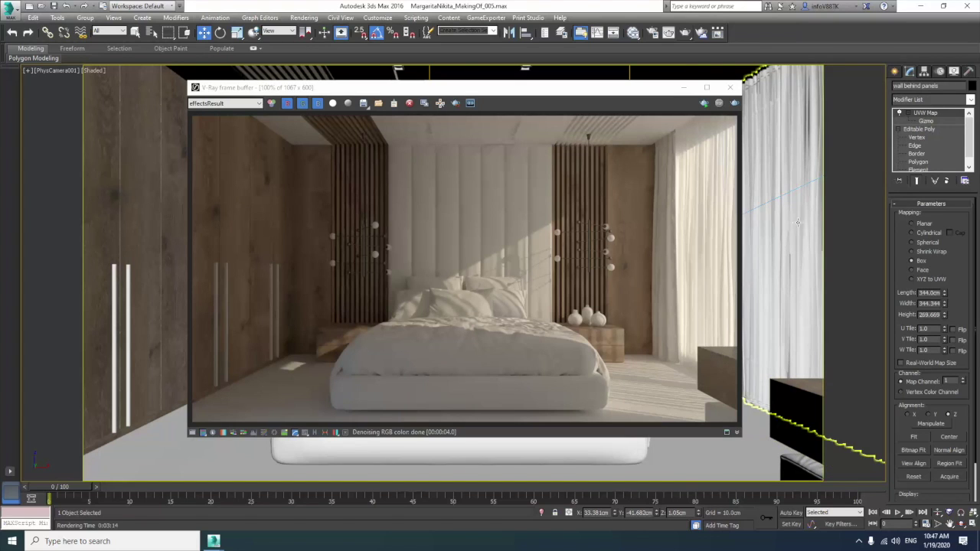
key(m)
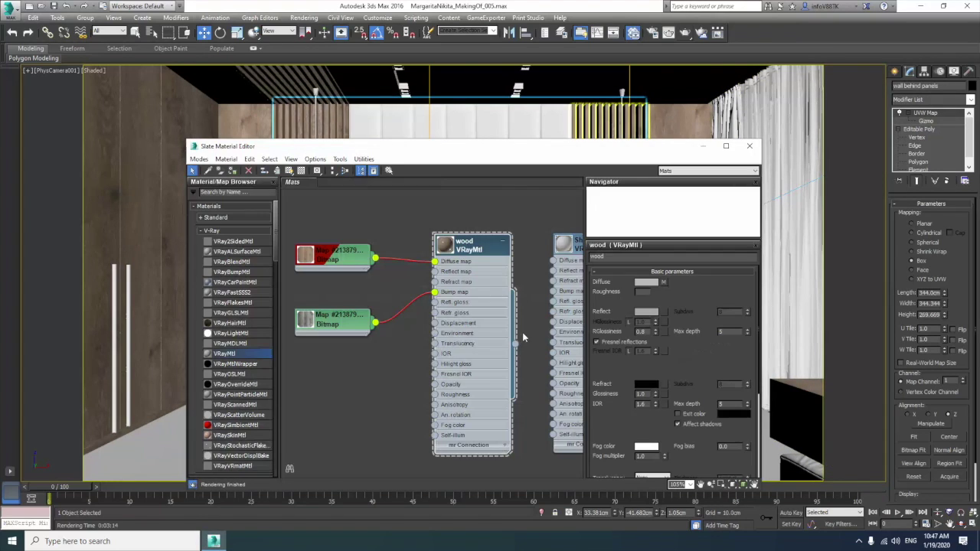
click(608, 79)
click(472, 261)
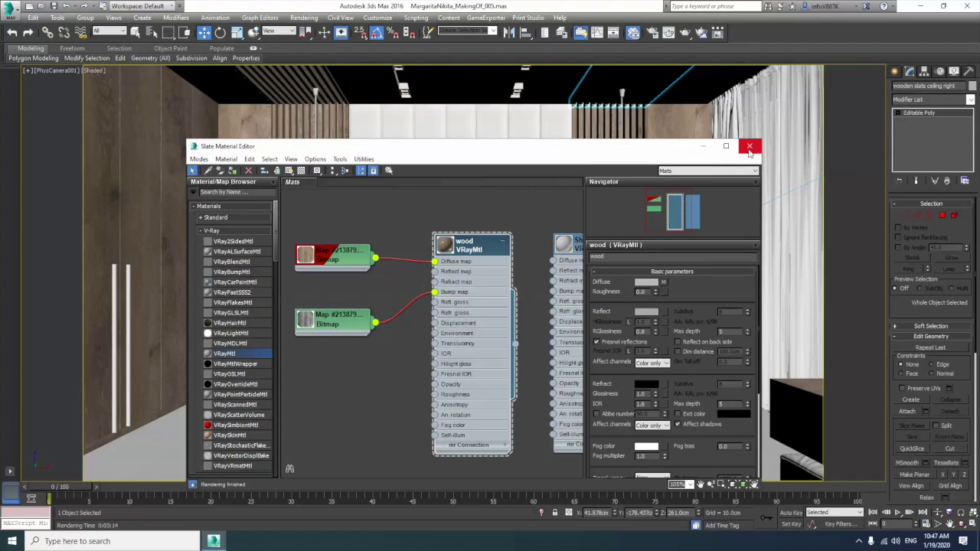
- Add a VRayMtl named fabric, assign it to the headboard wall panels, and open its Diffuse map list
middle_drag(376, 261, 510, 261)
middle_drag(385, 253, 533, 253)
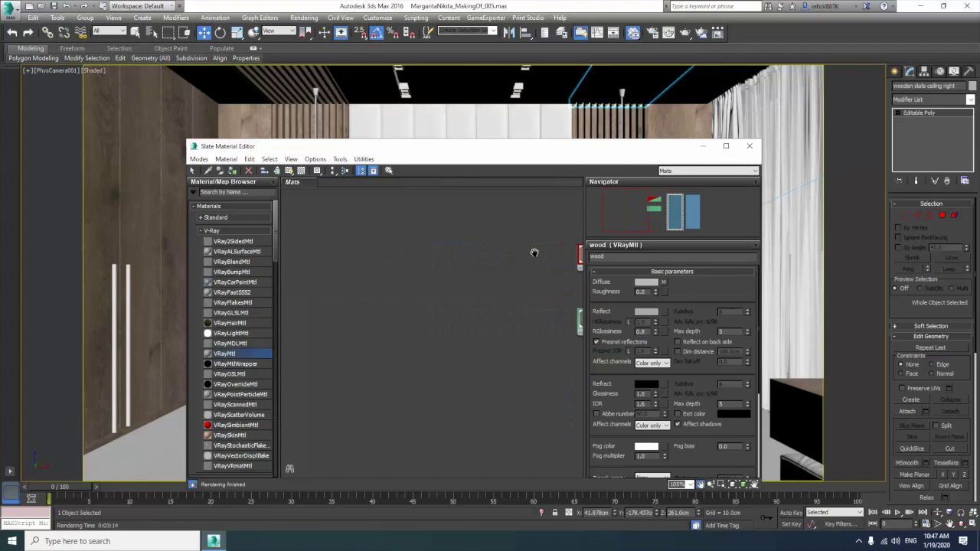
drag(400, 309, 438, 247)
double_click(475, 255)
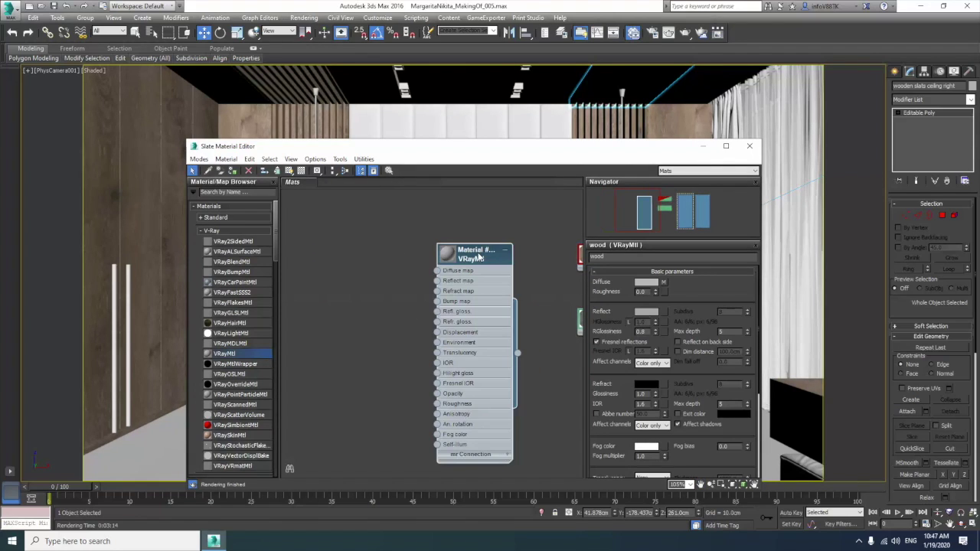
drag(647, 258, 561, 263)
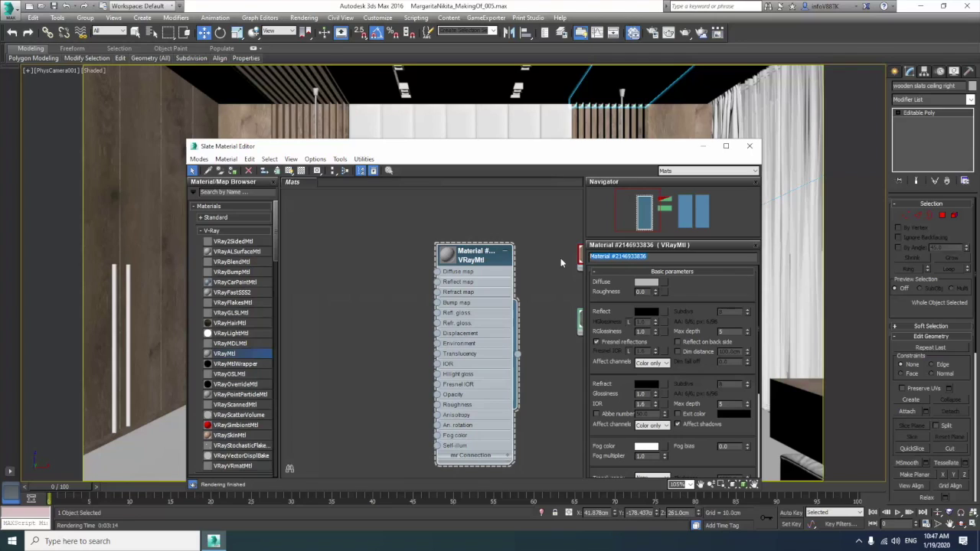
text(fabric)
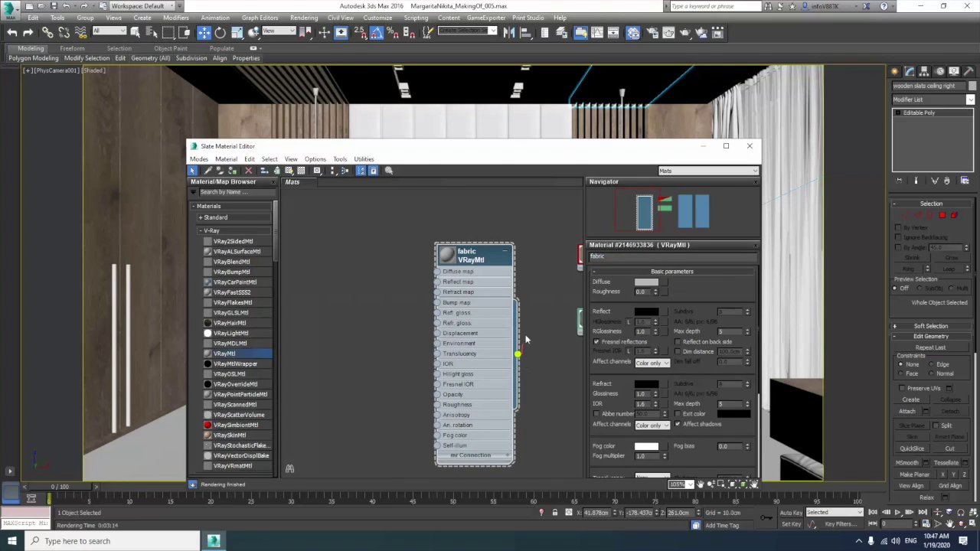
drag(525, 339, 551, 131)
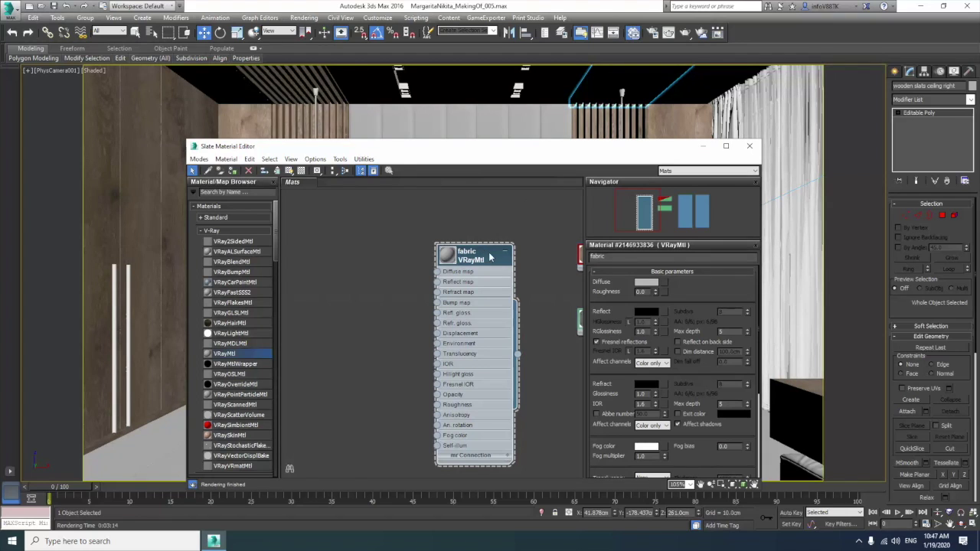
click(663, 283)
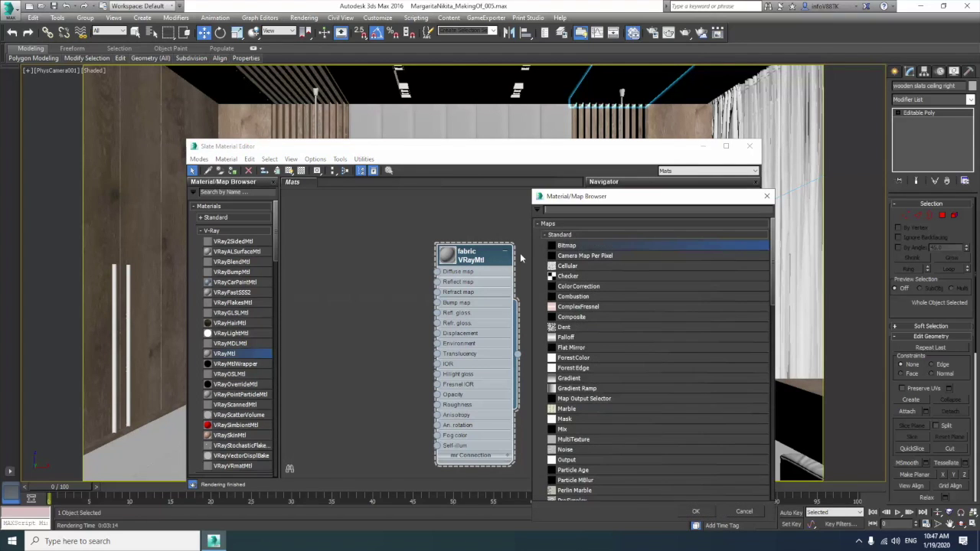
- Load fabric_beige as the fabric diffuse bitmap and assign fabric to the bed base
double_click(589, 245)
click(145, 81)
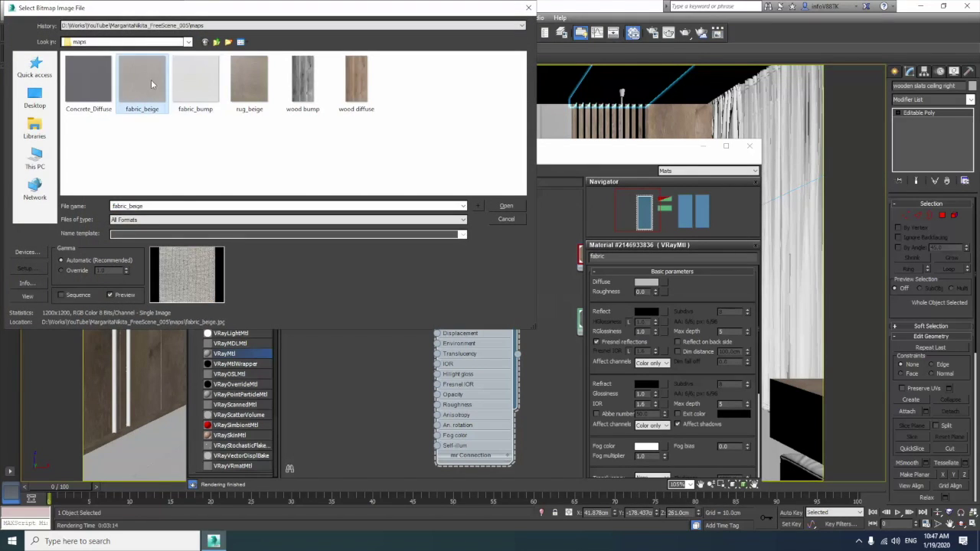
double_click(151, 79)
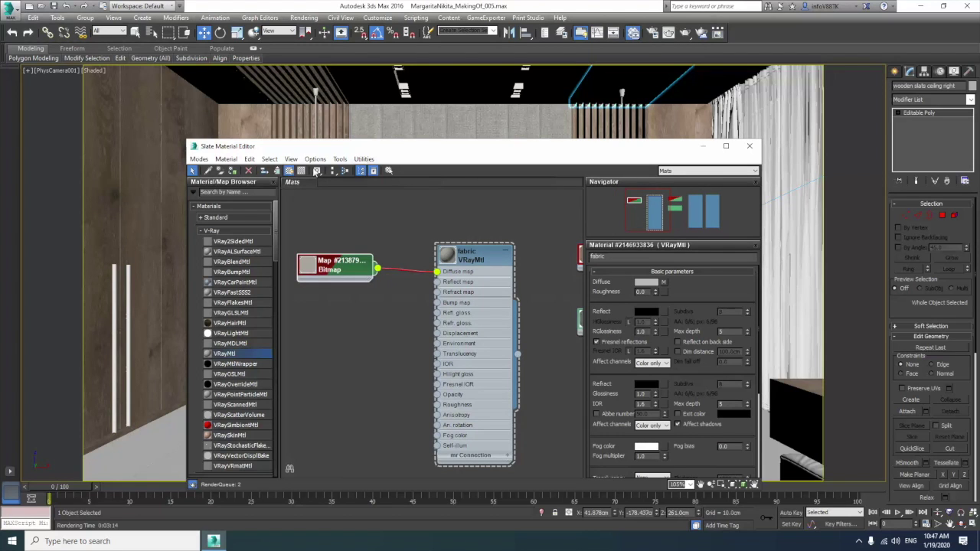
drag(386, 147, 711, 121)
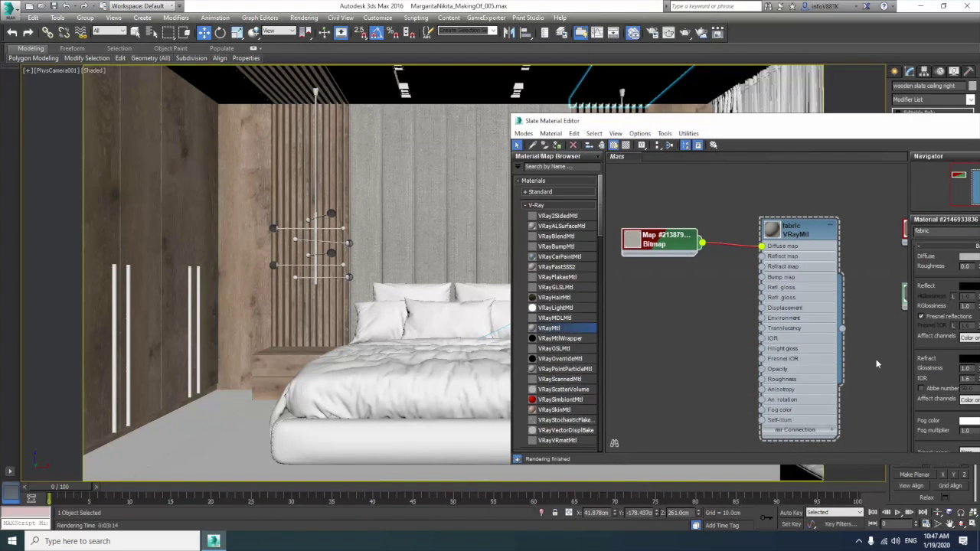
drag(845, 333, 774, 394)
drag(374, 433, 373, 432)
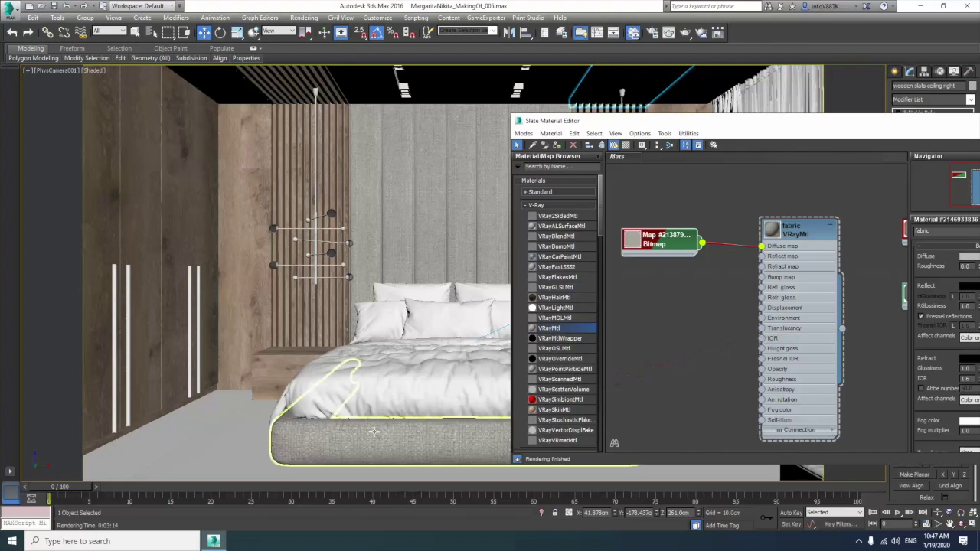
- Clone the diffuse bitmap into the fabric Bump slot loading fabric_bump, and tidy the nodes
shift+drag(663, 243, 663, 329)
drag(750, 290, 758, 283)
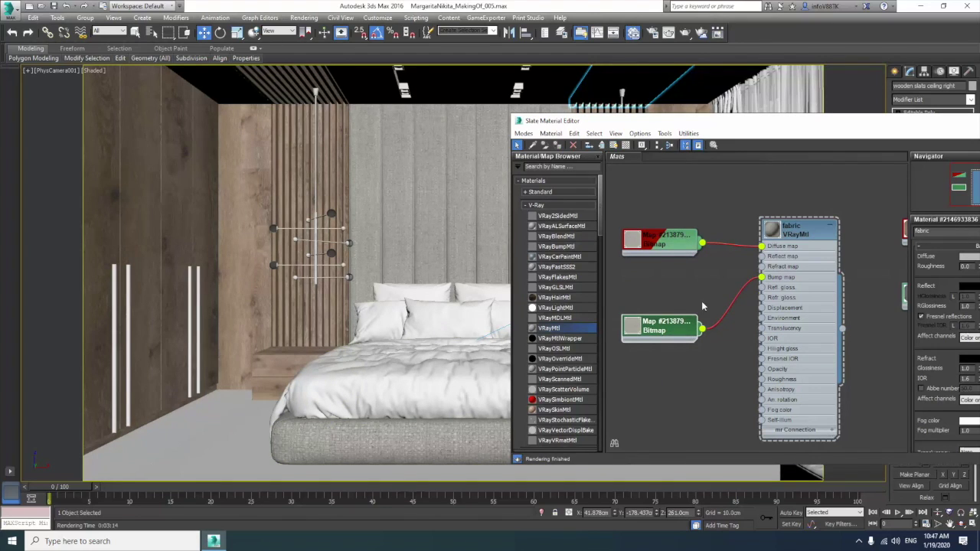
drag(671, 330, 670, 309)
double_click(673, 312)
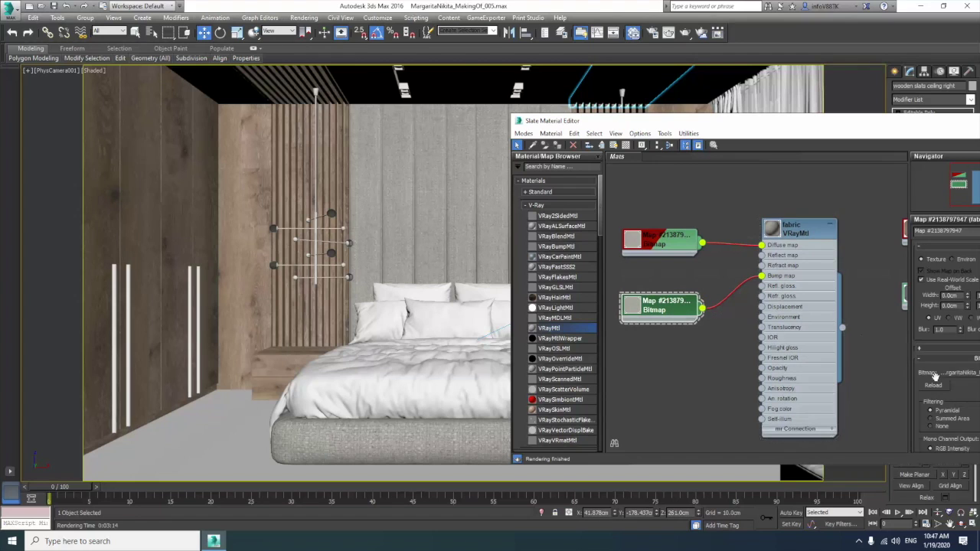
click(961, 374)
click(634, 223)
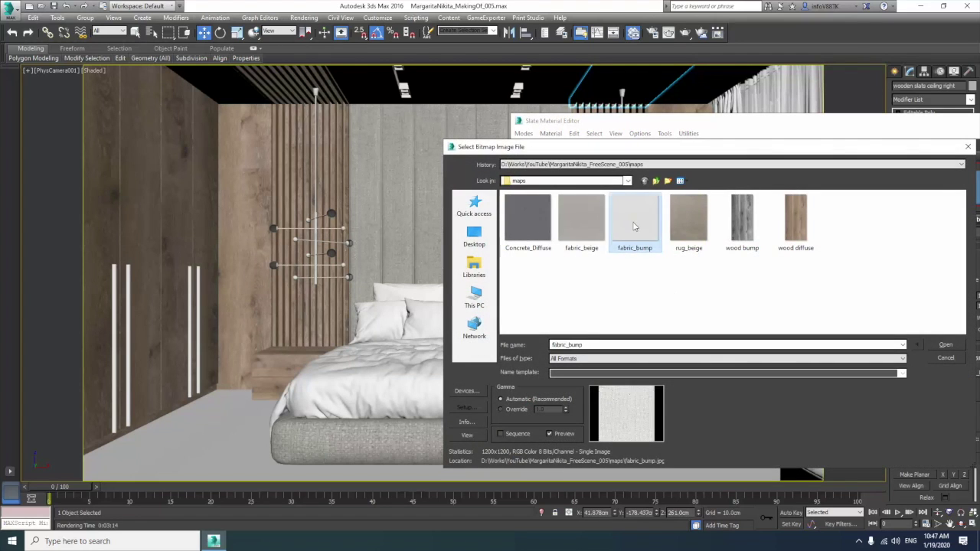
key(Return)
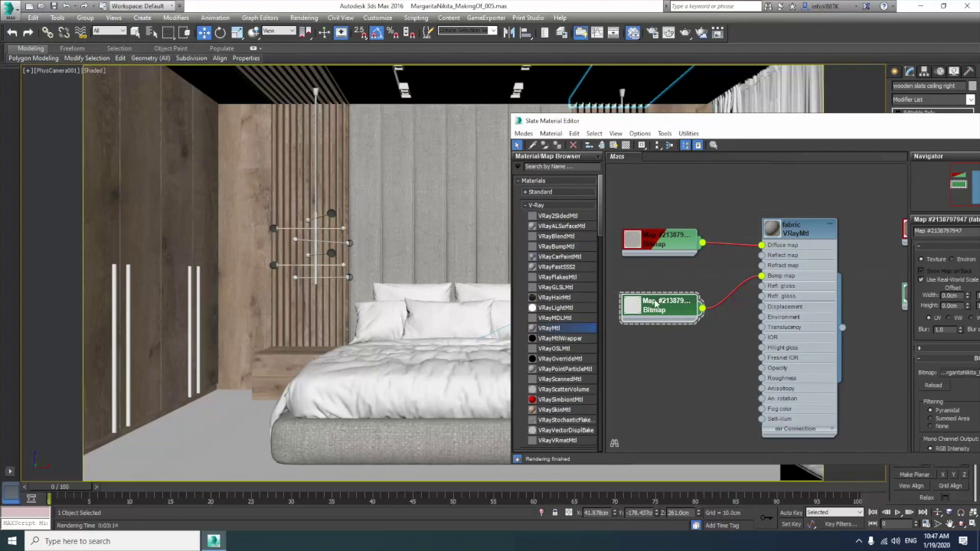
drag(655, 304, 663, 295)
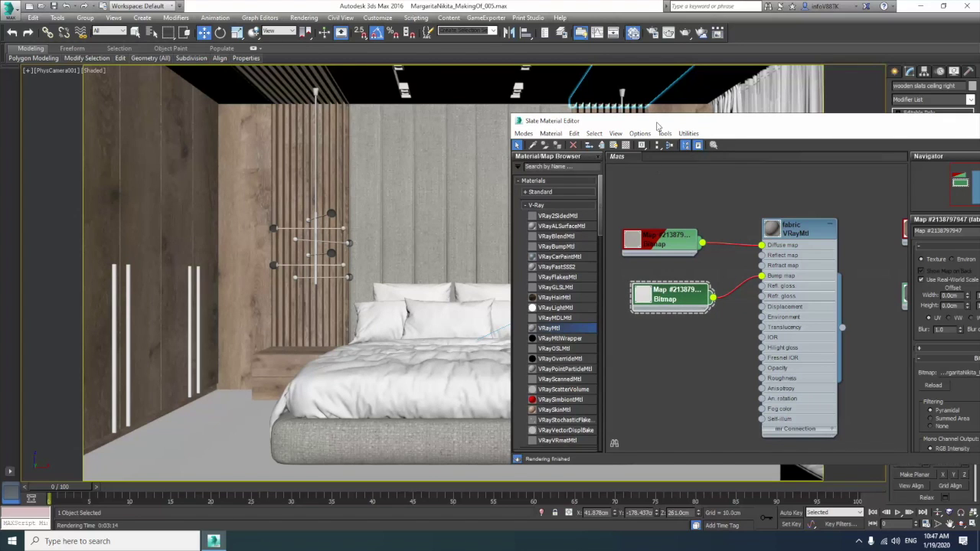
drag(658, 126, 516, 180)
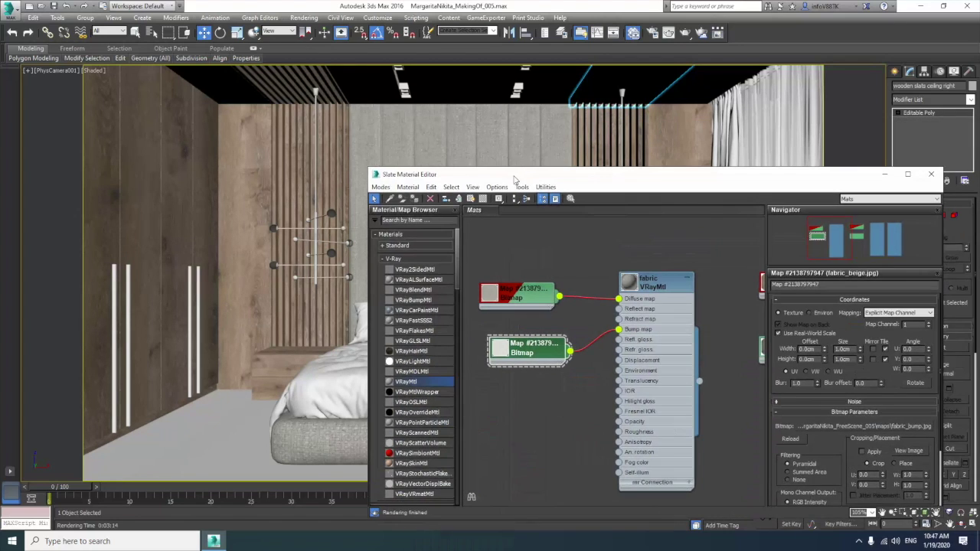
middle_drag(590, 287, 669, 286)
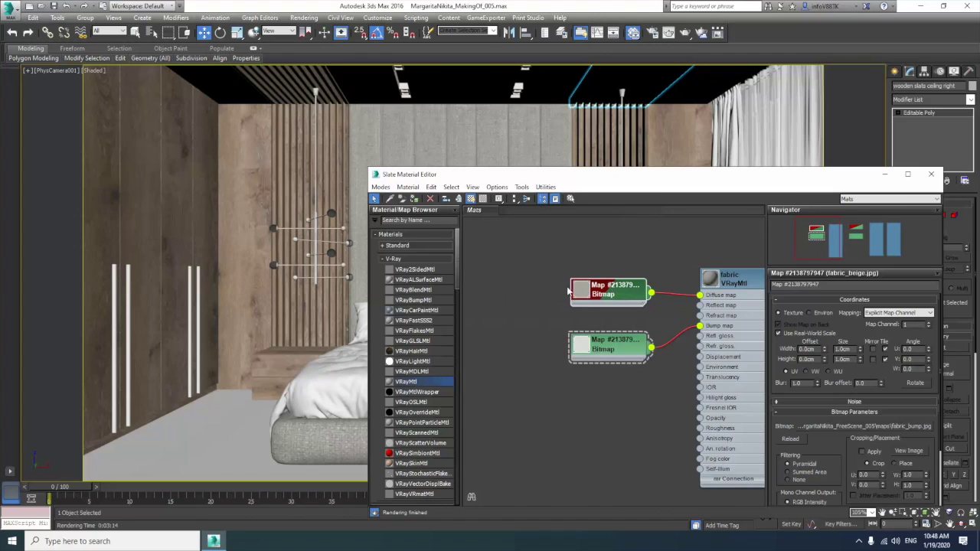
- Eyedrop the scene's VRay material, assign it to the padded wall behind the bed, and close Slate
click(390, 198)
click(307, 90)
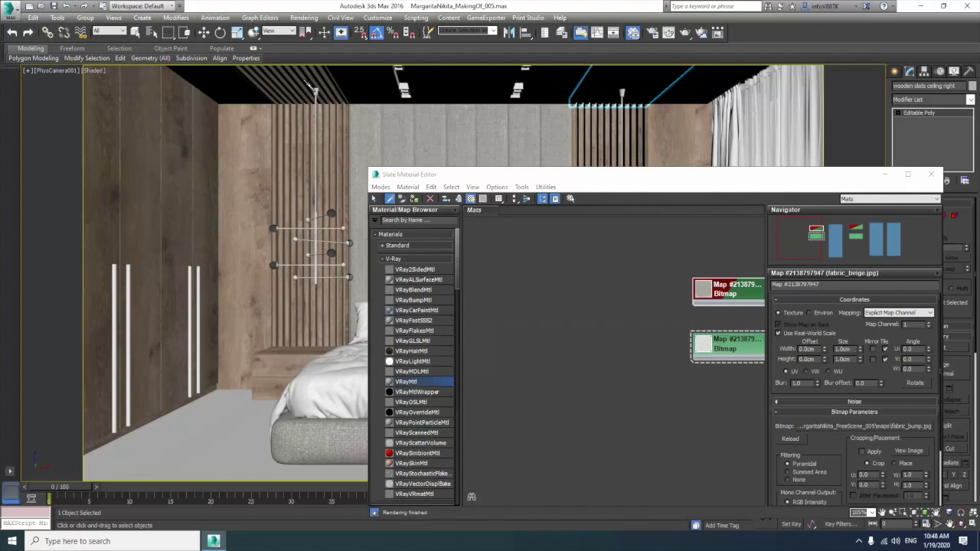
middle_drag(635, 373, 732, 503)
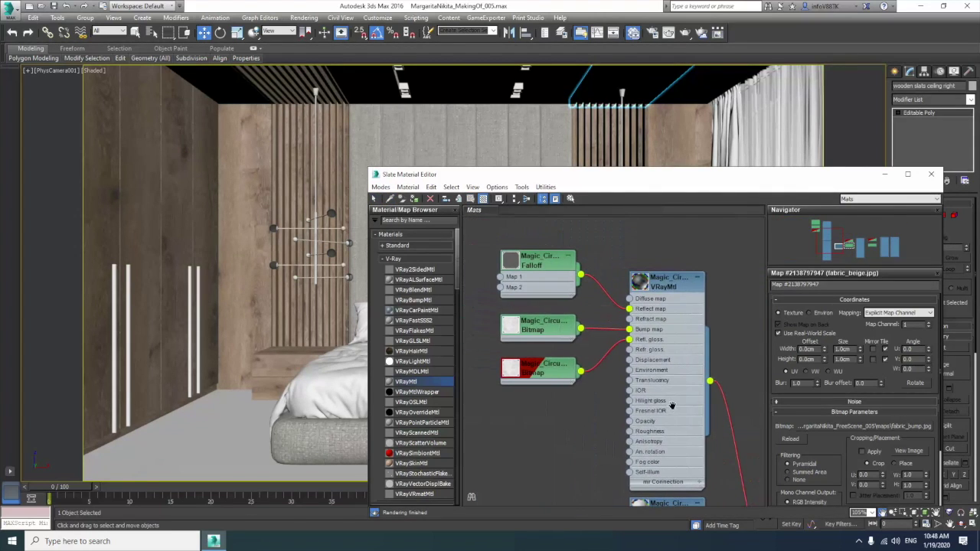
mouse_move(716, 380)
mouse_down()
mouse_move(405, 380)
mouse_move(194, 307)
mouse_up()
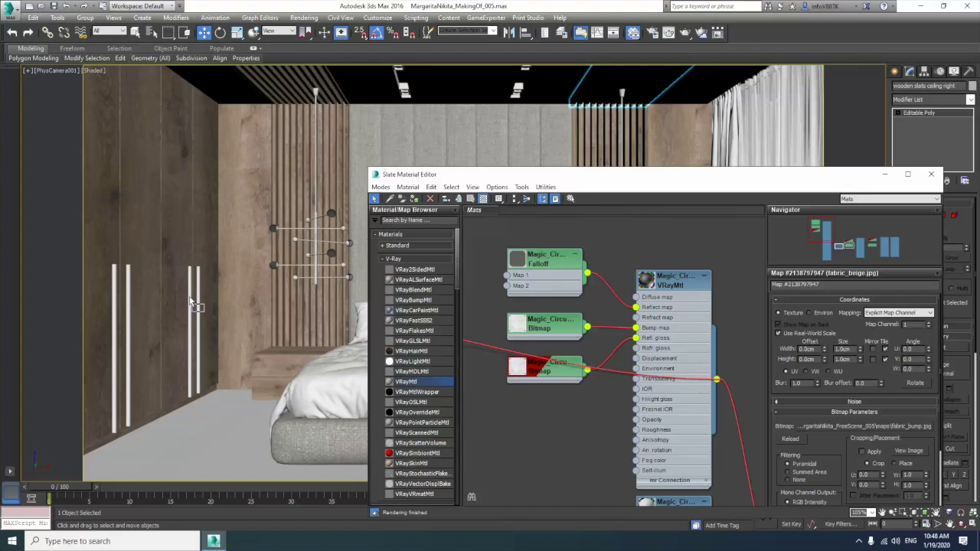
drag(194, 306, 193, 285)
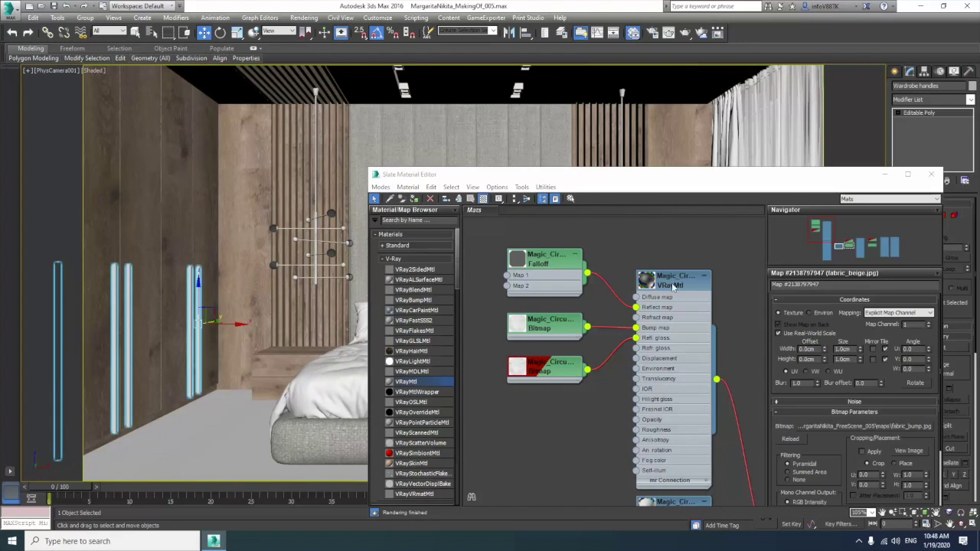
click(392, 90)
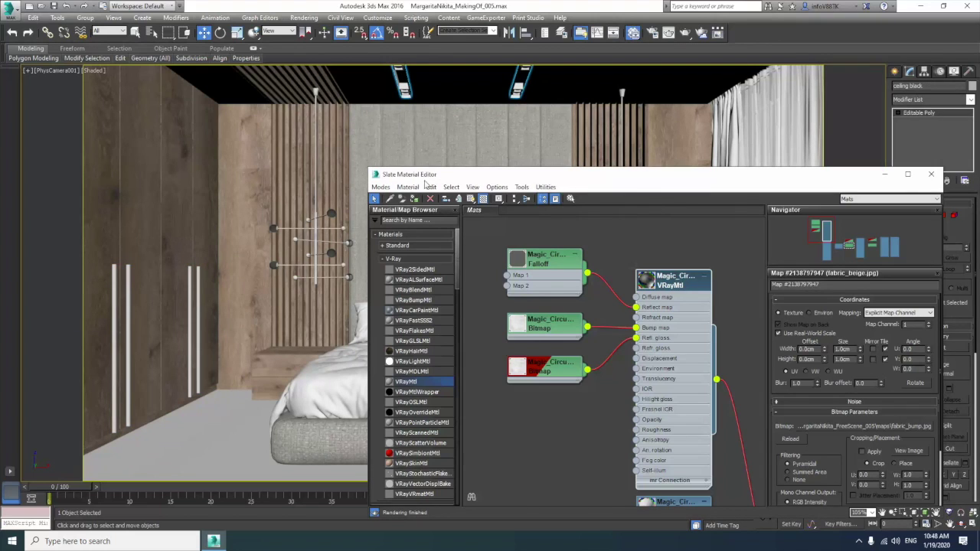
drag(717, 381, 406, 96)
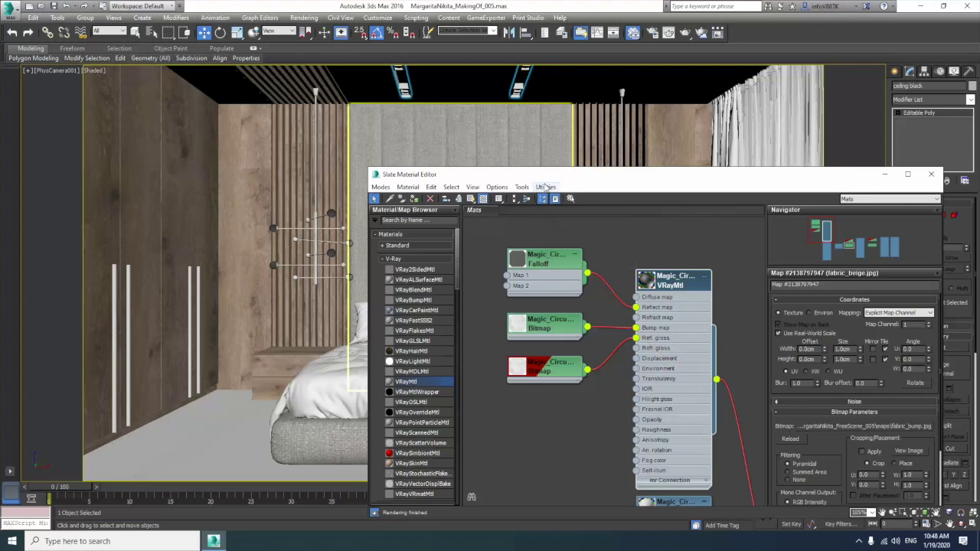
mouse_move(546, 180)
mouse_down()
mouse_move(492, 465)
mouse_move(387, 201)
mouse_move(386, 134)
mouse_up()
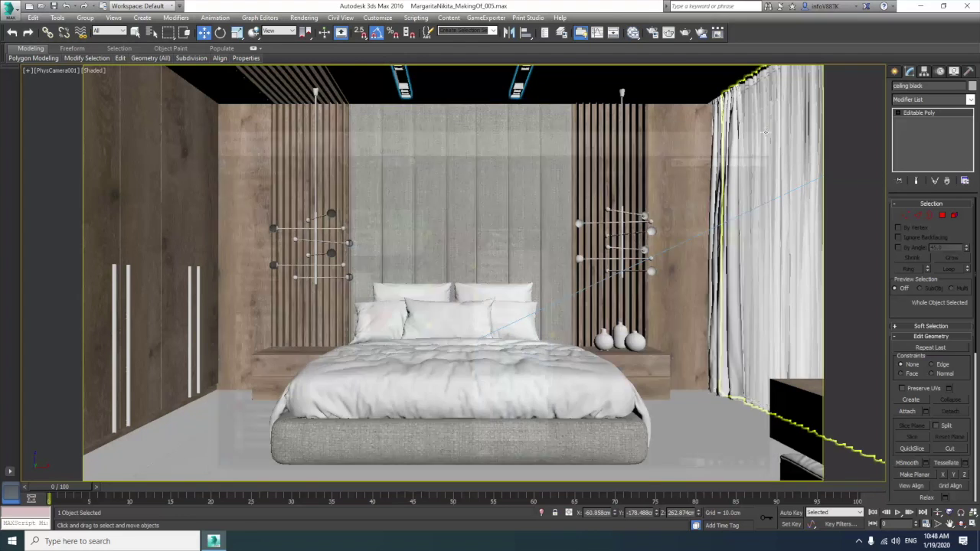
click(772, 132)
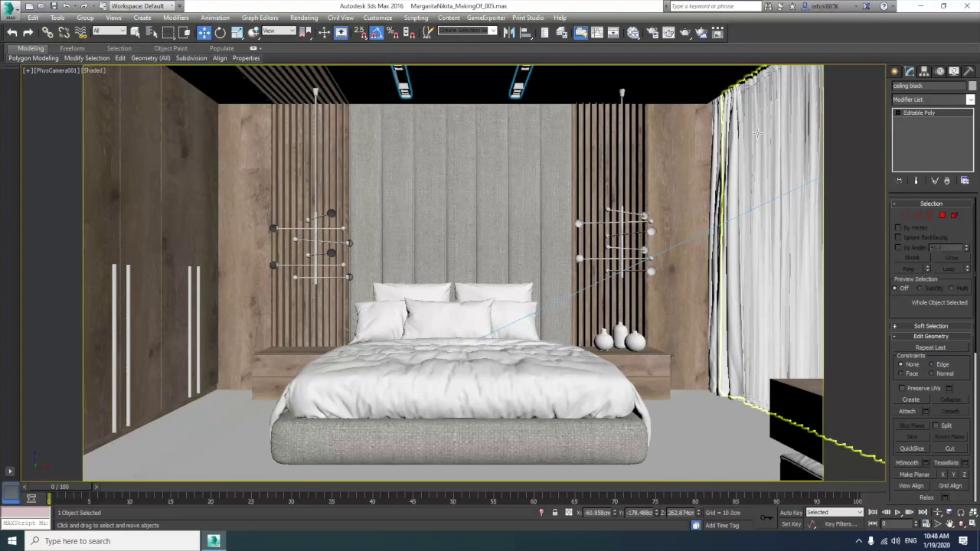
- Render the bedroom and raise the VFB Exposure correction to 0.51
click(684, 33)
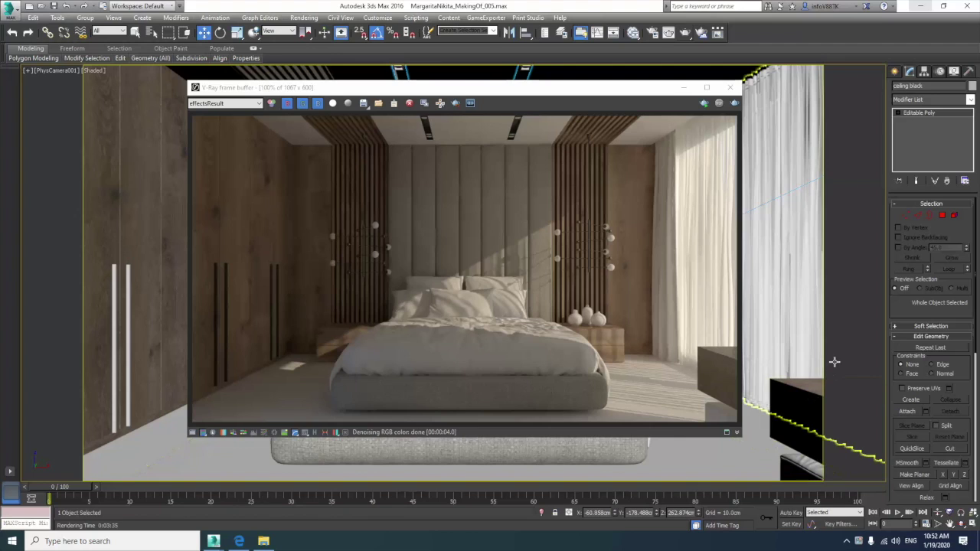
click(192, 434)
click(775, 118)
click(751, 116)
drag(775, 89, 677, 114)
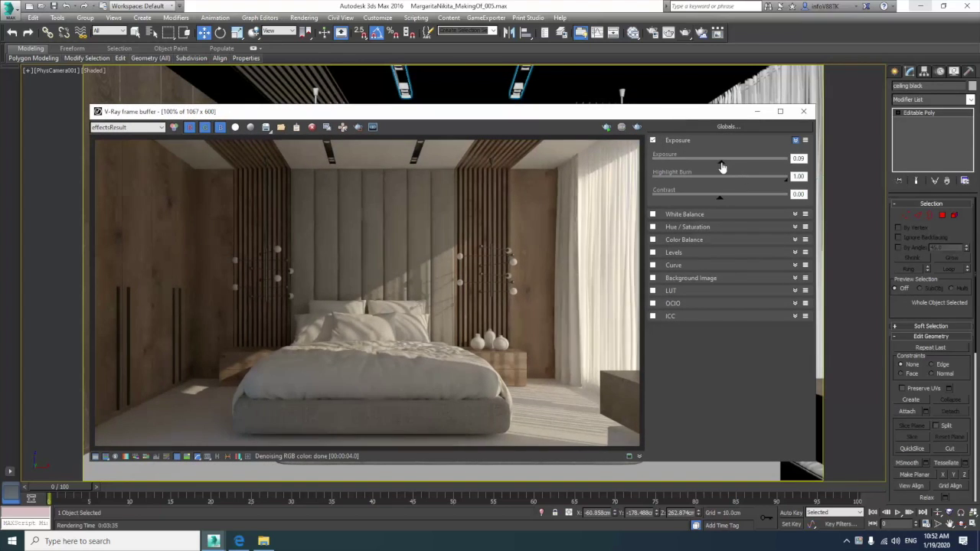
drag(722, 167, 727, 167)
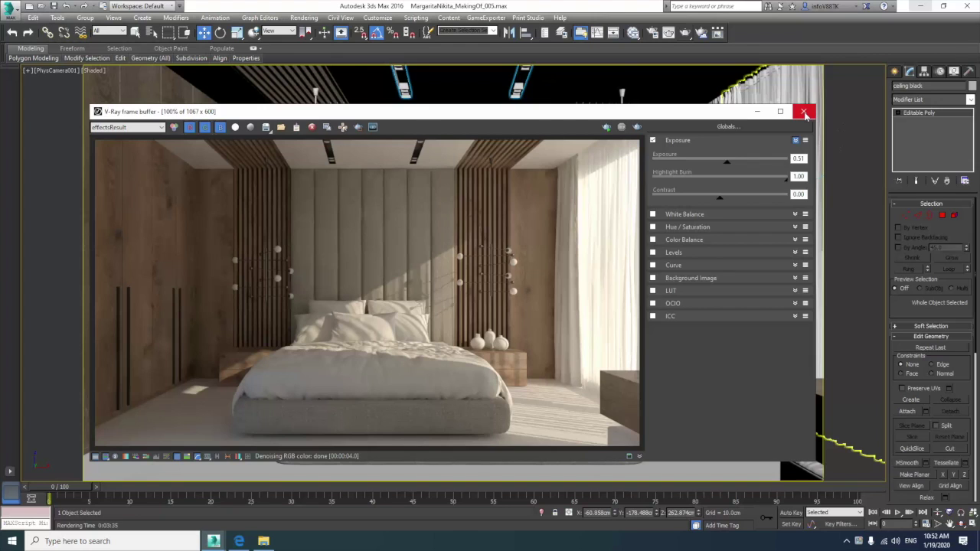
click(804, 113)
- Reopen Slate with M, add a VRayMtl renamed rug, and open its Diffuse map browser
key(m)
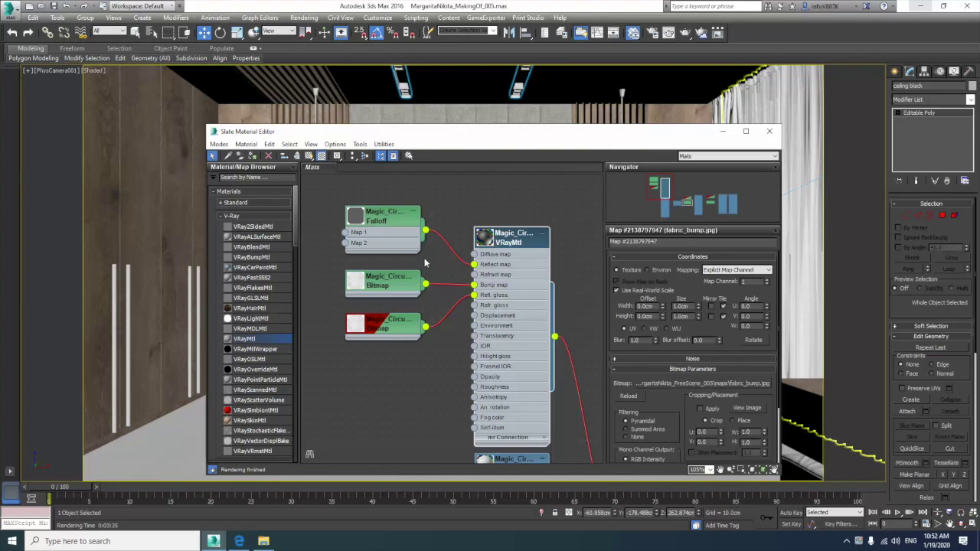
middle_drag(416, 258, 589, 212)
drag(253, 338, 410, 281)
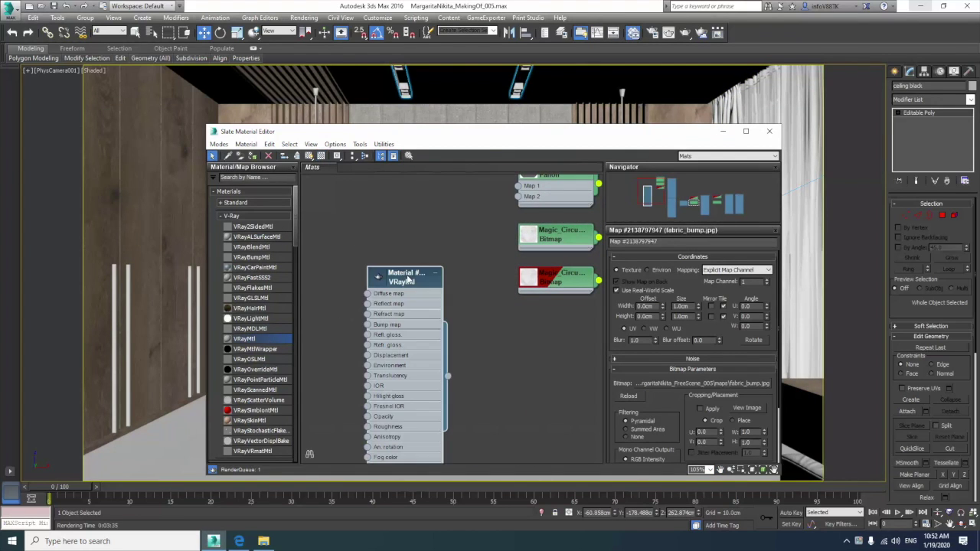
double_click(410, 281)
text(rug)
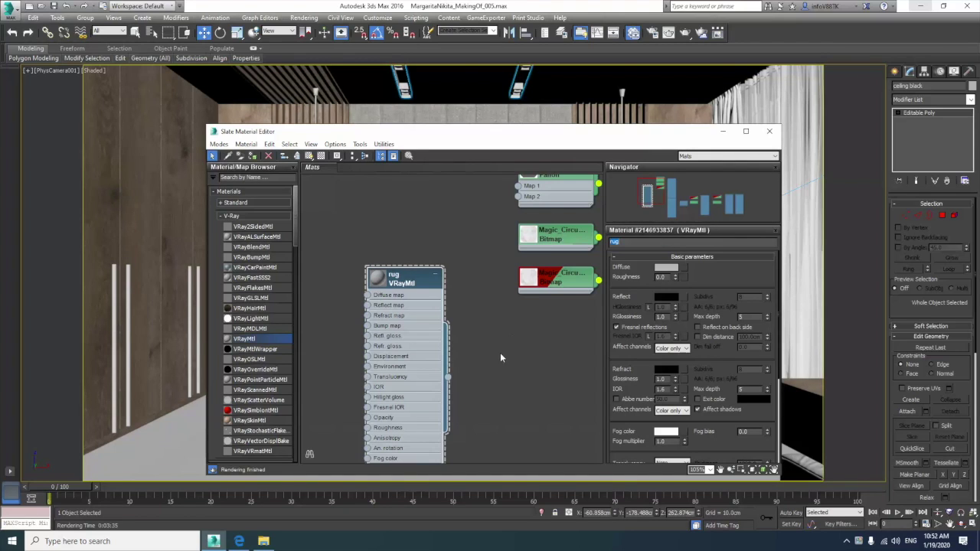
middle_drag(501, 357, 521, 316)
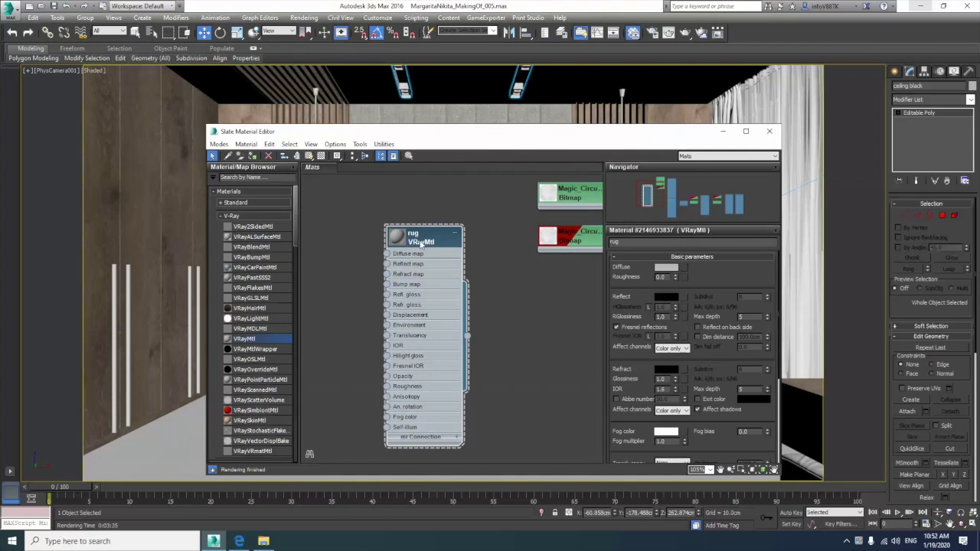
click(687, 265)
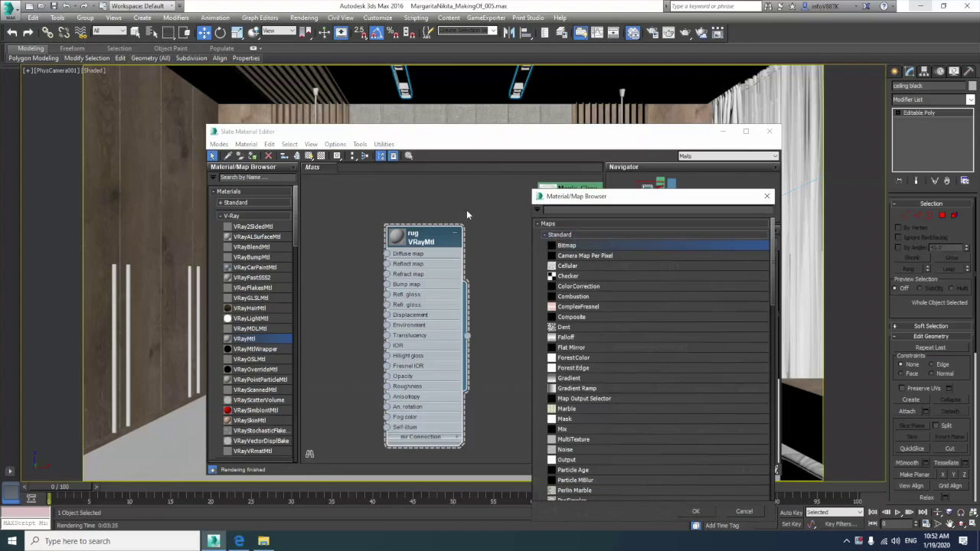
- Load rug_beige as the rug diffuse, assign it to the rug under the bed, and show it in the viewport
double_click(560, 245)
double_click(248, 81)
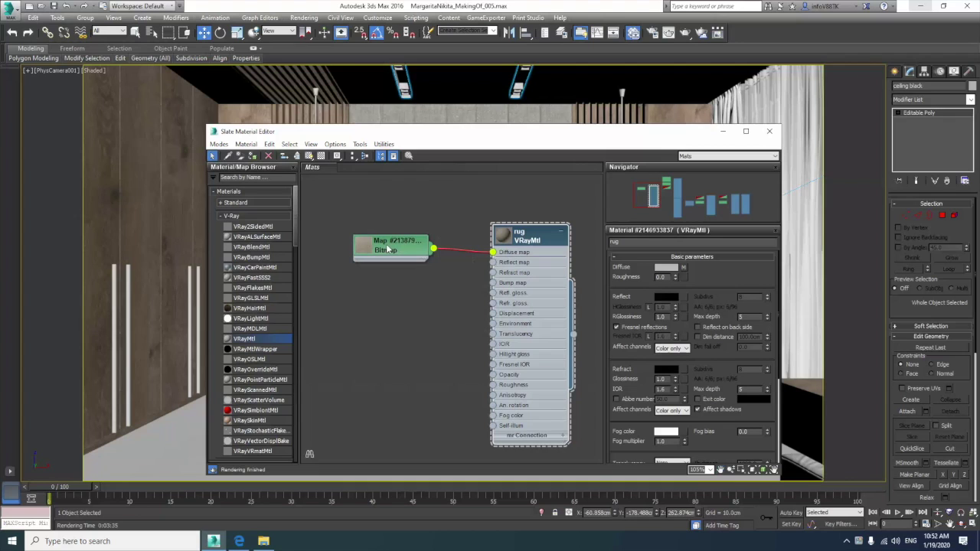
drag(383, 131, 551, 115)
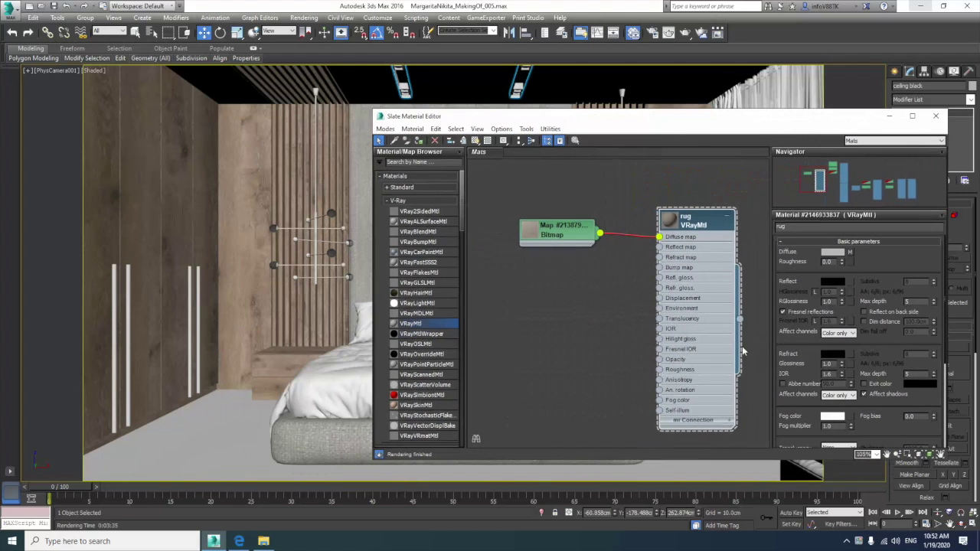
drag(739, 322, 261, 429)
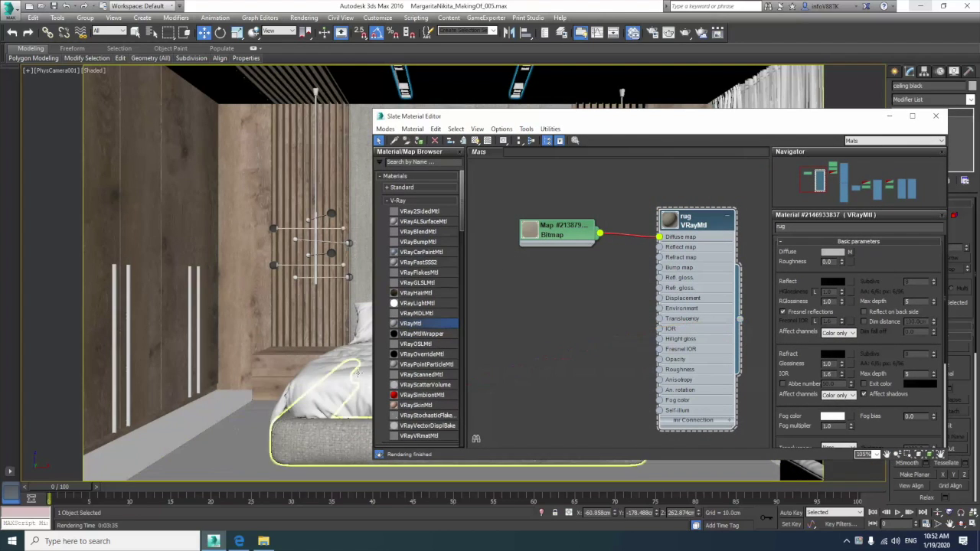
click(474, 140)
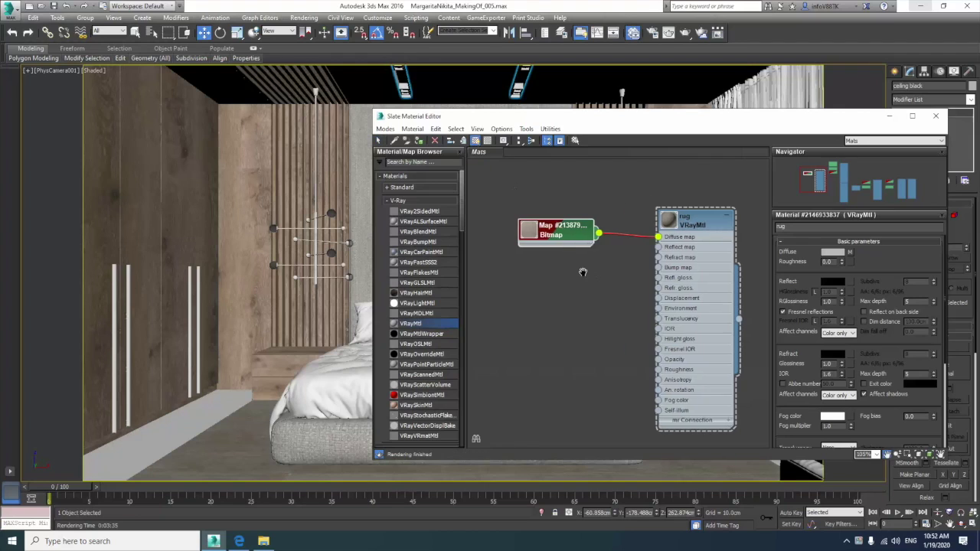
- Clone the rug_beige bitmap into the rug's Bump slot and choose its image file
middle_drag(575, 229, 537, 222)
mouse_move(537, 223)
shift+mouse_down()
mouse_move(537, 298)
mouse_move(622, 261)
shift+mouse_up()
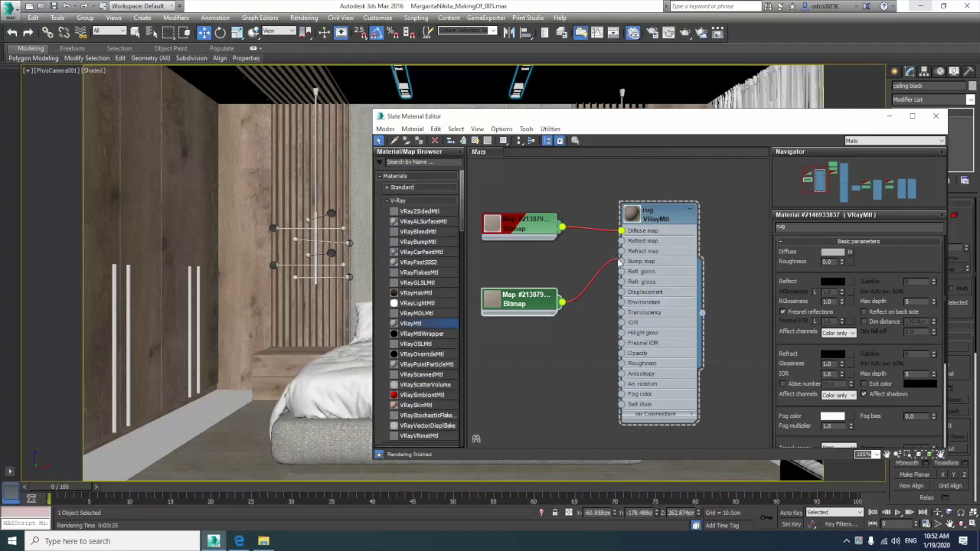
double_click(534, 303)
click(871, 368)
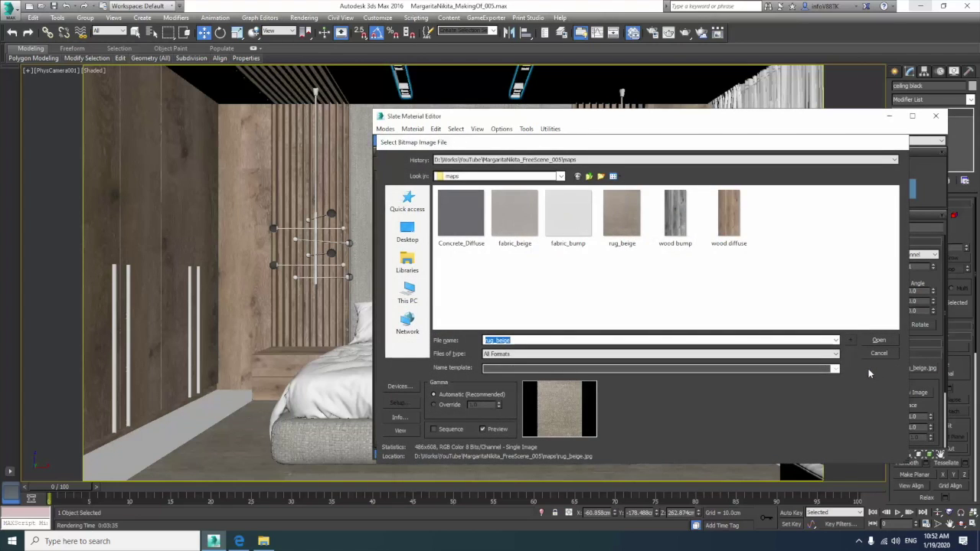
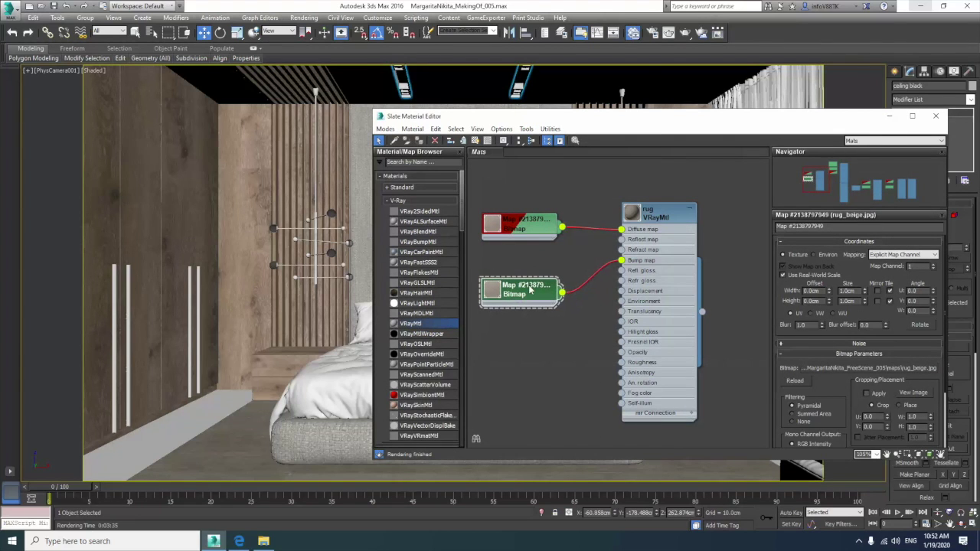
- Add a VRayMtl named 'concrete' to the Slate view and apply it to the floor
middle_drag(670, 204, 477, 324)
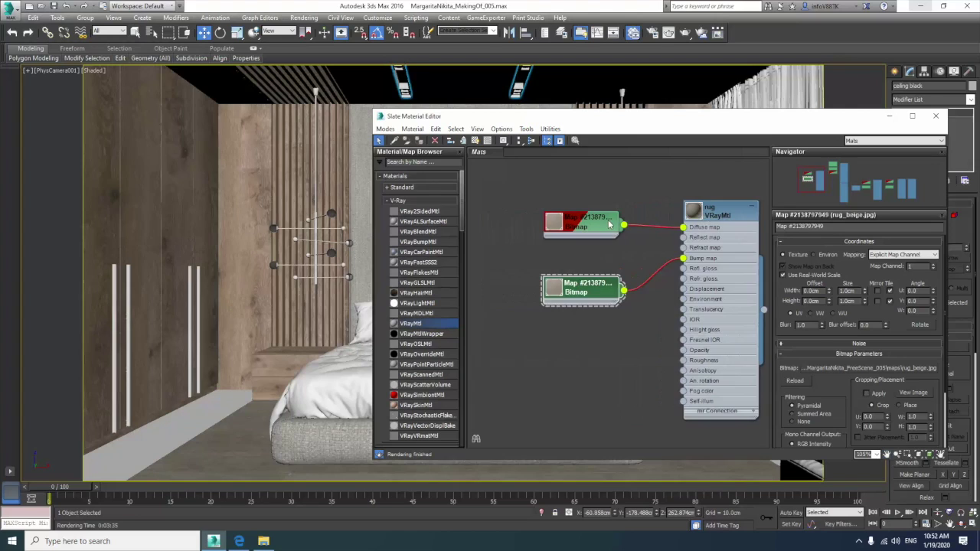
drag(441, 328, 558, 234)
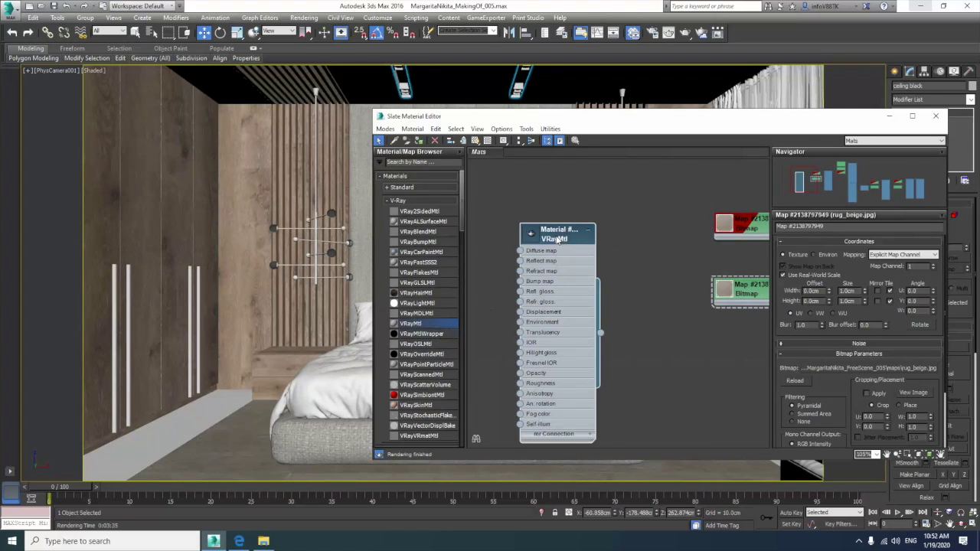
double_click(556, 234)
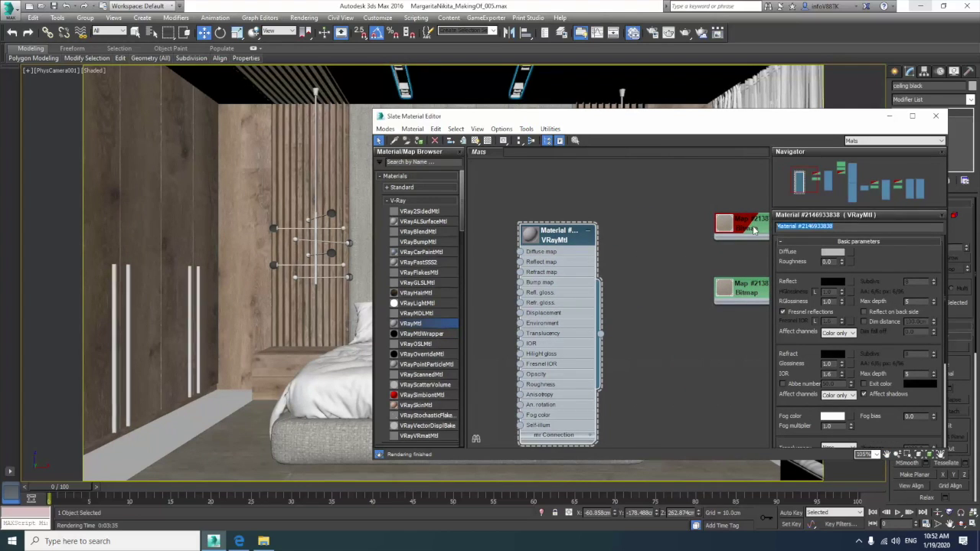
text(concrete)
key(Return)
drag(601, 337, 208, 408)
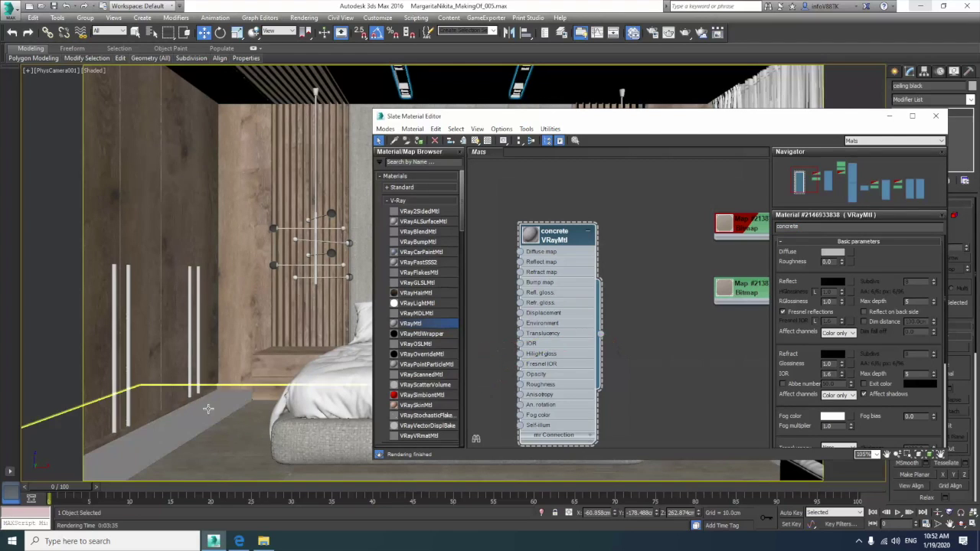
- Load Concrete_Diffuse as the concrete's diffuse bitmap, show it in the viewport, and clone the map
click(851, 253)
double_click(600, 246)
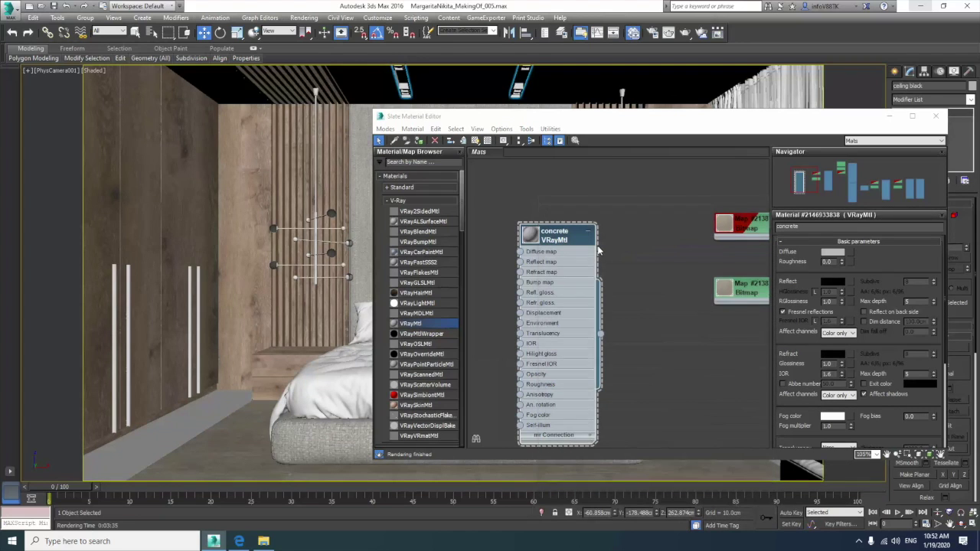
click(100, 78)
double_click(99, 78)
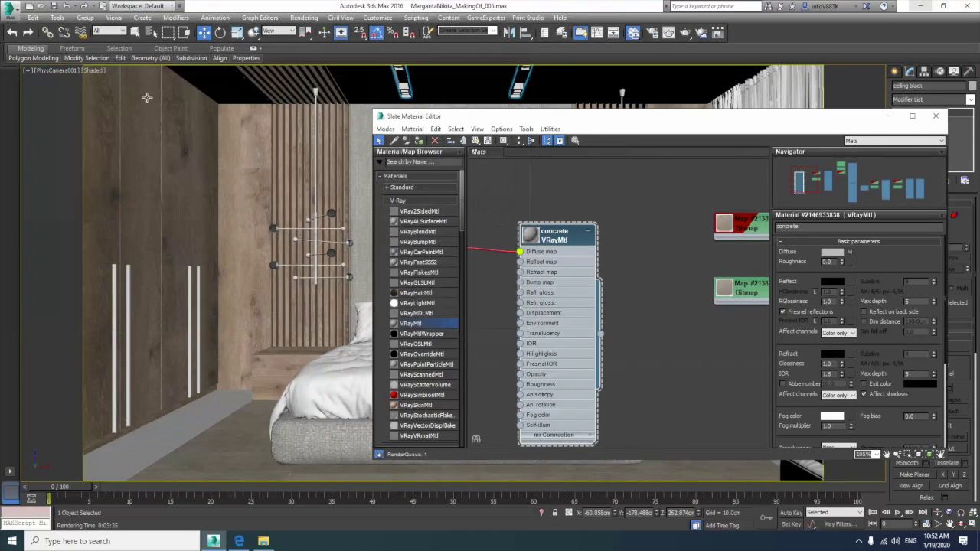
middle_drag(428, 242, 540, 242)
click(540, 243)
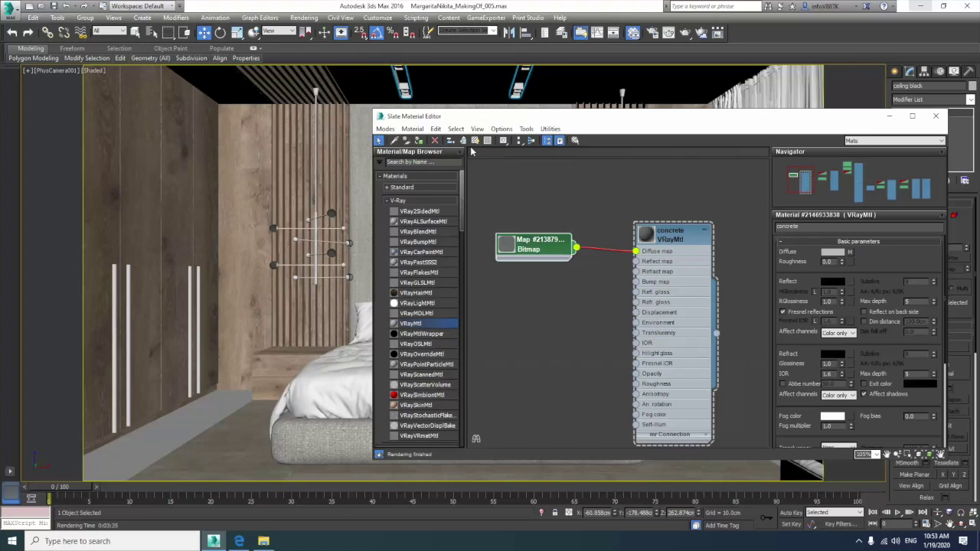
click(475, 141)
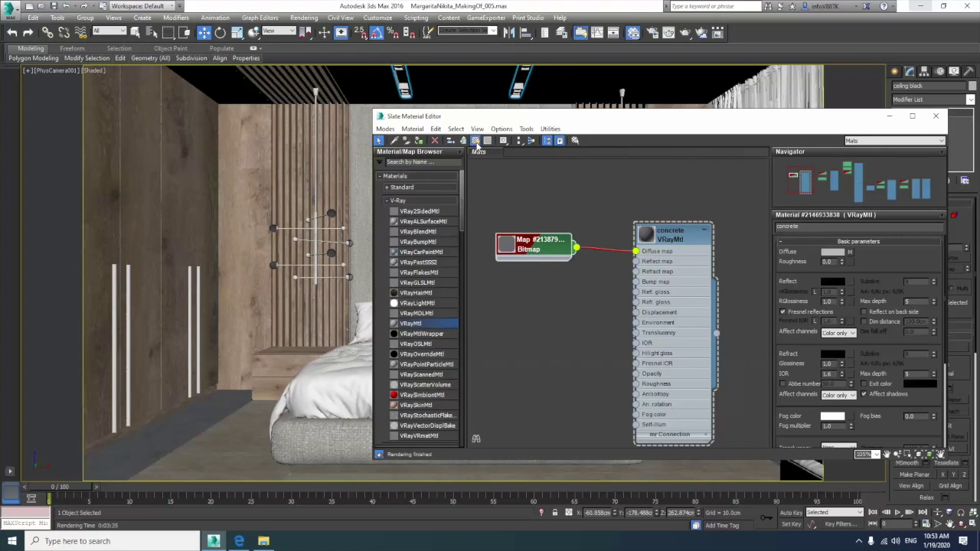
click(676, 237)
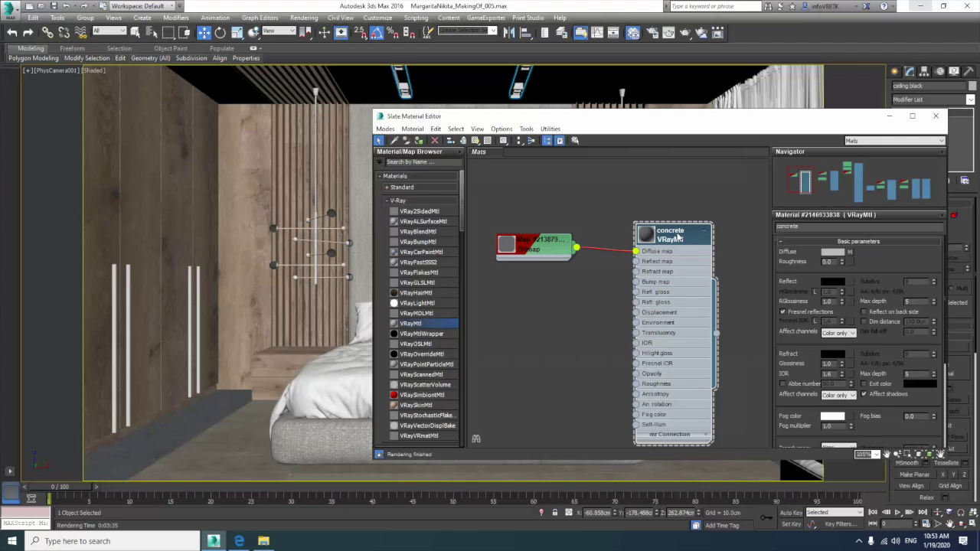
shift+drag(535, 245, 506, 304)
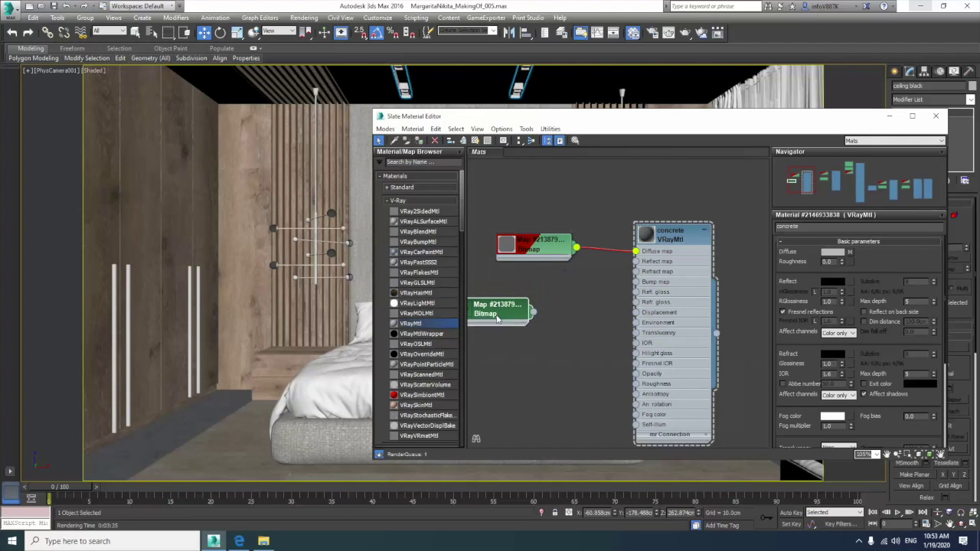
- Place the cloned Concrete_Diffuse bitmap and add a Color Correction map beside it
middle_drag(498, 337, 542, 307)
scroll(464, 291, down, 5)
scroll(468, 313, down, 5)
scroll(468, 327, down, 5)
scroll(468, 329, down, 5)
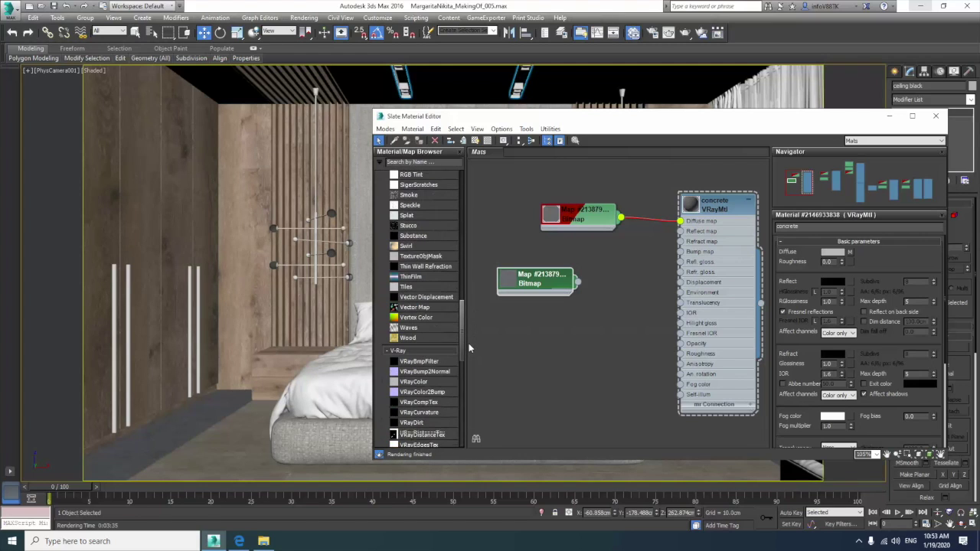
scroll(470, 306, up, 10)
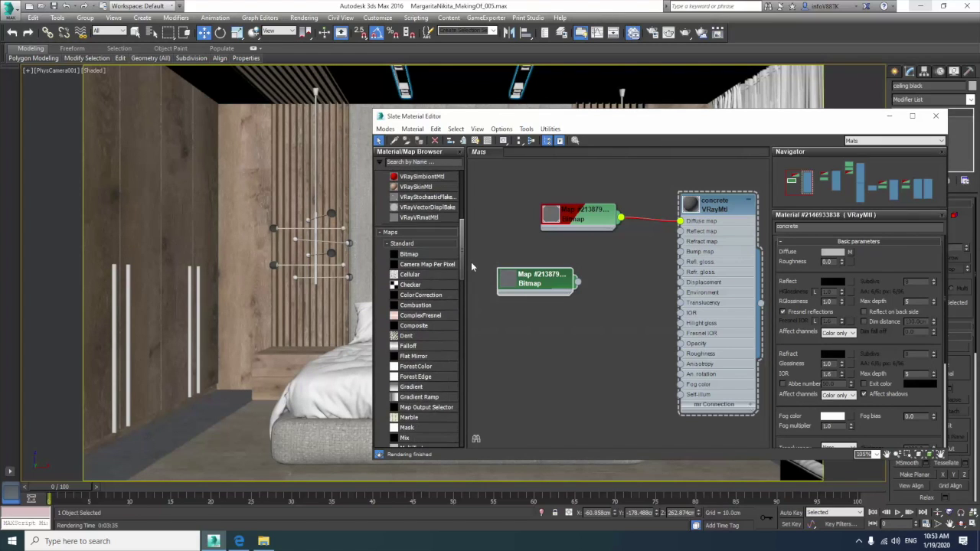
drag(420, 294, 637, 317)
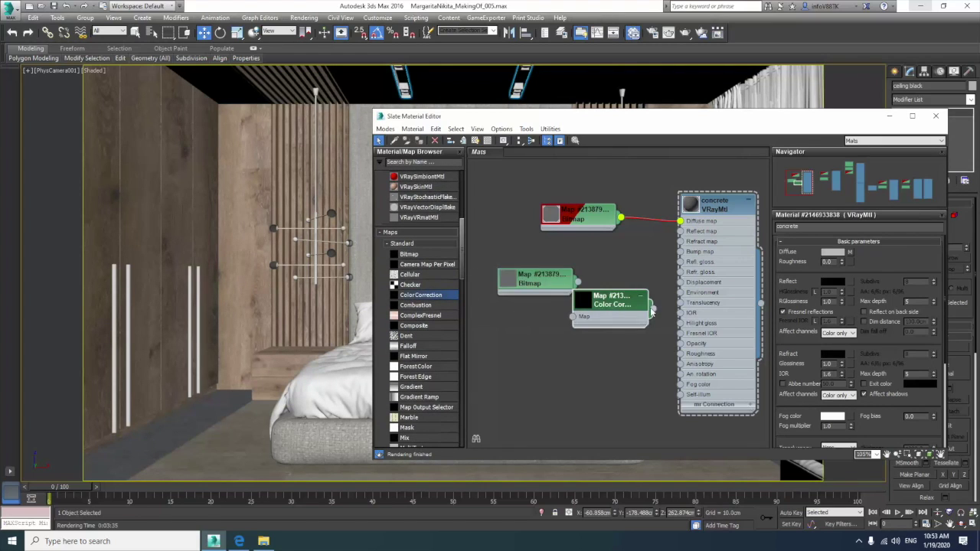
drag(528, 277, 495, 267)
mouse_move(602, 303)
mouse_down()
mouse_move(592, 260)
mouse_move(564, 274)
mouse_up()
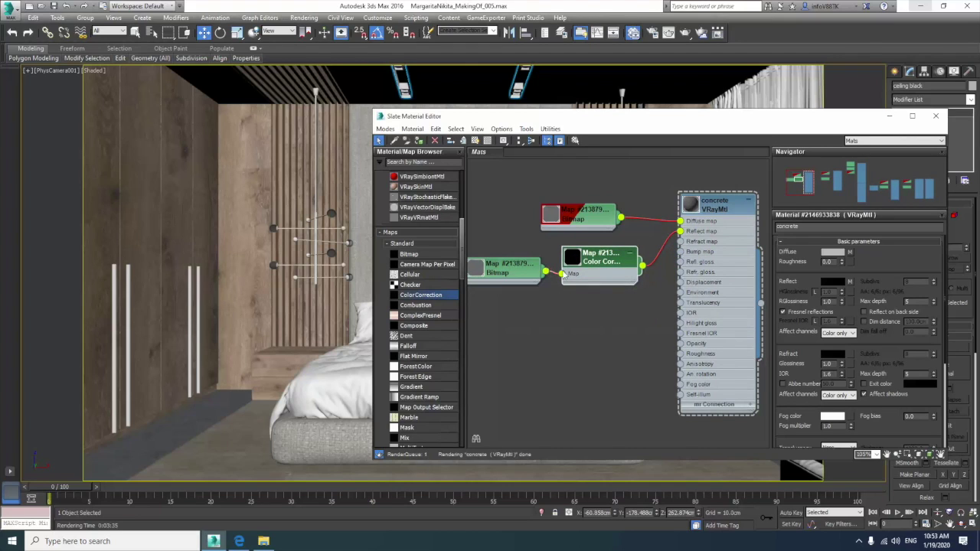
- Set the Color Correction brightness to 62 and arrange its nodes beside the concrete material
double_click(604, 261)
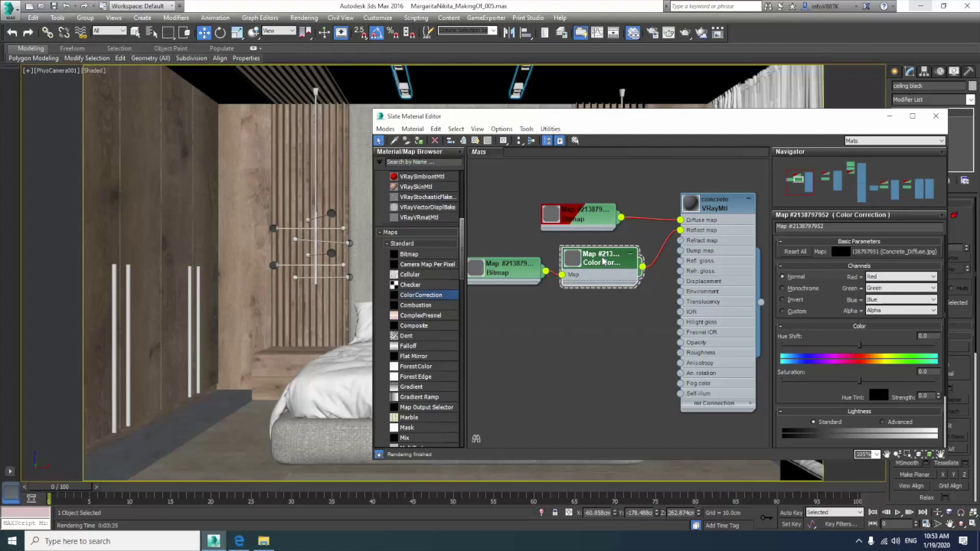
drag(833, 372, 832, 295)
double_click(922, 385)
text(62)
key(Return)
drag(511, 277, 492, 277)
drag(595, 261, 584, 261)
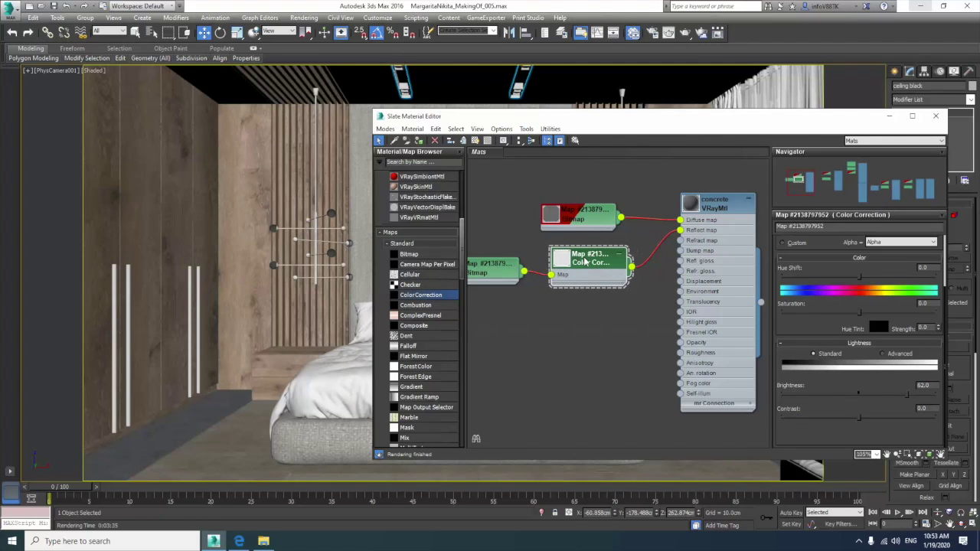
click(727, 202)
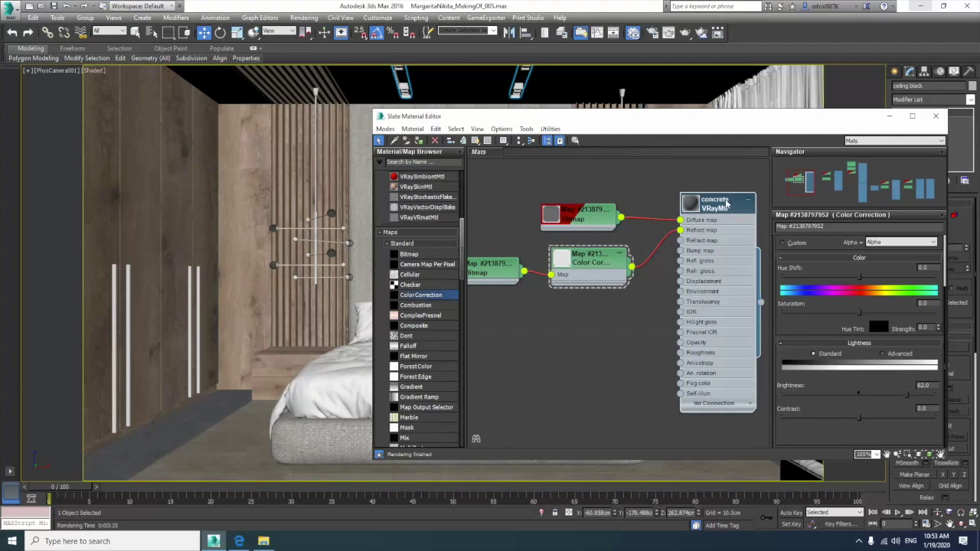
- Wire the Color Correction into reflection glossiness and bump, with glossiness 0.65, then close the editor
double_click(727, 202)
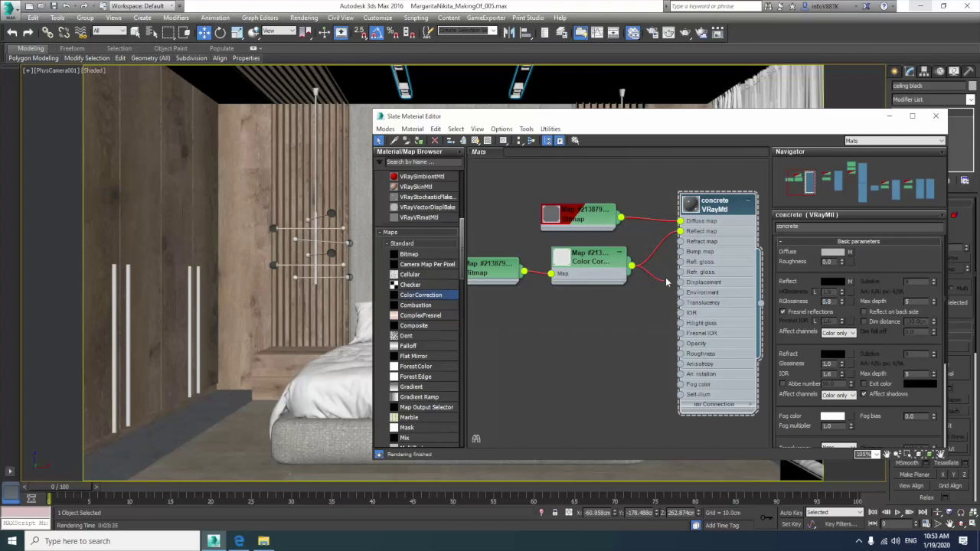
drag(666, 282, 679, 263)
text(0.65)
key(Return)
drag(675, 256, 680, 252)
click(935, 115)
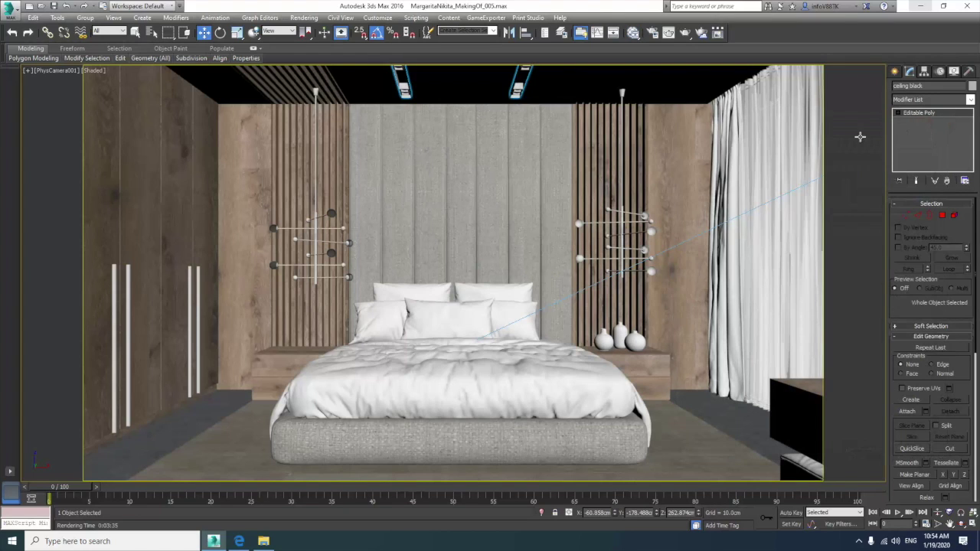
- Render the bedroom camera view, lower the frame buffer exposure, and reopen the Slate editor
click(686, 32)
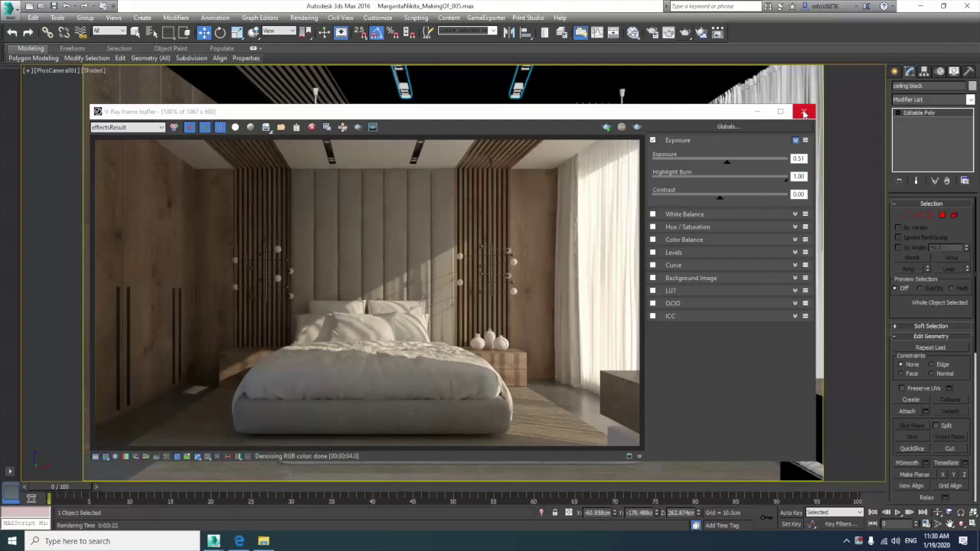
drag(728, 165, 726, 167)
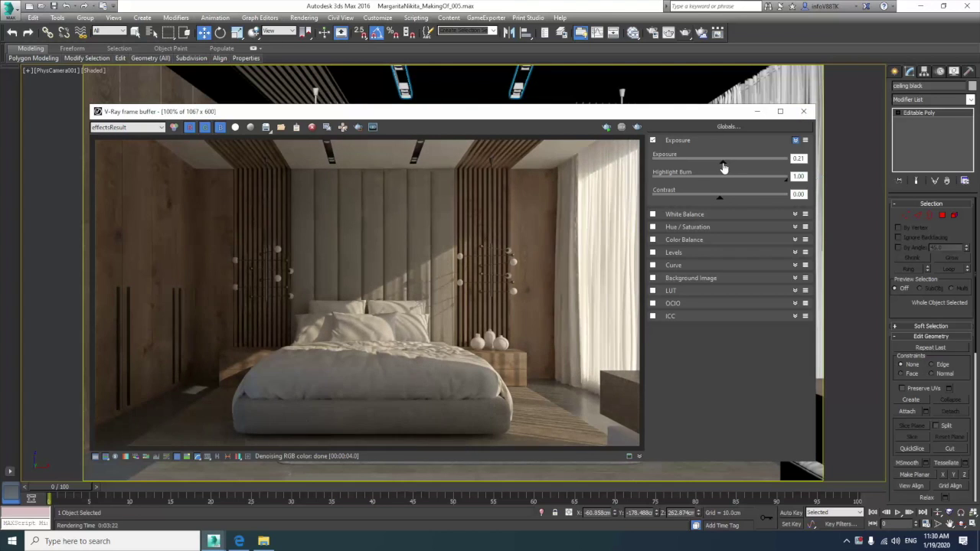
click(803, 111)
key(m)
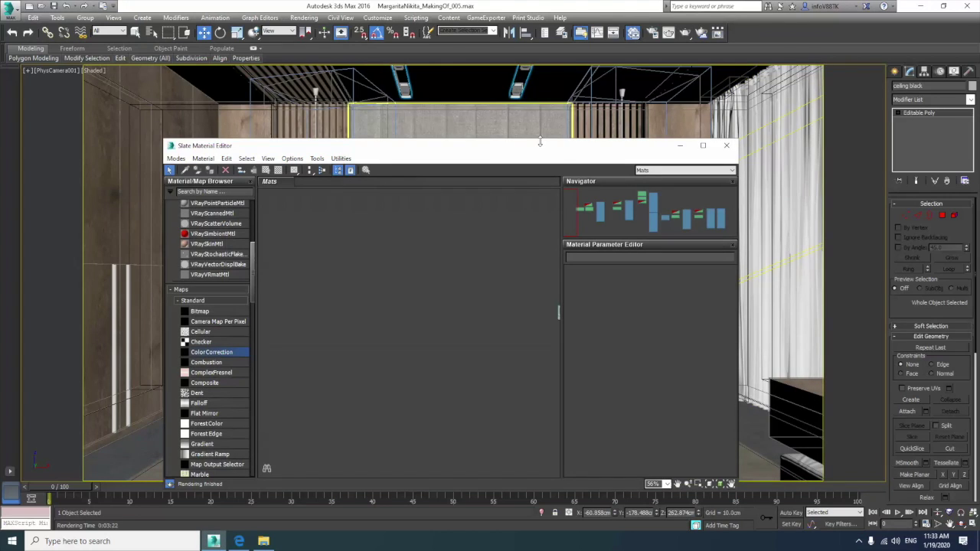
- Create a VRayMtl named 'pillow beige' and assign it to three pillows on the bed
drag(254, 285, 271, 222)
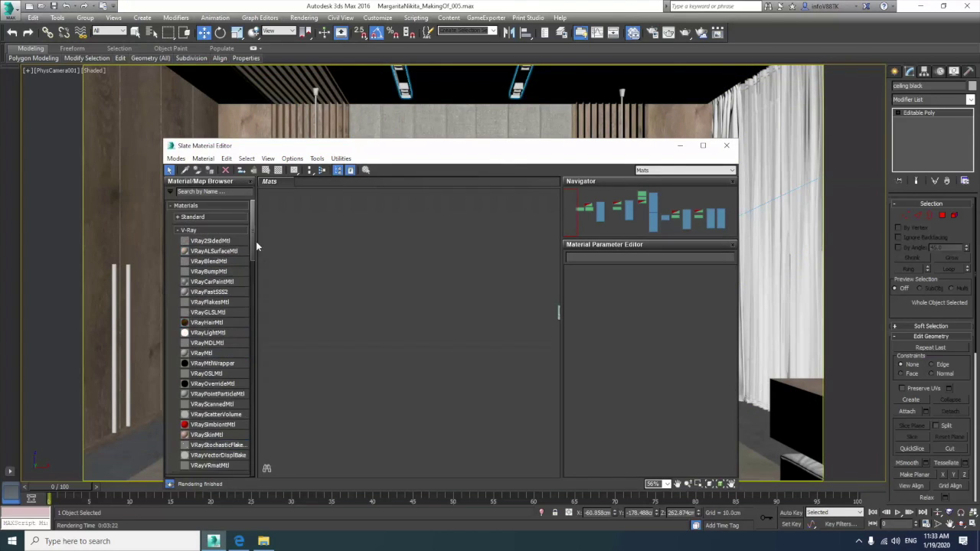
drag(221, 354, 417, 285)
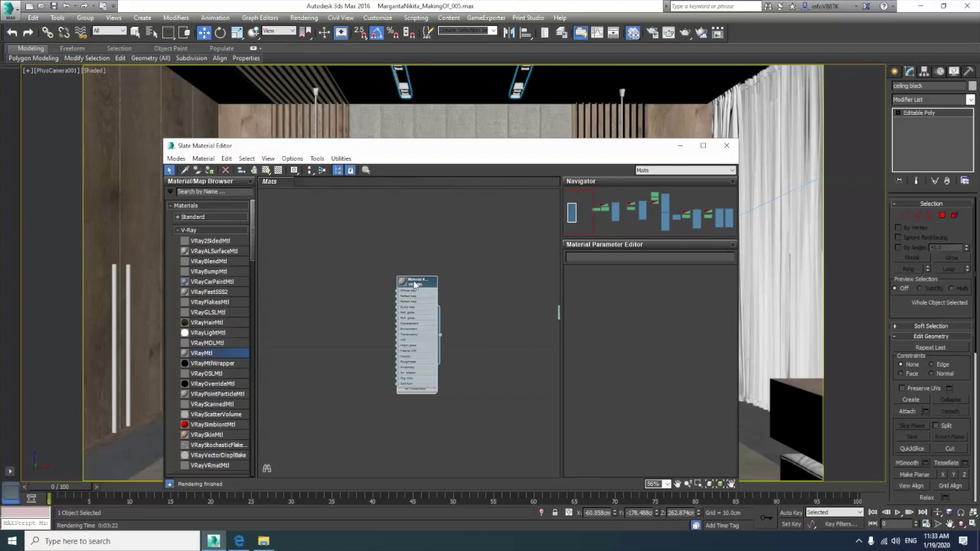
double_click(416, 283)
drag(627, 259, 543, 260)
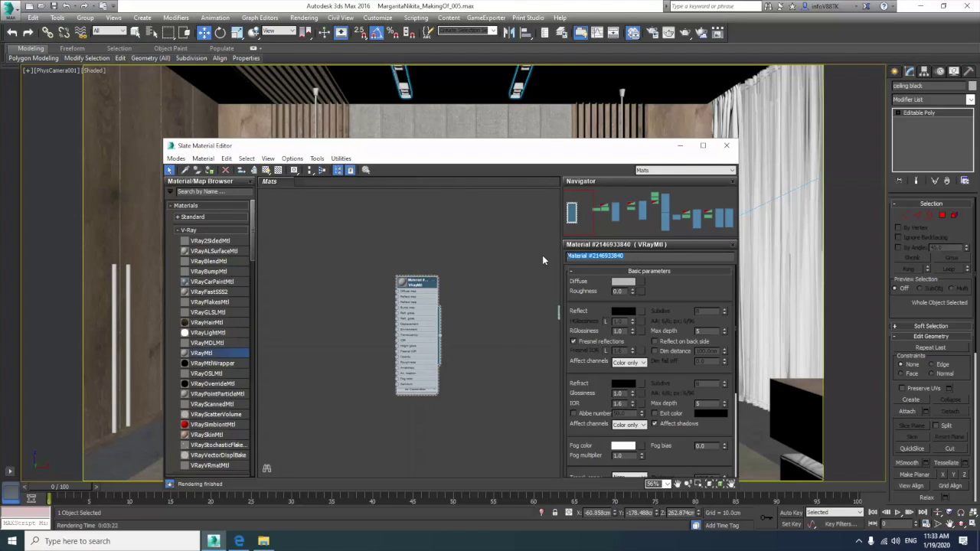
text(pl)
drag(364, 152, 671, 156)
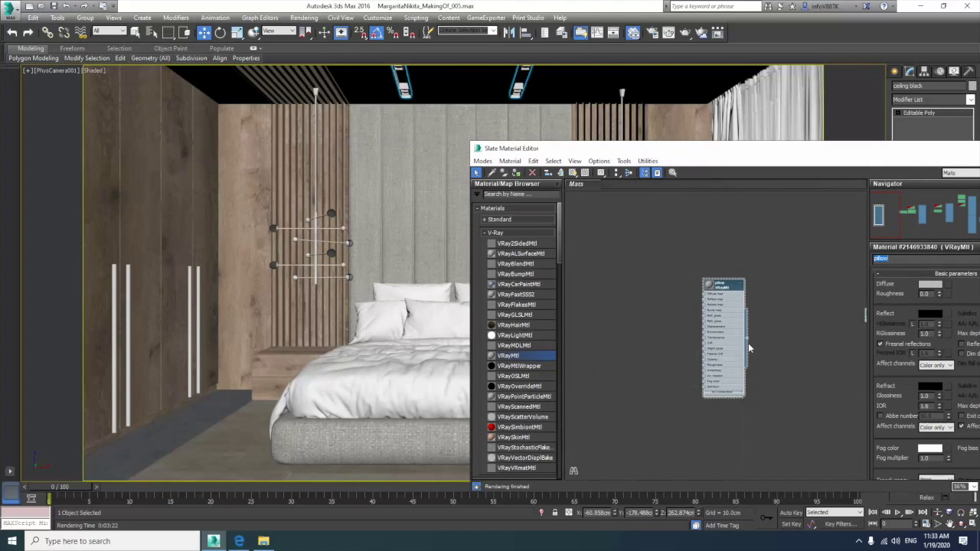
drag(748, 343, 448, 303)
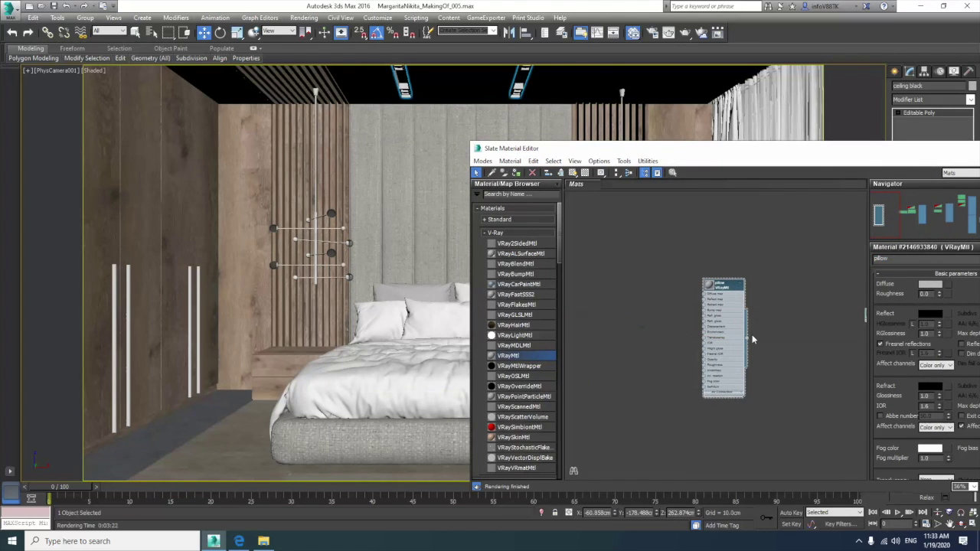
drag(746, 341, 458, 308)
drag(748, 342, 463, 337)
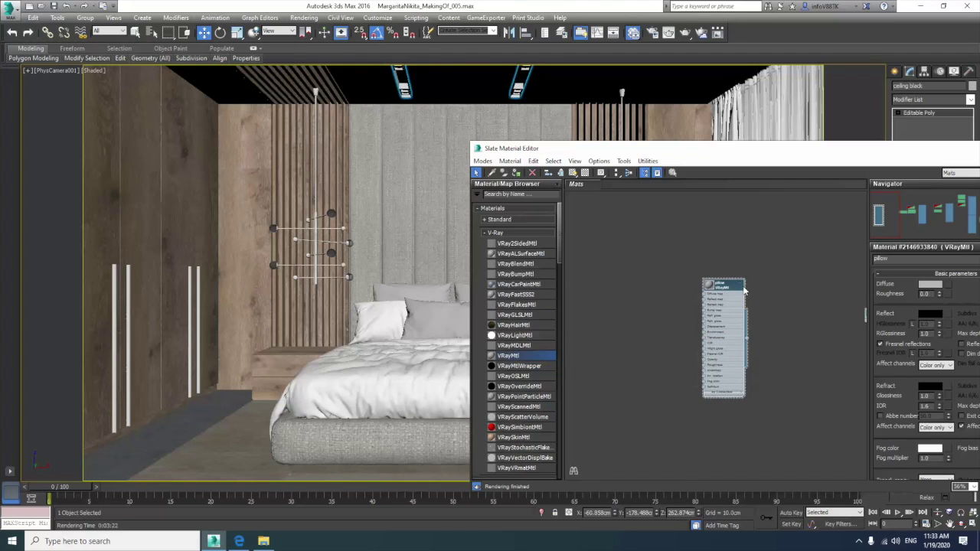
- Load fabric_beige as the pillow's diffuse bitmap and show it in the viewport
click(949, 288)
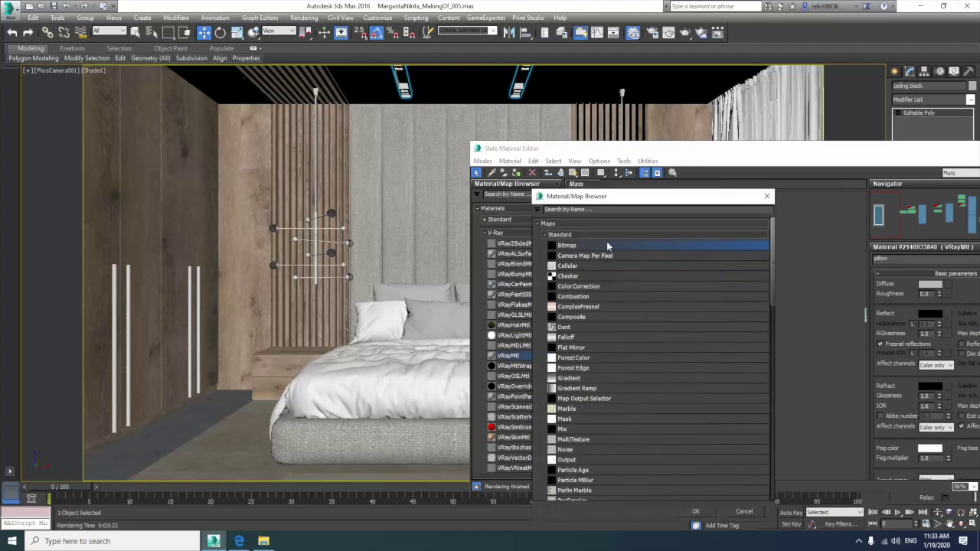
double_click(607, 241)
double_click(144, 84)
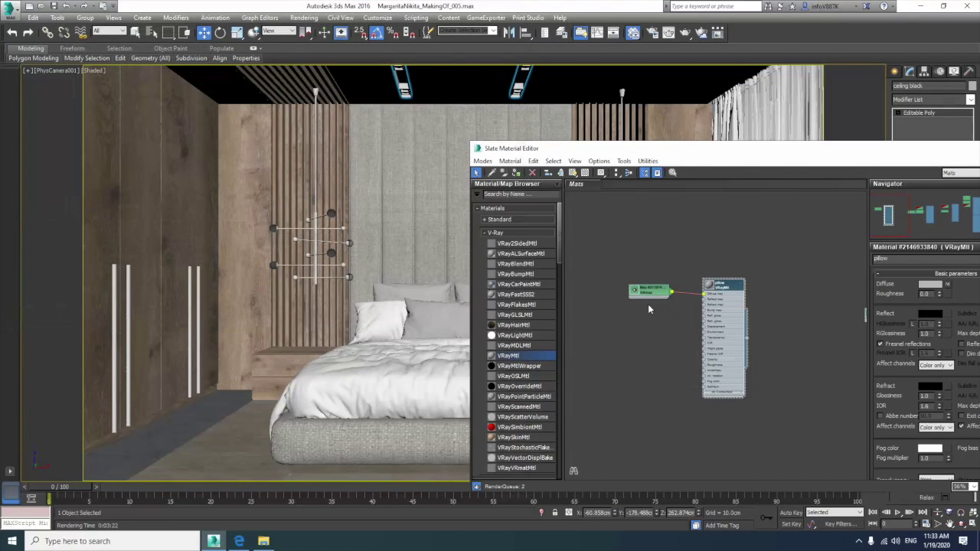
click(572, 172)
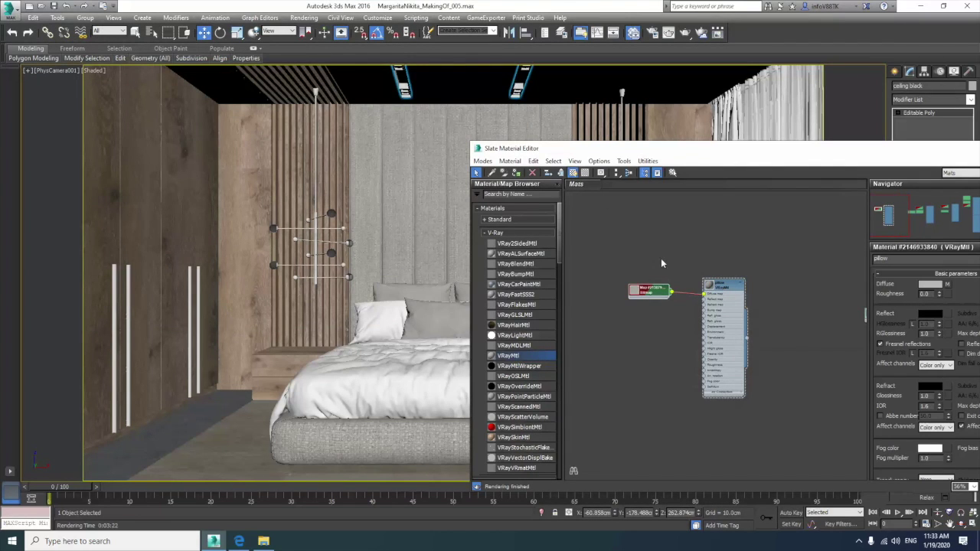
scroll(683, 272, up, 1)
scroll(689, 270, up, 1)
scroll(704, 264, up, 2)
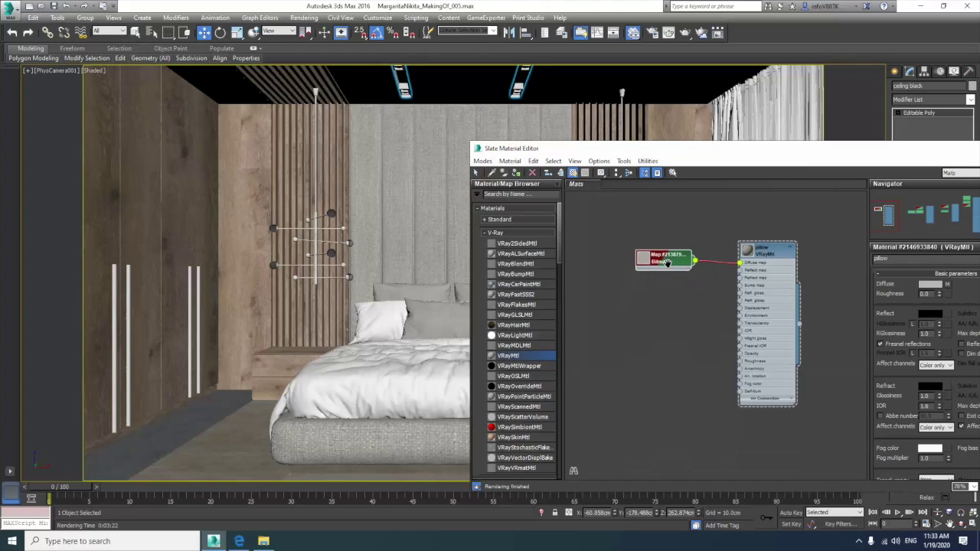
scroll(720, 259, up, 1)
click(735, 239)
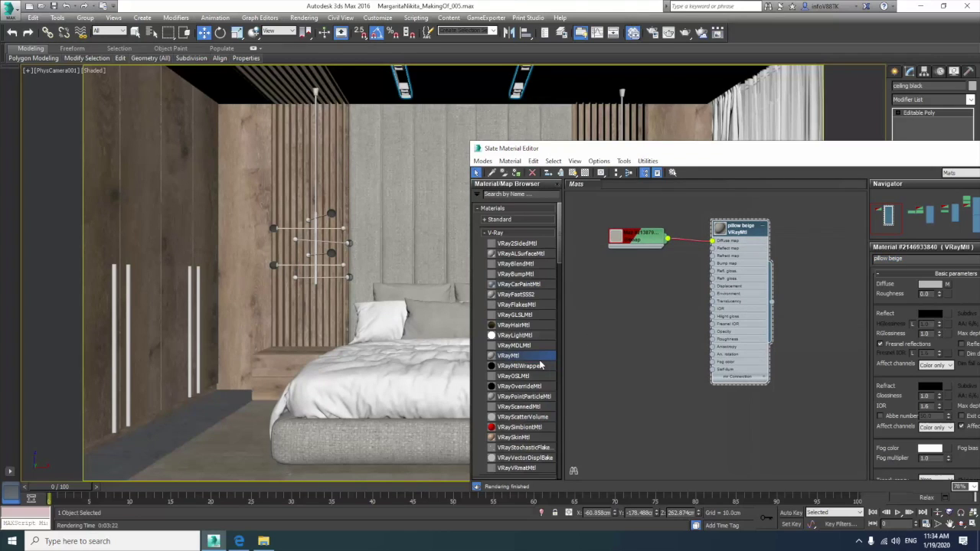
drag(743, 426, 741, 426)
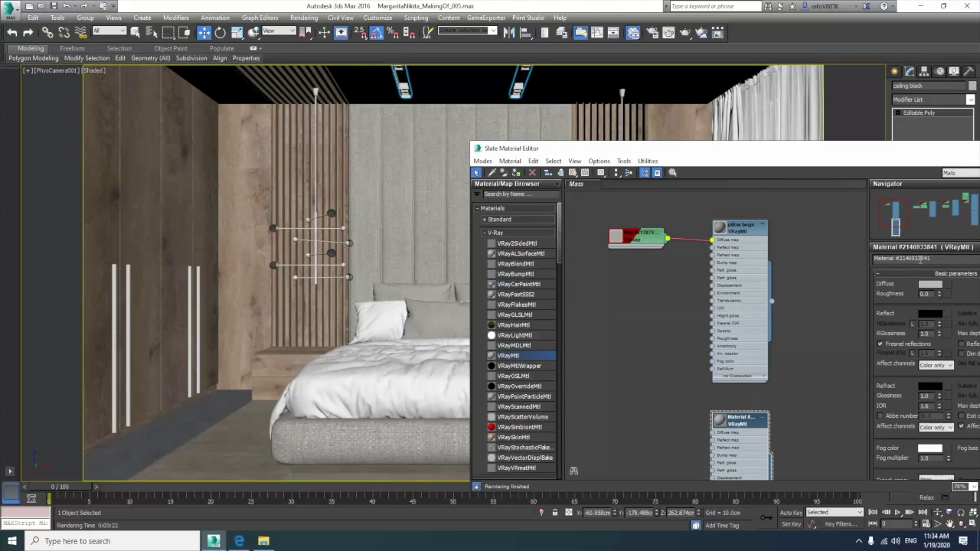
- Rename the new VRayMtl 'dark fabric' and assign it to the bedding objects
double_click(924, 258)
text(dark fabric)
scroll(669, 363, down, 3)
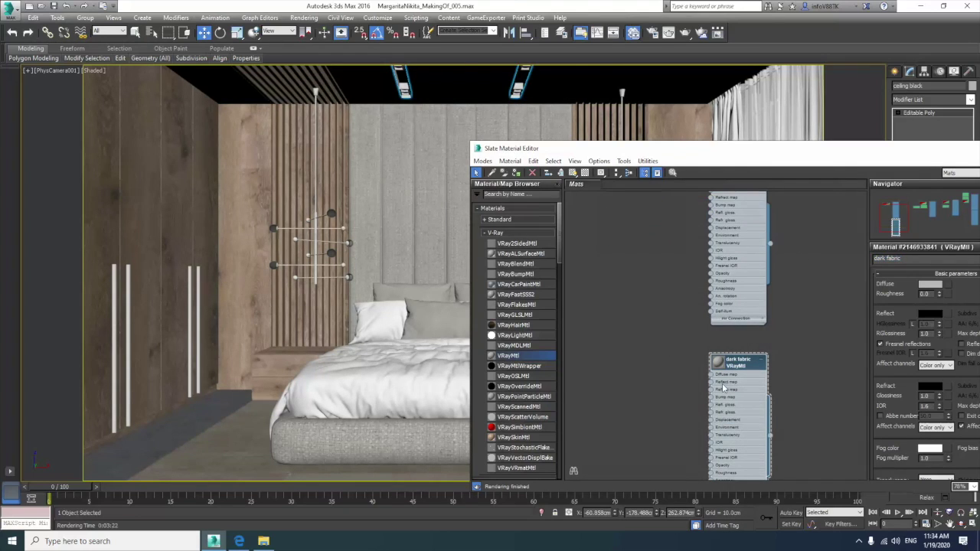
drag(770, 436, 390, 325)
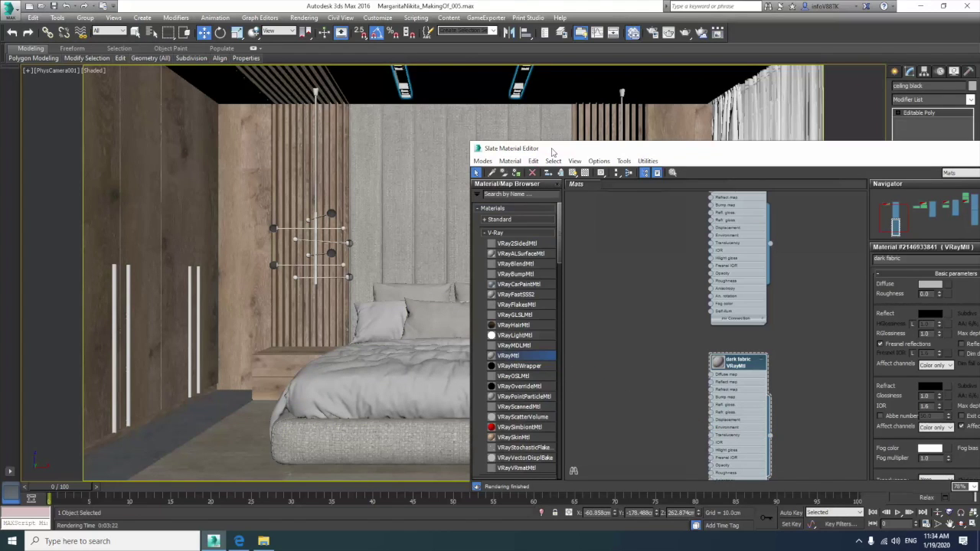
drag(551, 151, 634, 153)
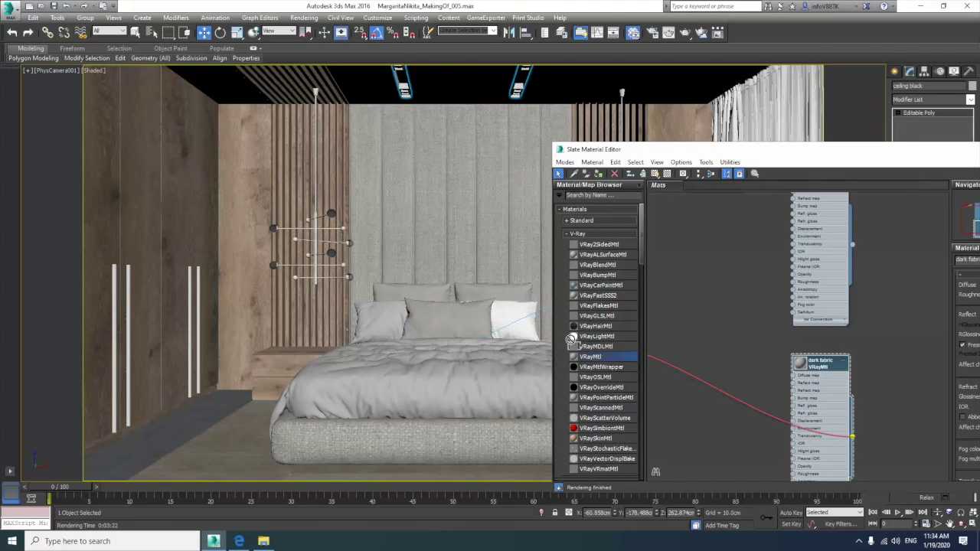
drag(851, 439, 528, 321)
mouse_move(689, 149)
mouse_down()
mouse_move(592, 141)
mouse_move(528, 118)
mouse_up()
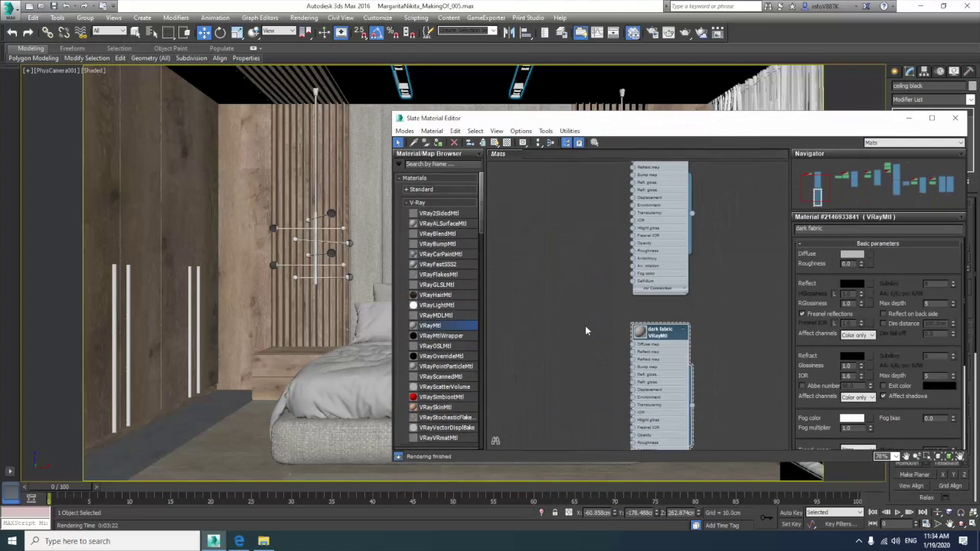
middle_drag(586, 333, 568, 283)
scroll(481, 230, down, 3)
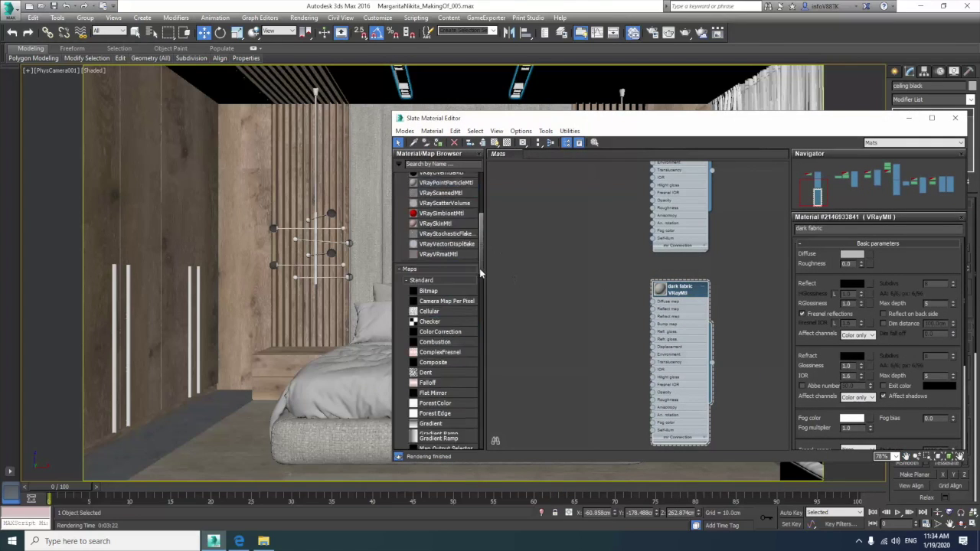
scroll(472, 270, down, 2)
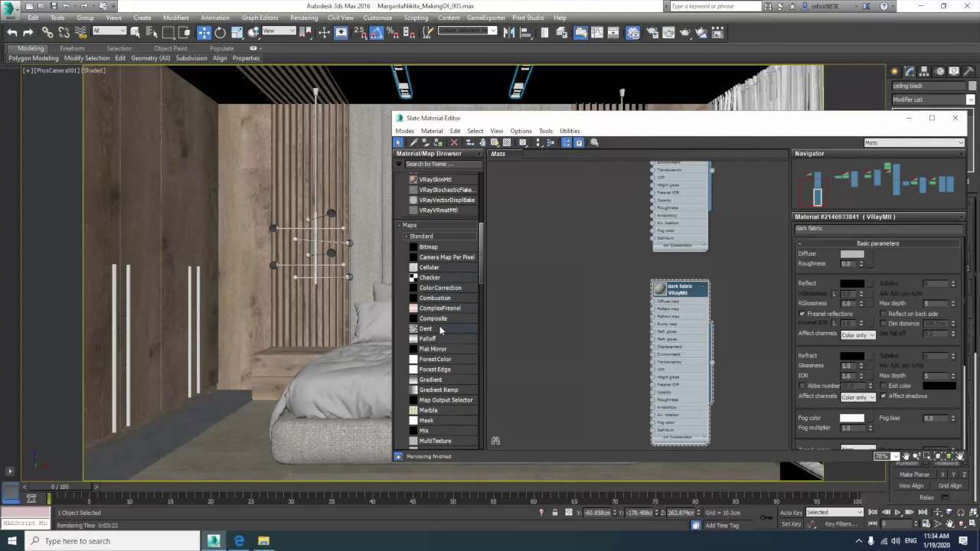
mouse_move(444, 340)
mouse_down()
mouse_move(544, 304)
mouse_move(652, 301)
mouse_up()
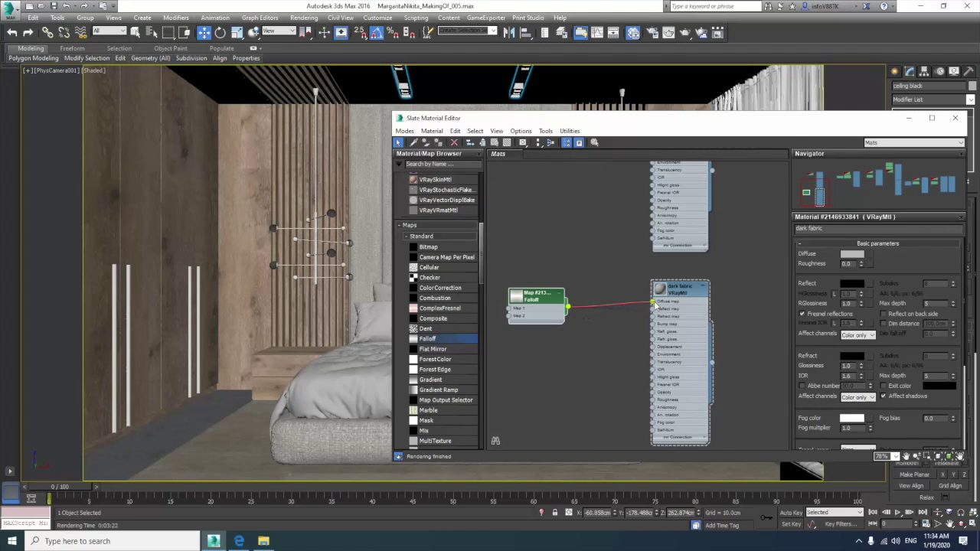
- Feed a Falloff into the dark fabric's diffuse and add a fabric_beige bitmap beside it
drag(539, 301, 596, 293)
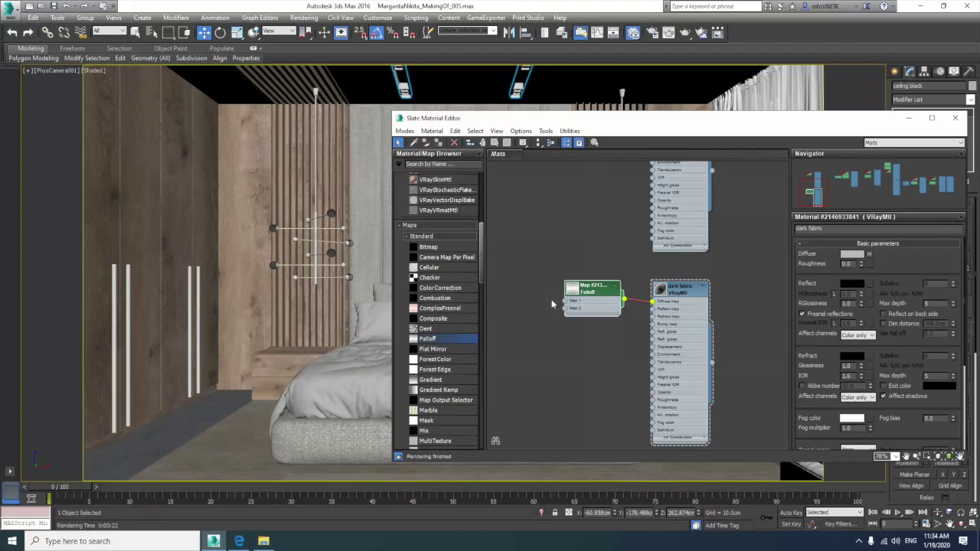
middle_drag(551, 292, 568, 291)
drag(428, 247, 534, 309)
click(145, 83)
click(503, 203)
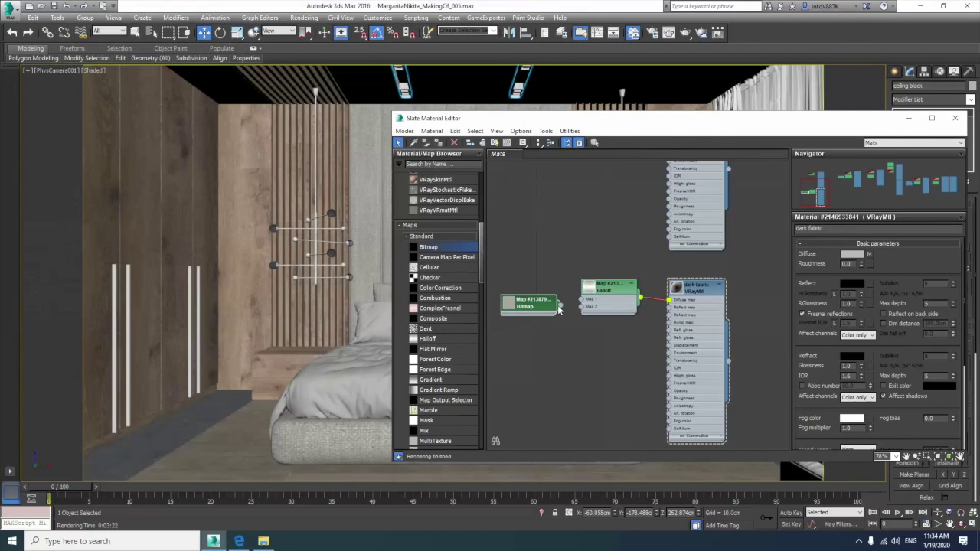
mouse_move(499, 297)
mouse_down()
mouse_move(490, 304)
mouse_move(505, 244)
mouse_up()
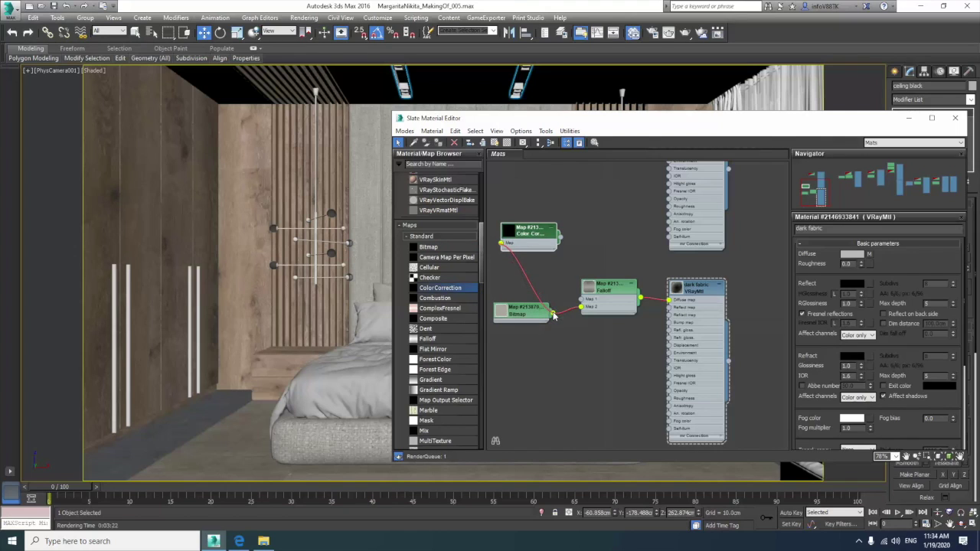
- Plug a Color Correction into Falloff Map 1 with advanced RGB gamma 0.26
drag(582, 303, 580, 299)
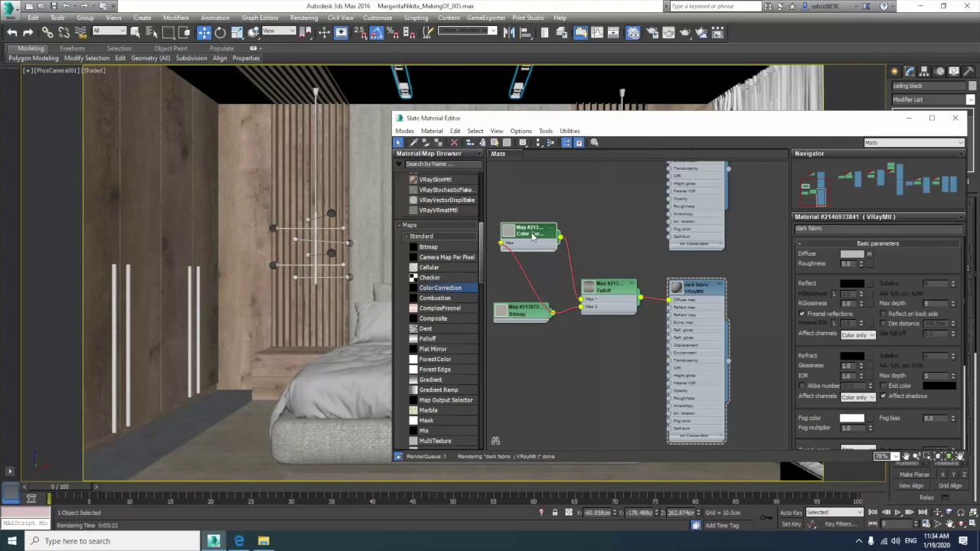
double_click(529, 233)
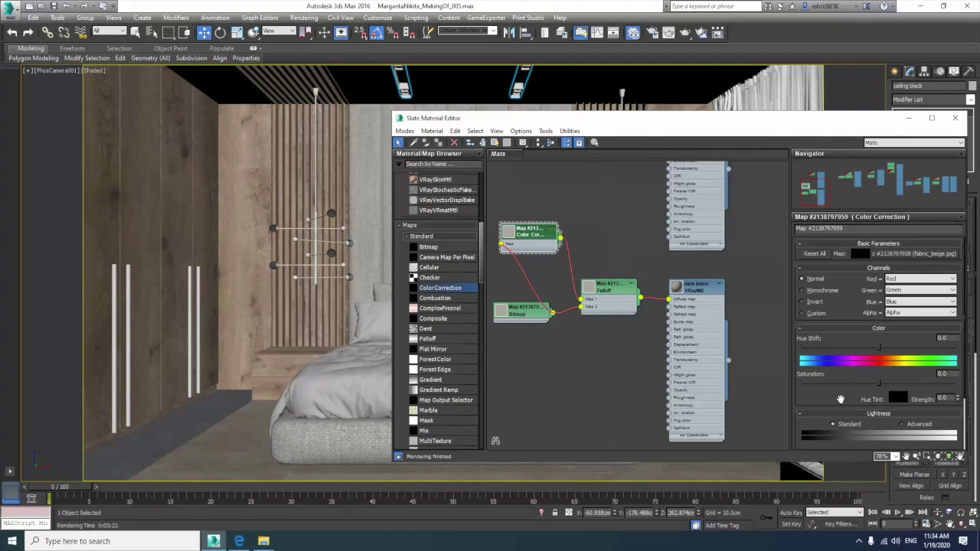
scroll(841, 402, down, 2)
click(903, 356)
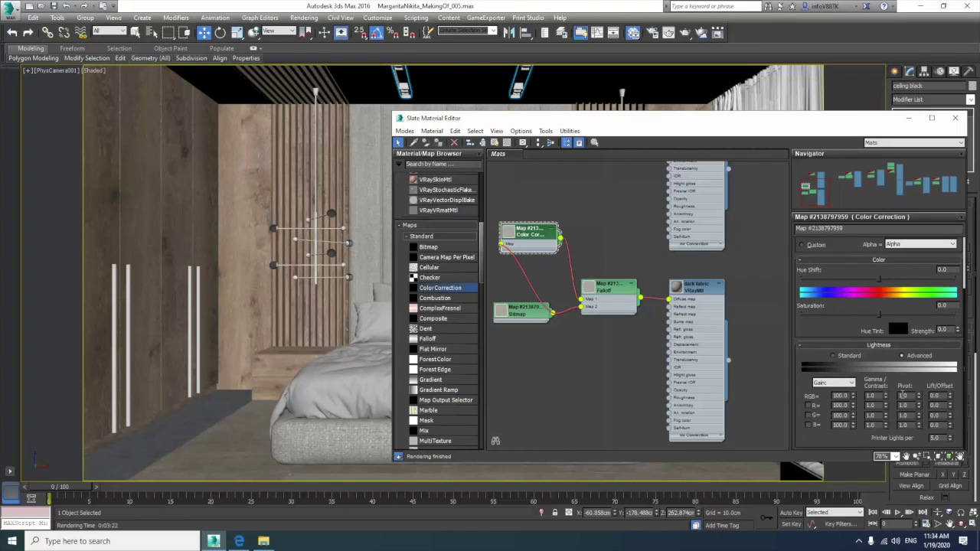
double_click(873, 395)
text(26)
key(Return)
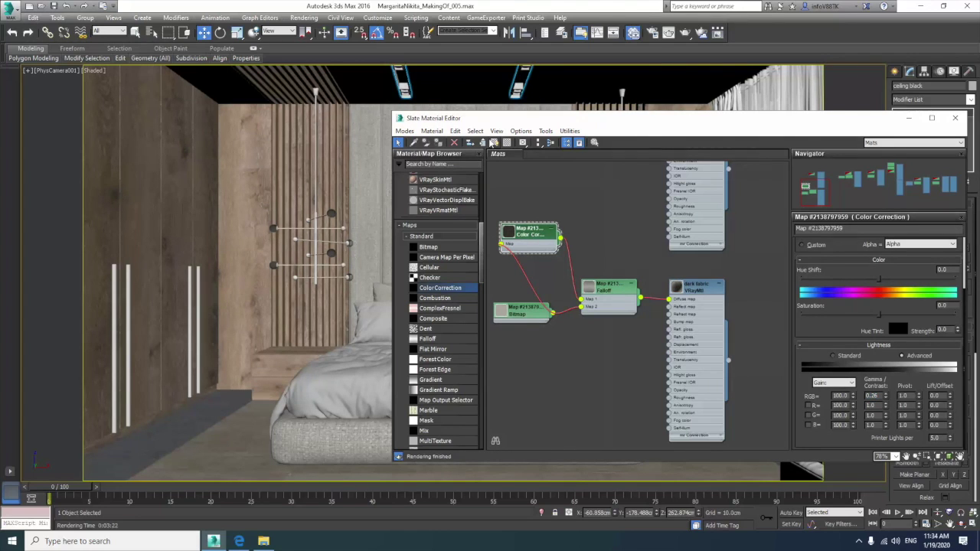
mouse_move(541, 121)
mouse_down()
mouse_move(426, 145)
mouse_move(383, 132)
mouse_up()
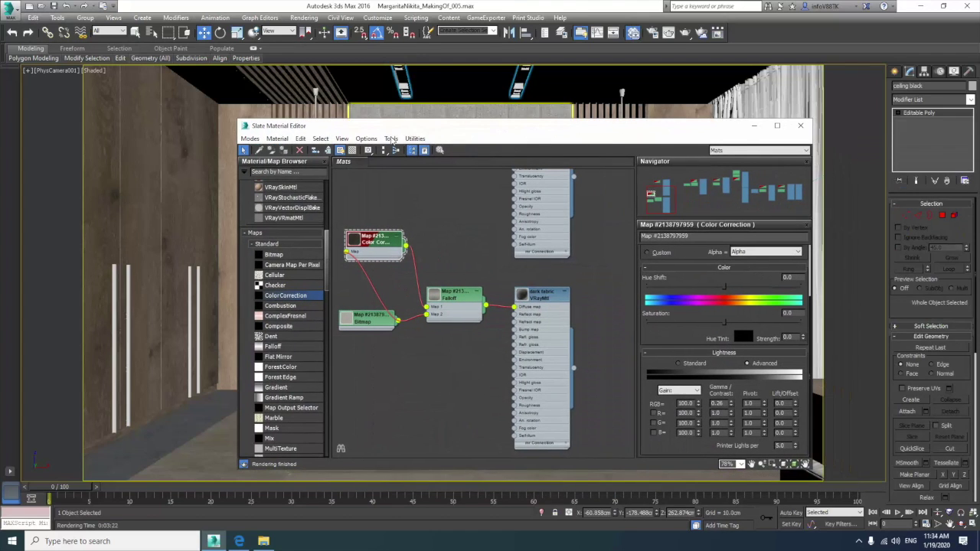
double_click(526, 297)
scroll(539, 299, up, 3)
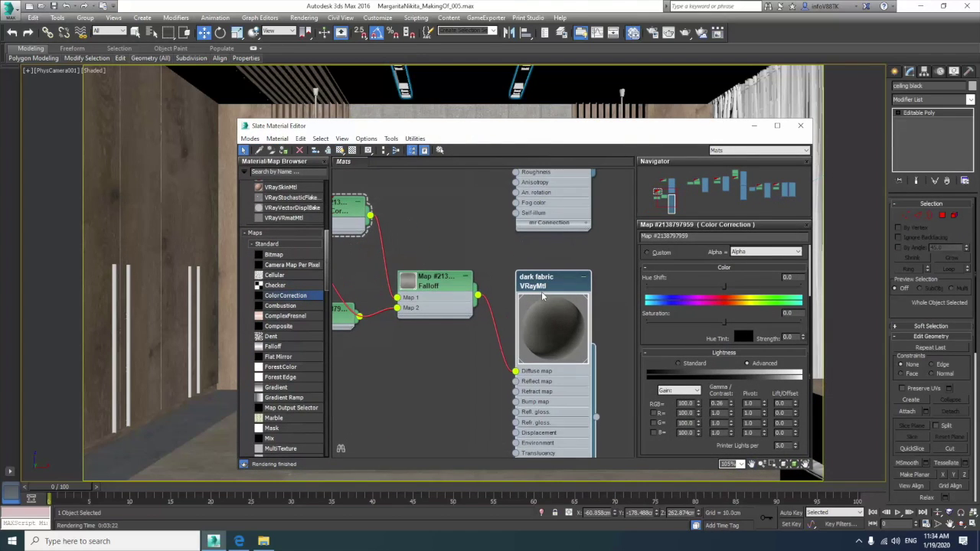
click(800, 126)
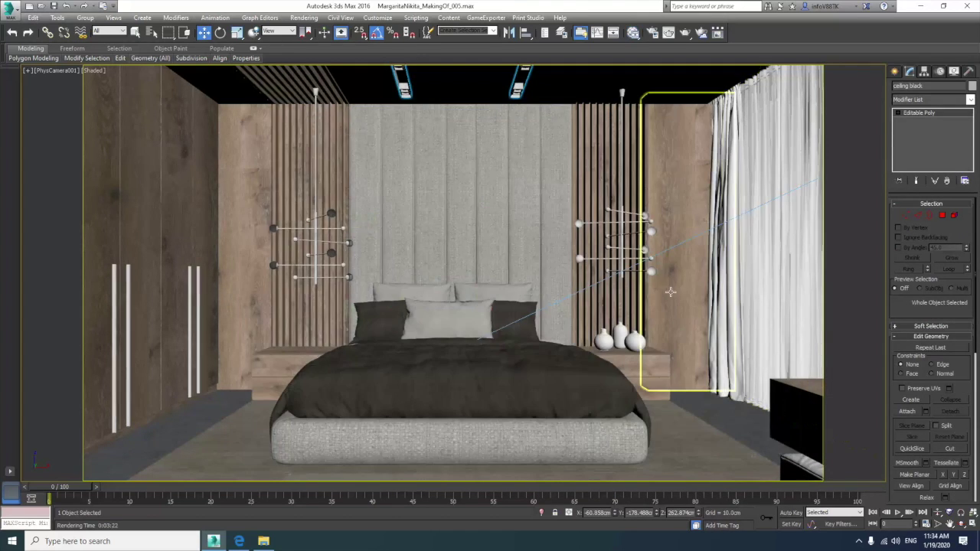
click(685, 33)
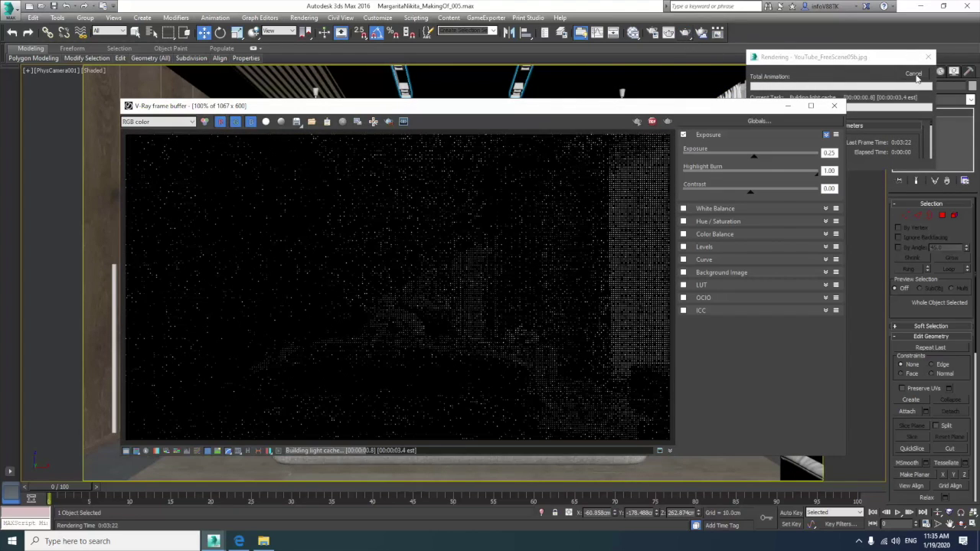
click(914, 76)
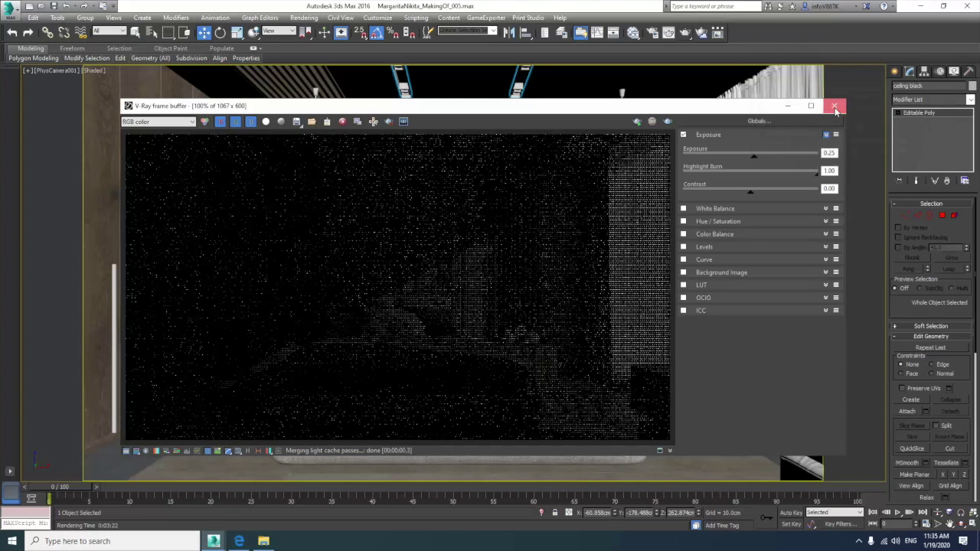
click(834, 106)
key(m)
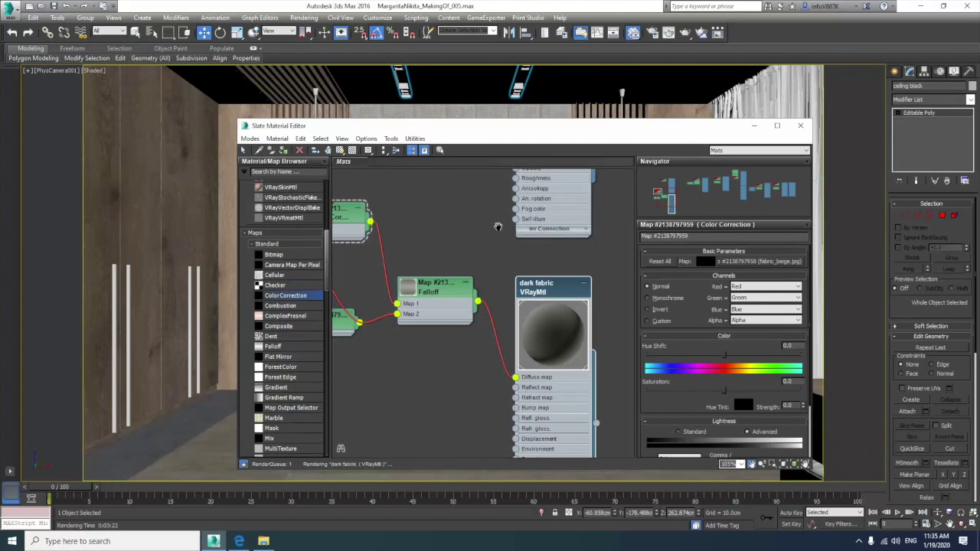
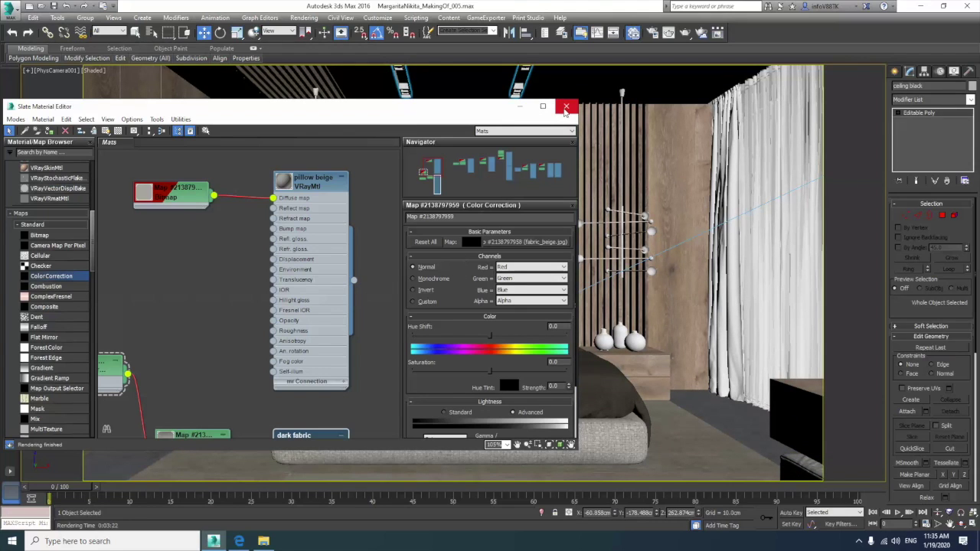
- Assign the dark VRayMtl material to the vertical slatted panel
middle_drag(387, 293, 323, 177)
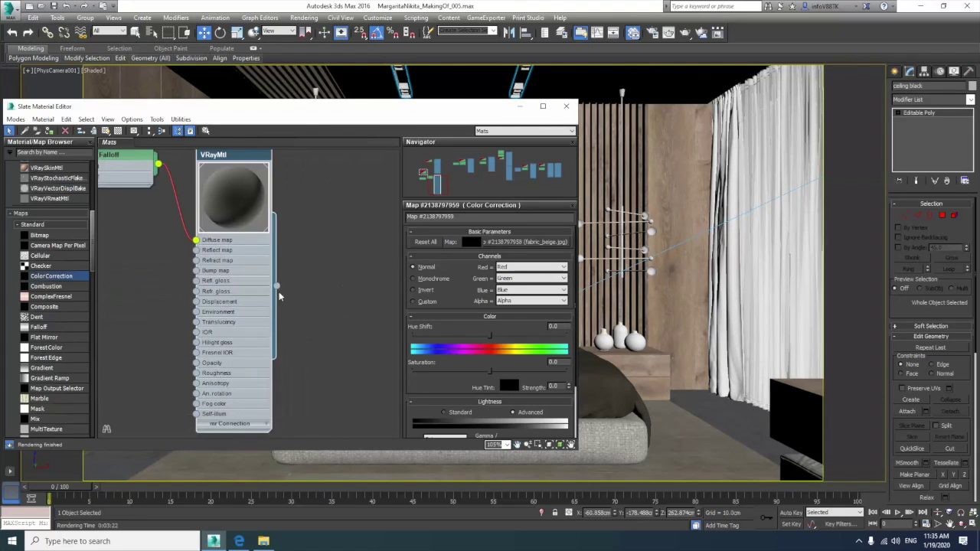
mouse_move(385, 265)
mouse_down()
mouse_move(699, 188)
mouse_move(612, 191)
mouse_up()
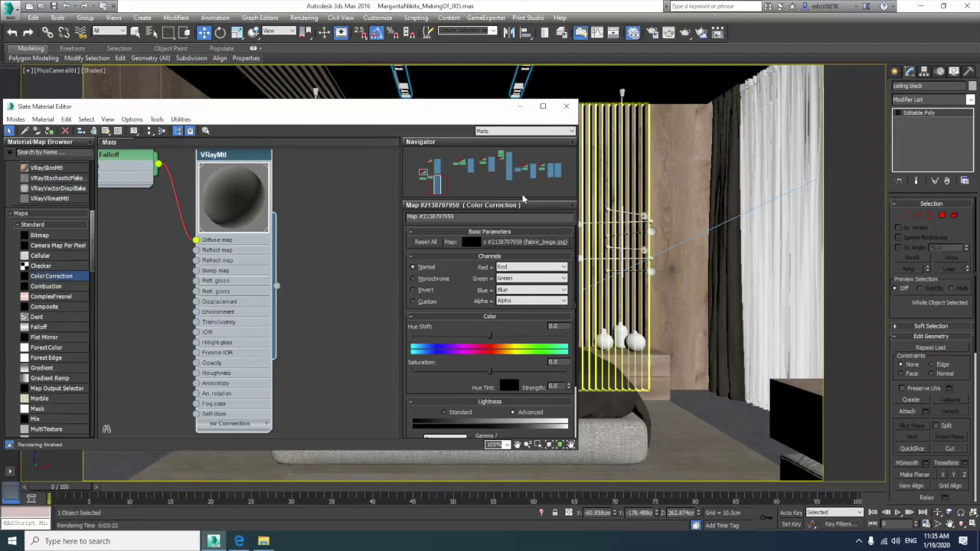
click(566, 105)
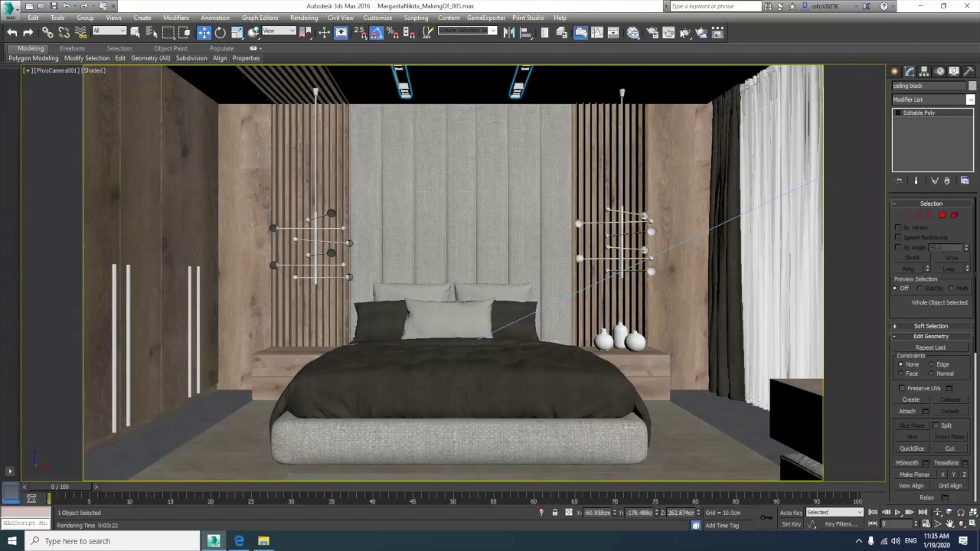
- Render a test image of the bedroom and close the frame buffer
click(686, 33)
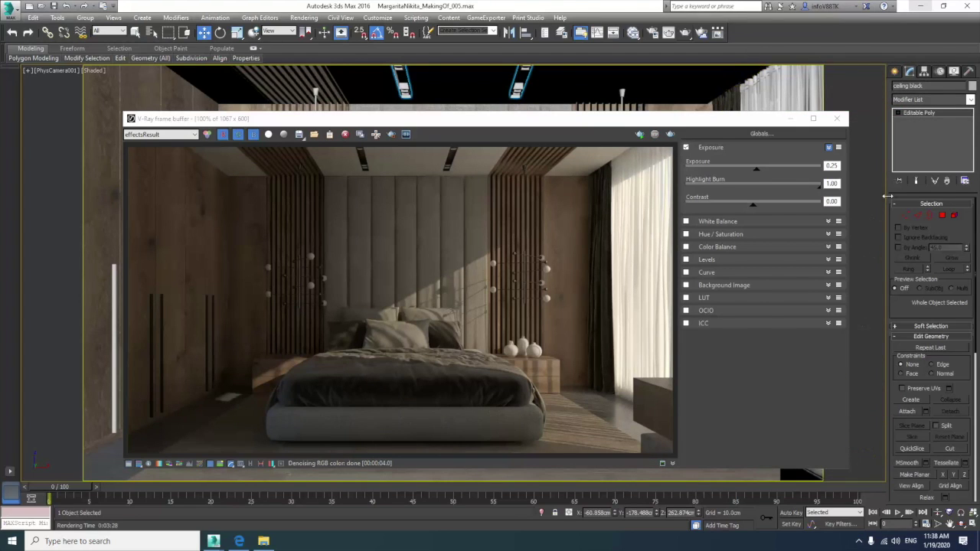
click(837, 118)
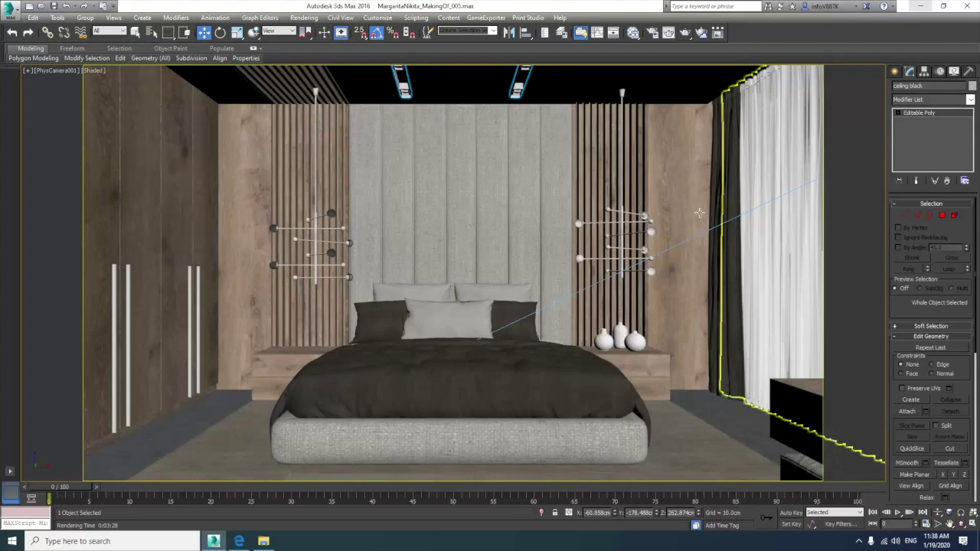
click(654, 229)
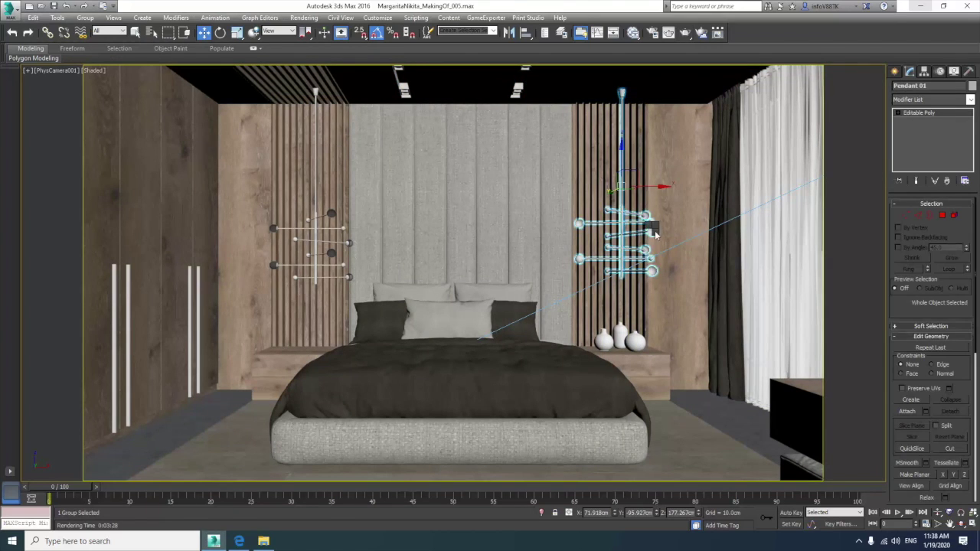
- Isolate the right pendant chandelier and switch to the four-view layout with Top active
right_click(653, 228)
click(679, 143)
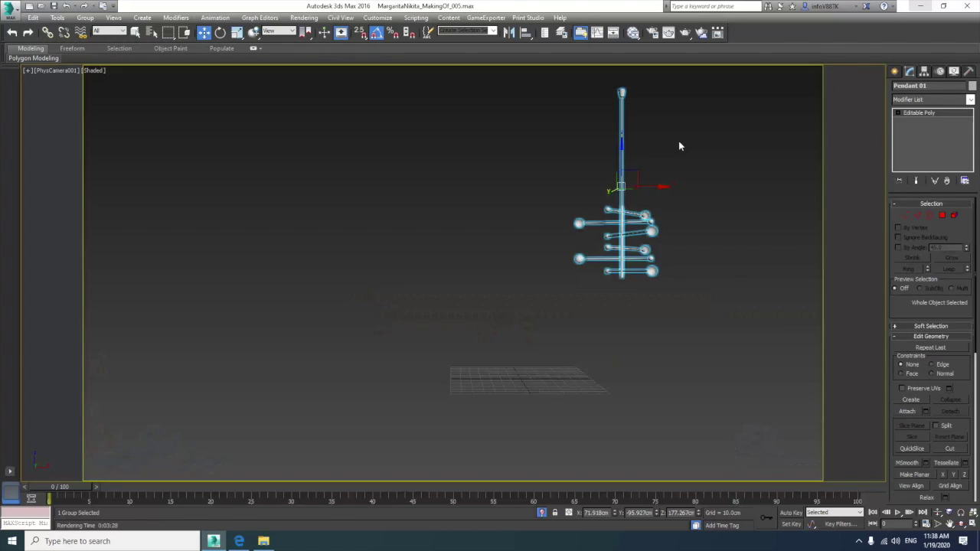
click(701, 194)
key(alt+w)
click(342, 263)
- Create a Sphere-type VRayLight at a bulb centre in the Top view
click(893, 72)
click(921, 87)
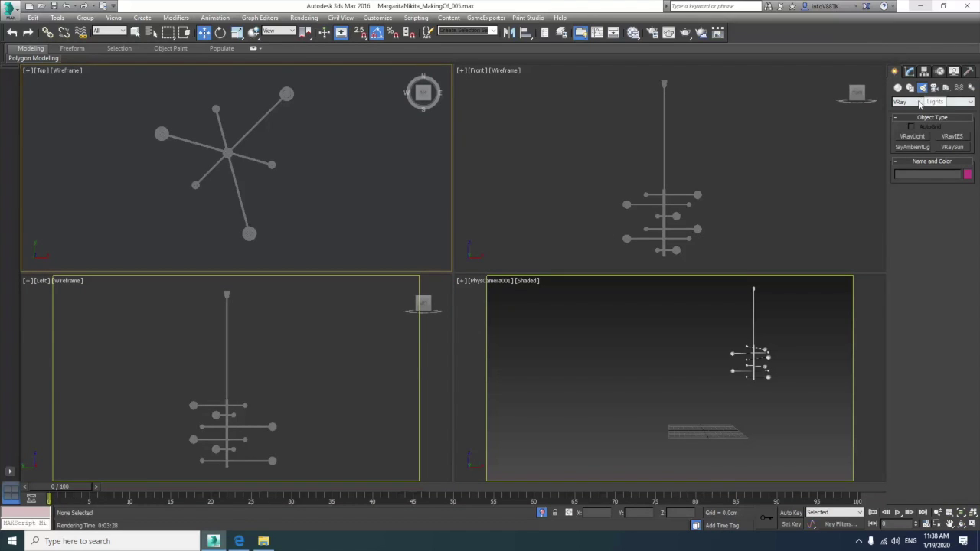
click(923, 137)
click(949, 200)
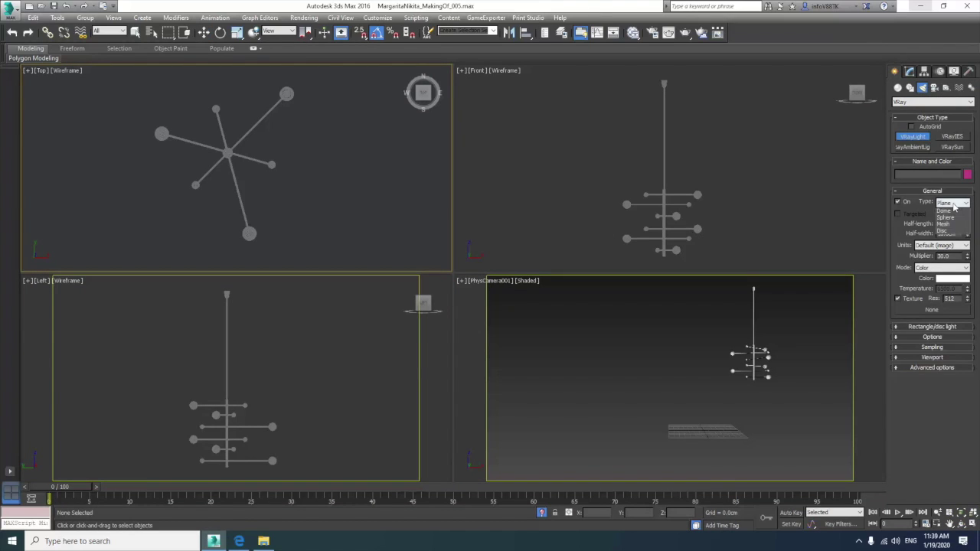
click(941, 226)
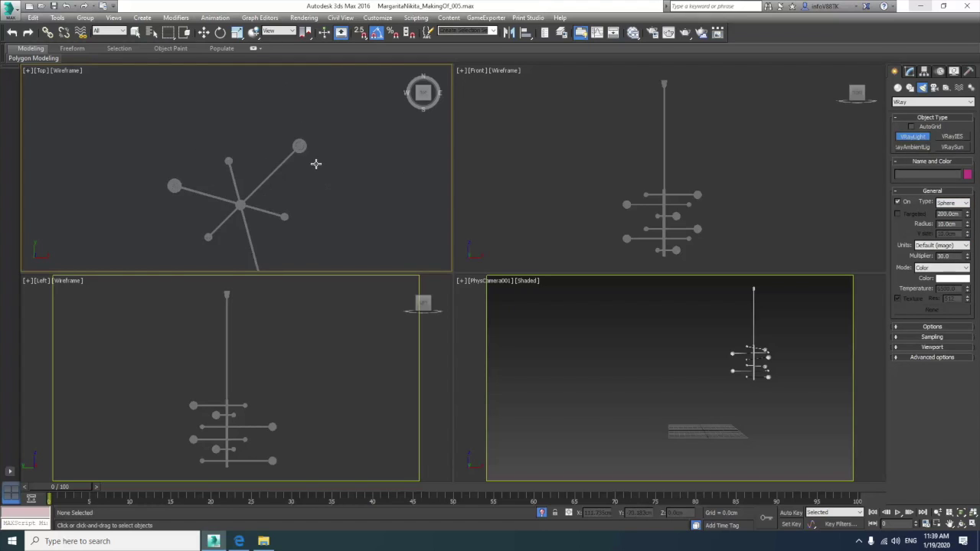
scroll(315, 161, up, 5)
drag(236, 150, 268, 153)
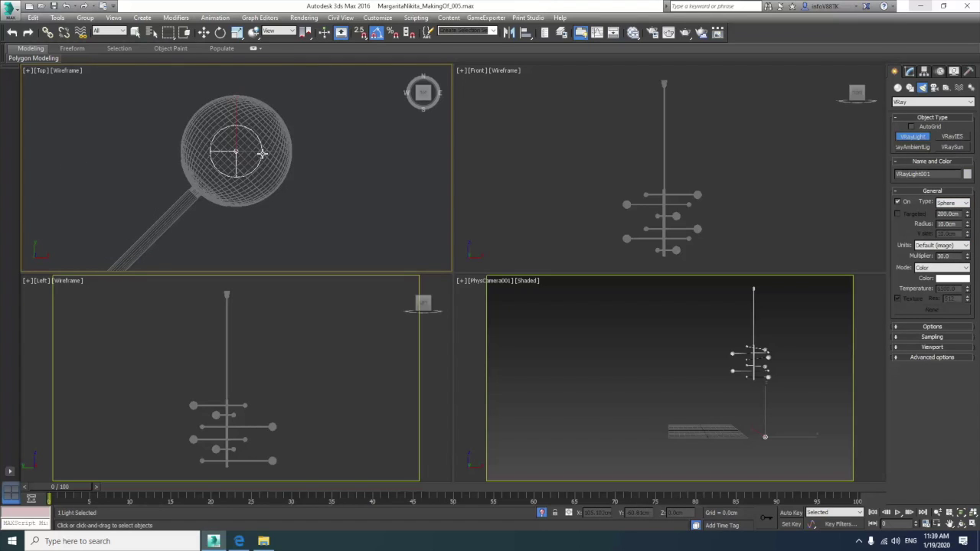
- Move the sphere light up into the globe bulb in the Front view
click(203, 32)
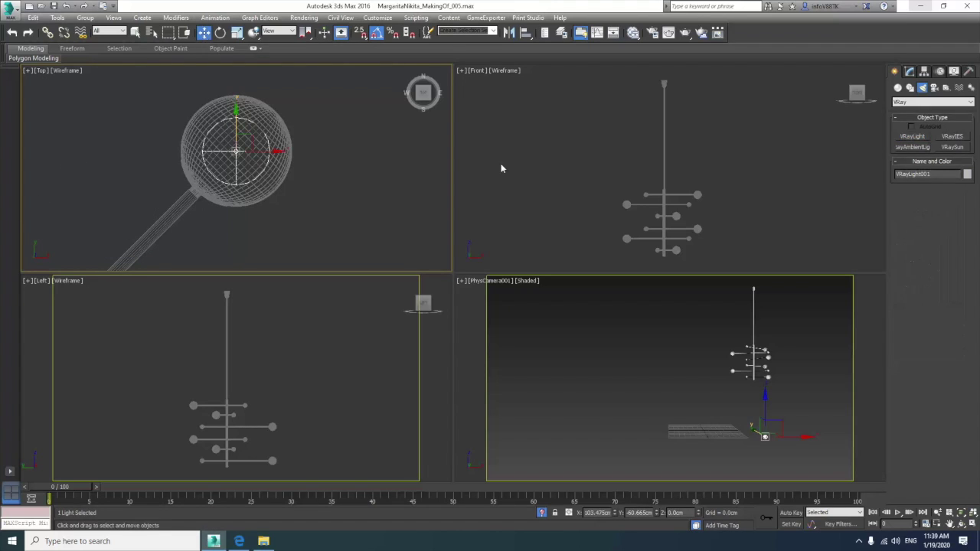
scroll(649, 163, down, 5)
drag(649, 163, 648, 156)
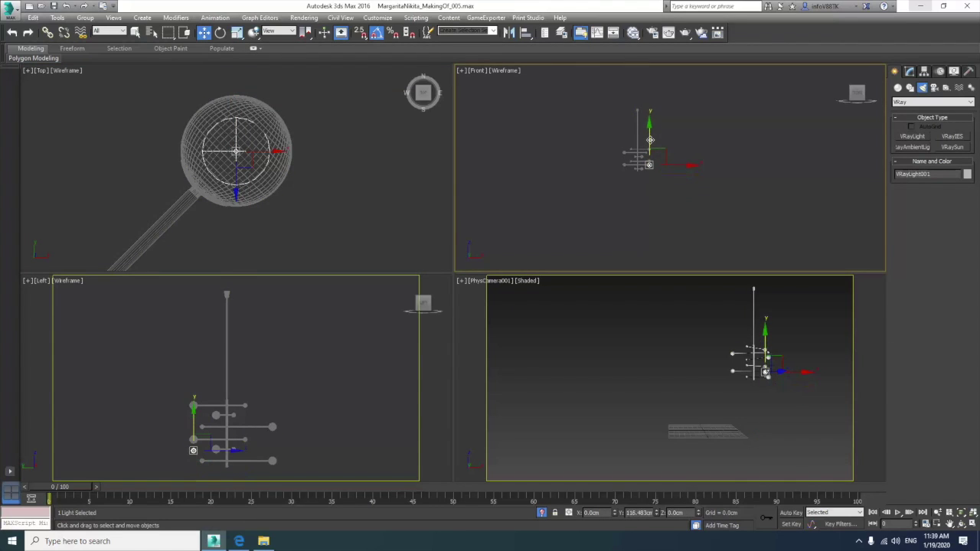
scroll(646, 179, up, 5)
drag(641, 207, 642, 196)
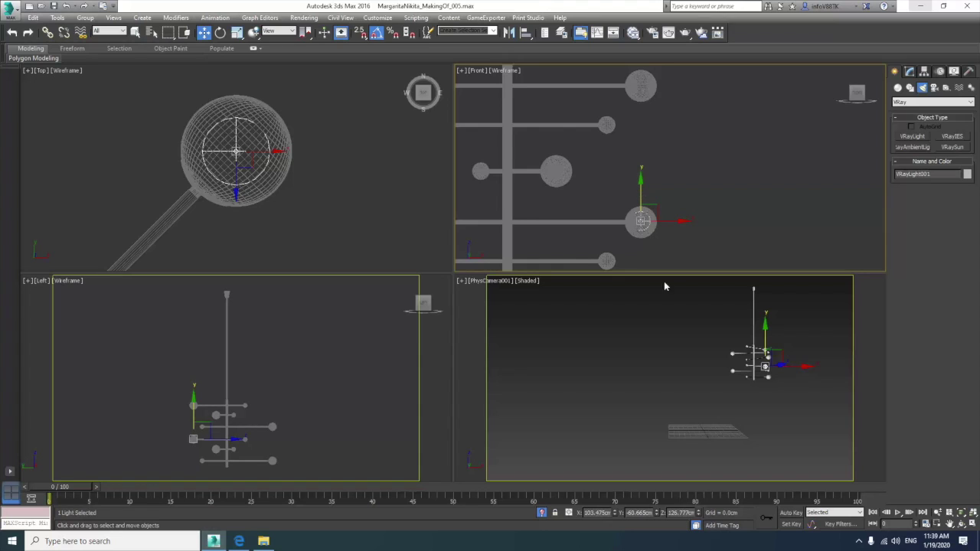
- Frame the new light in the Left view and a free Perspective view
middle_click(400, 354)
key(z)
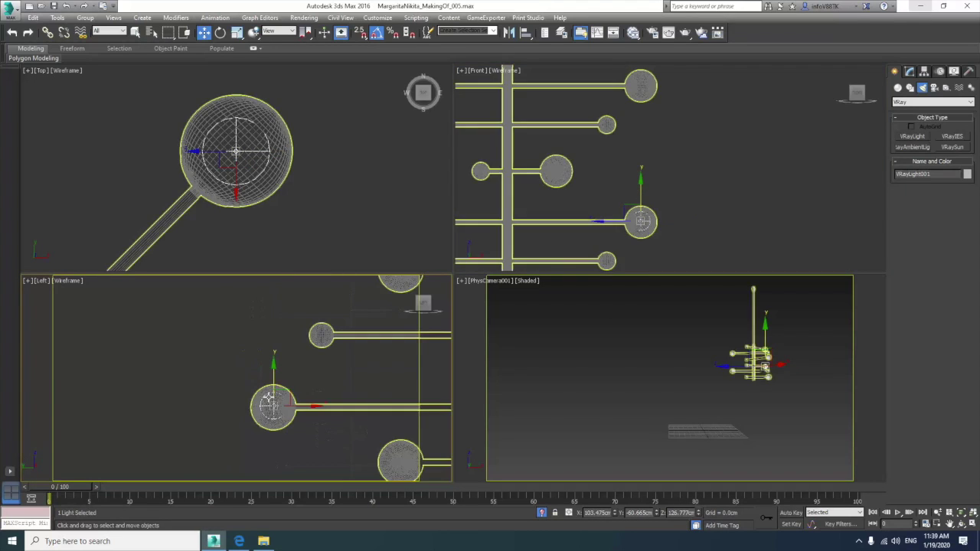
scroll(270, 388, down, 2)
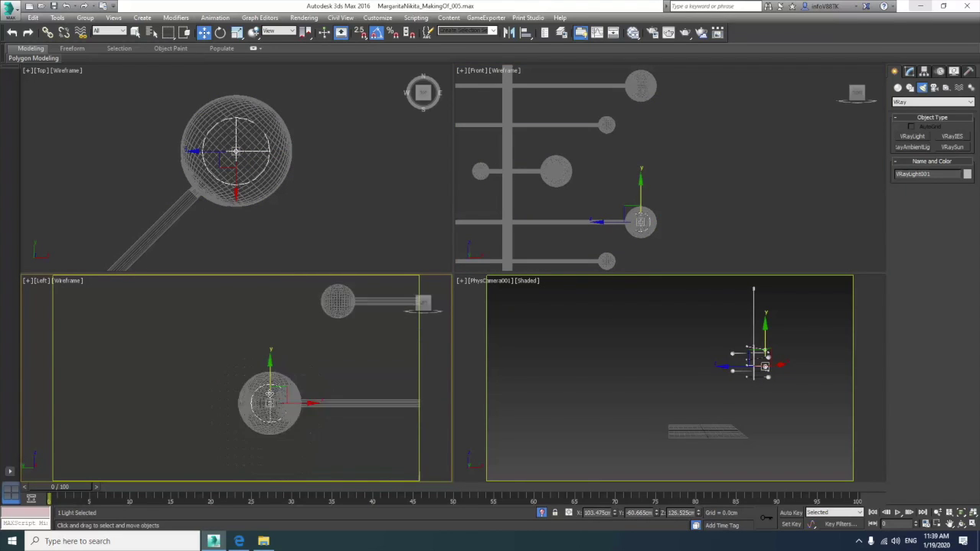
scroll(270, 392, down, 3)
middle_click(480, 302)
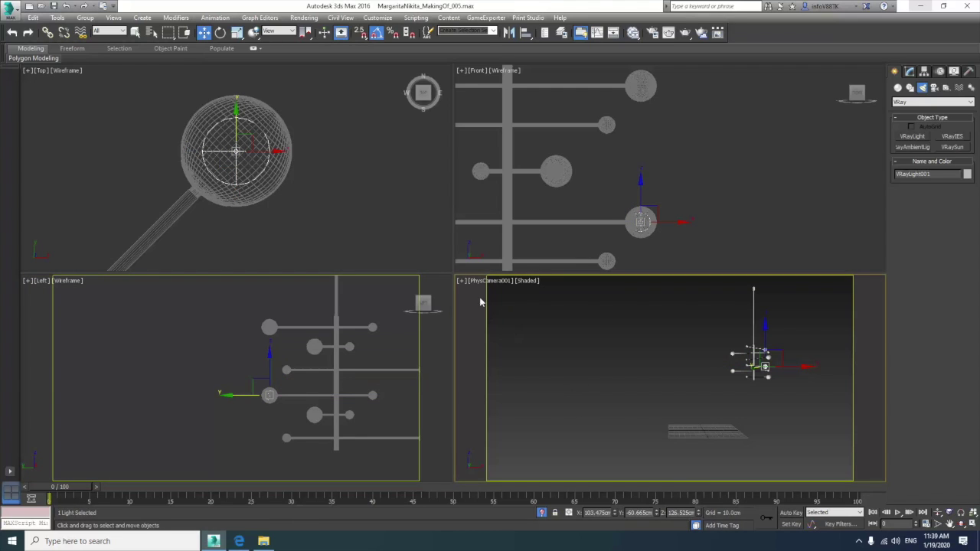
click(486, 281)
click(521, 318)
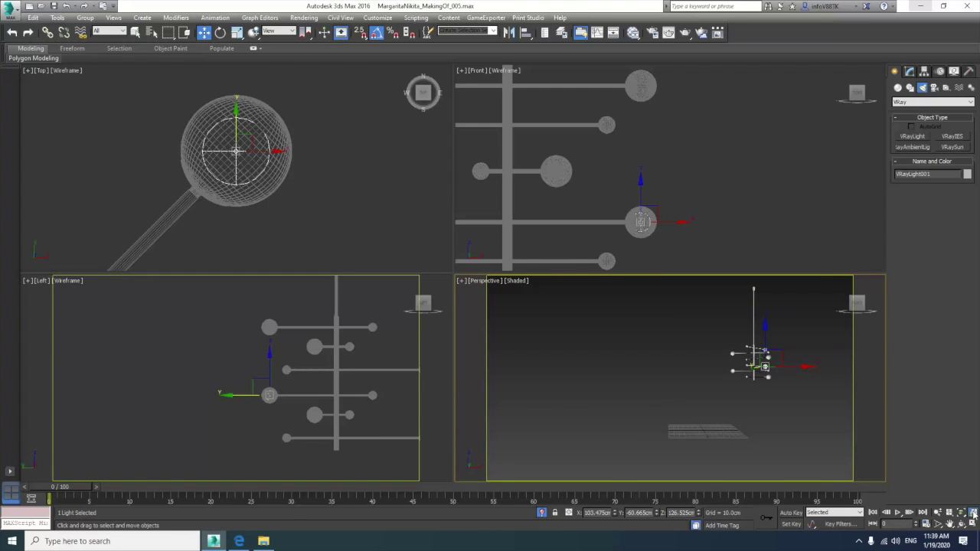
key(z)
click(909, 70)
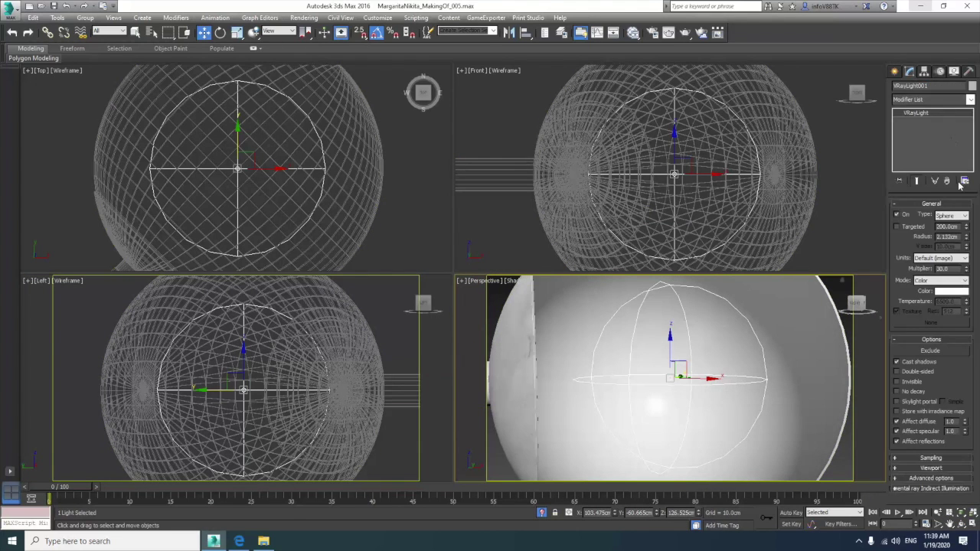
- Set the sphere light's colour mode to Temperature at 3000 K
click(941, 281)
click(936, 300)
text(3000)
key(Return)
text(6)
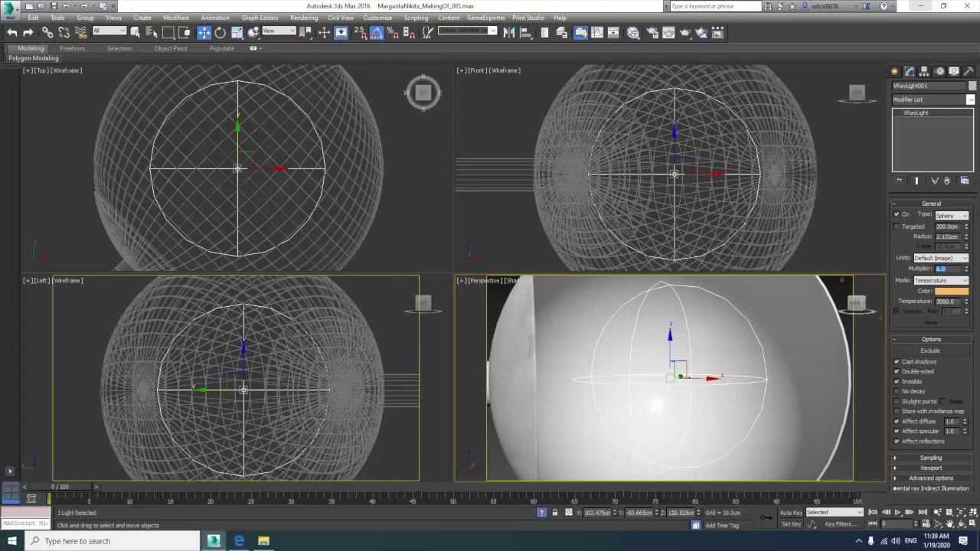
- Shift-drag the sphere light upward to clone it toward another bulb
scroll(282, 217, down, 4)
scroll(282, 218, down, 2)
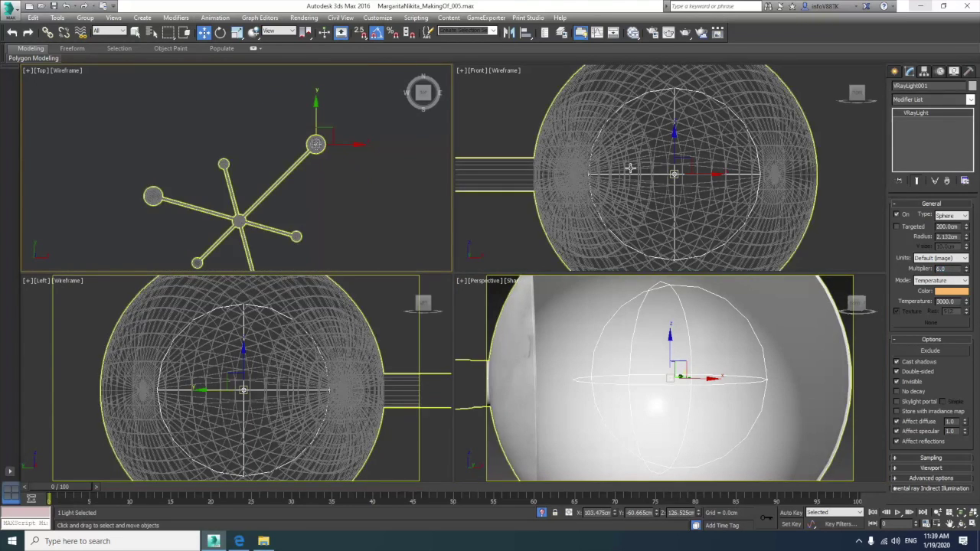
scroll(626, 205, down, 3)
scroll(626, 204, down, 3)
shift+drag(626, 205, 631, 97)
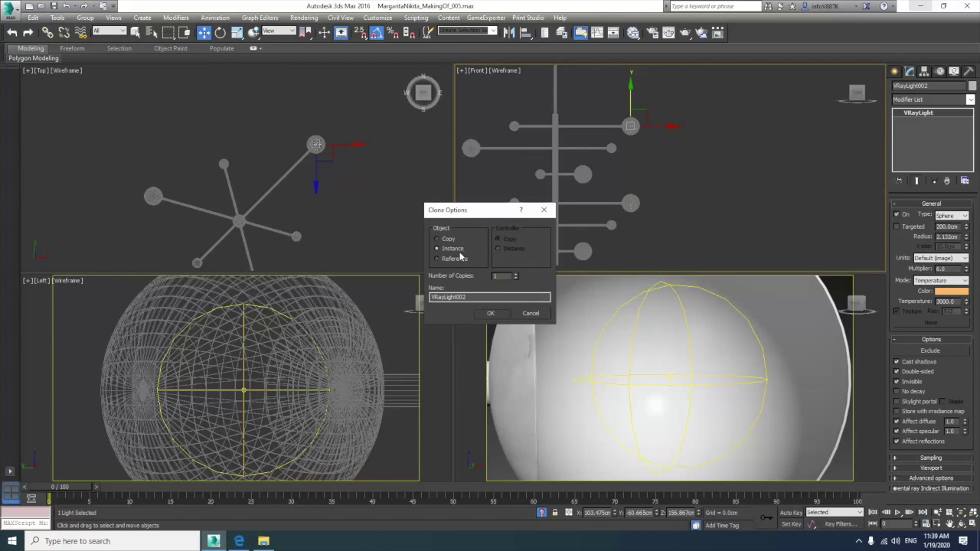
- Confirm the first light instance and clone another onto the left bulb
click(488, 313)
scroll(368, 190, up, 1)
scroll(334, 182, up, 2)
shift+drag(350, 153, 133, 211)
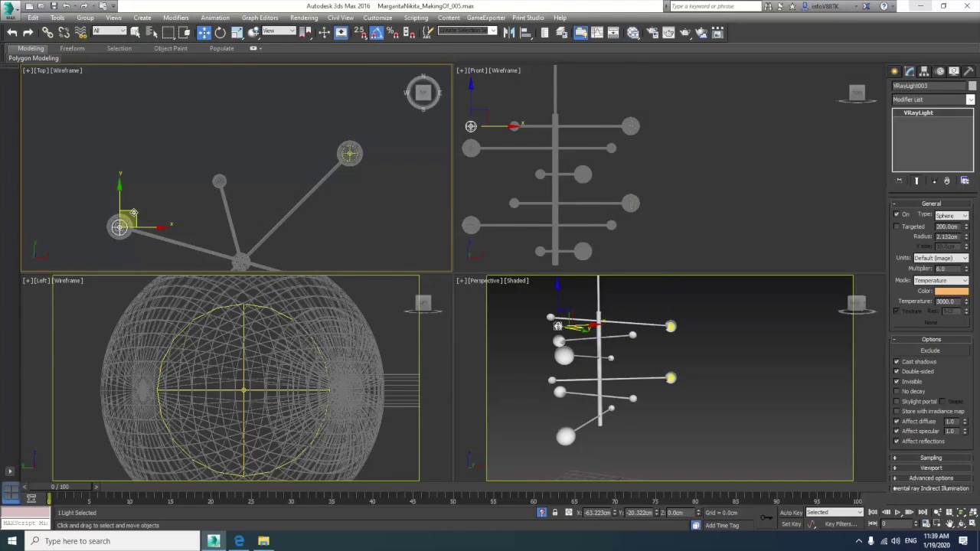
shift+drag(132, 211, 119, 226)
- Confirm the instanced copy and lower it onto the left bulb
click(490, 314)
scroll(463, 117, up, 2)
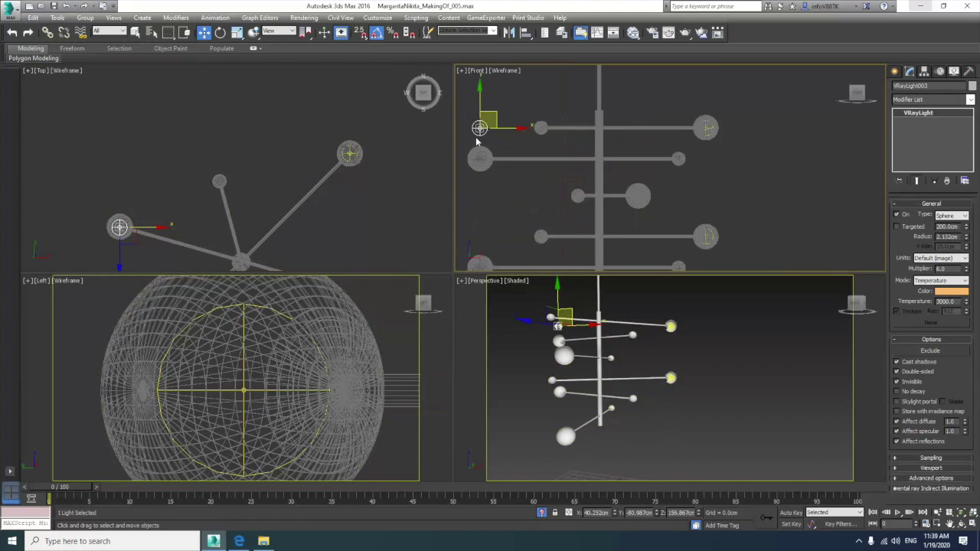
scroll(464, 117, up, 3)
drag(483, 121, 484, 157)
scroll(484, 157, down, 3)
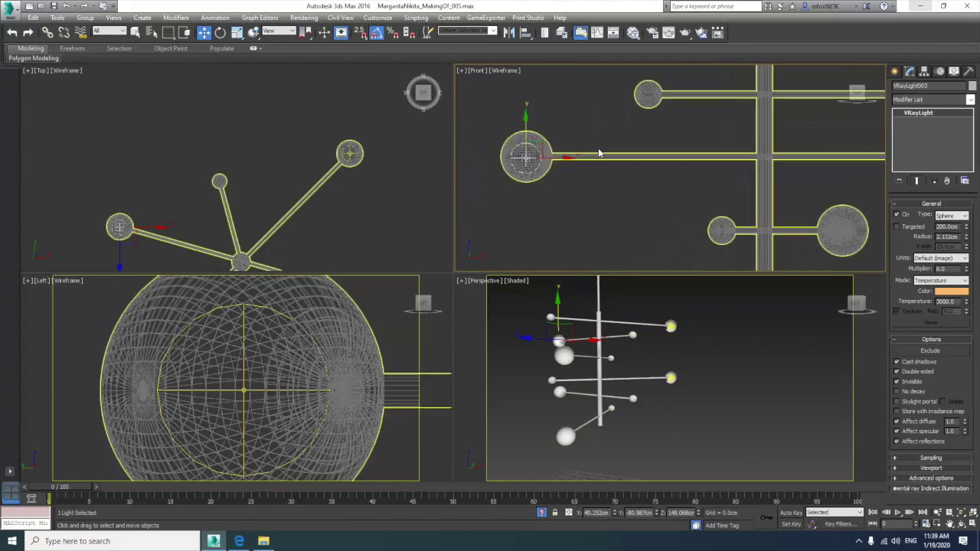
scroll(525, 158, down, 3)
- Confirm another copy and move it onto a lower bulb
click(577, 227)
shift+drag(576, 194, 577, 184)
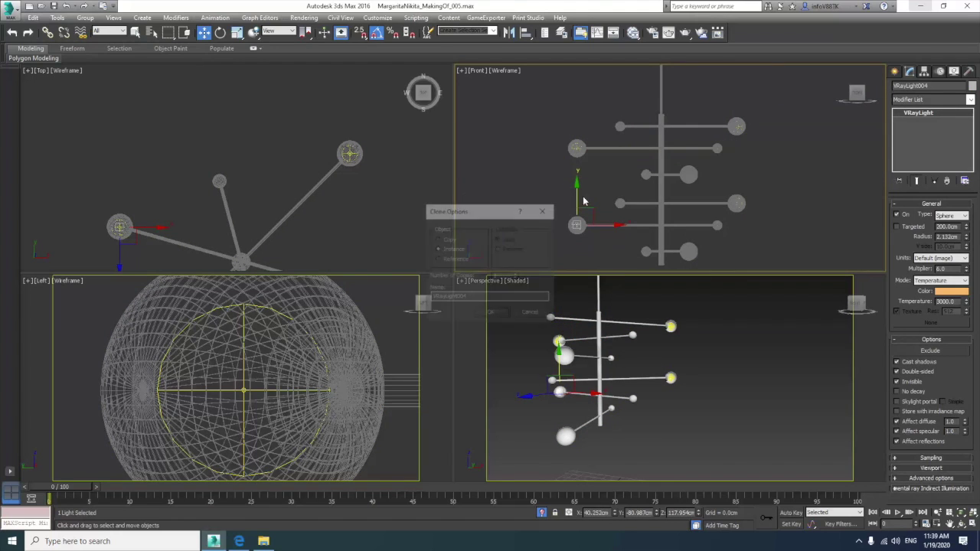
key(Return)
scroll(559, 205, up, 5)
scroll(559, 205, up, 4)
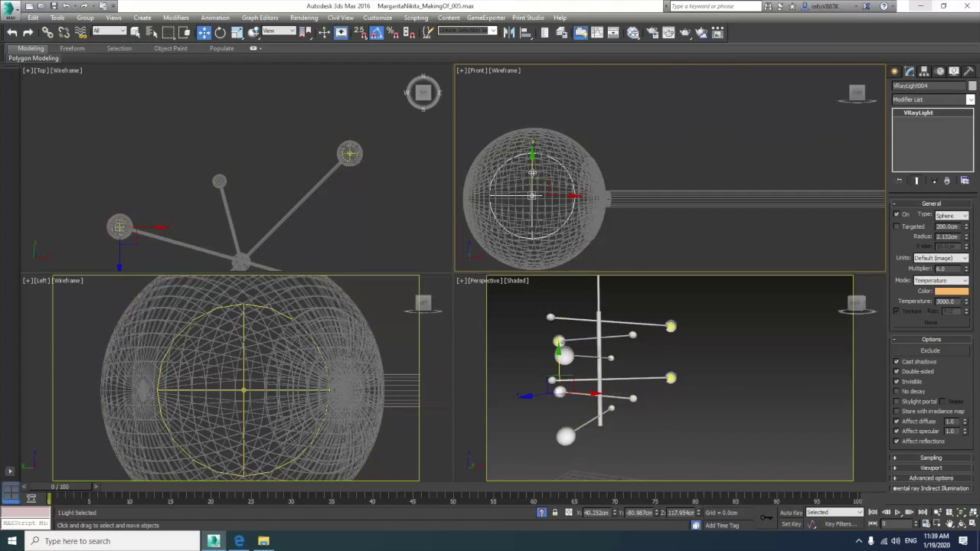
middle_drag(262, 171, 254, 112)
scroll(254, 111, down, 2)
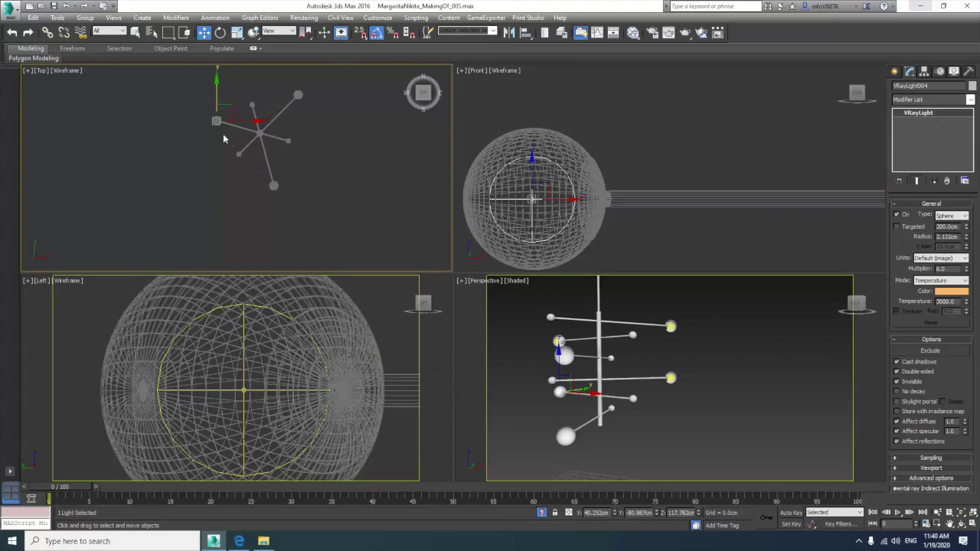
- Clone a sphere light as an instance onto another pendant globe and centre it
shift+drag(222, 107, 308, 197)
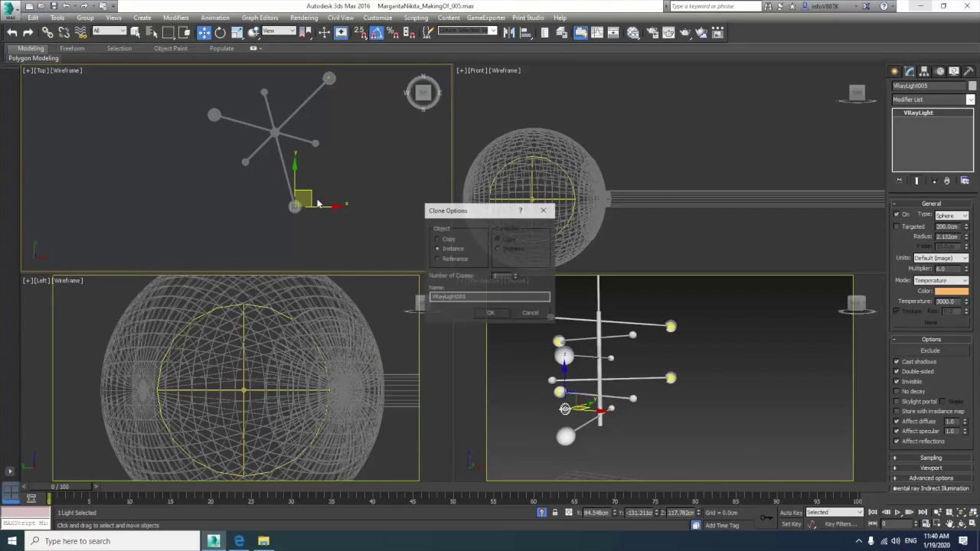
key(Return)
scroll(298, 207, up, 5)
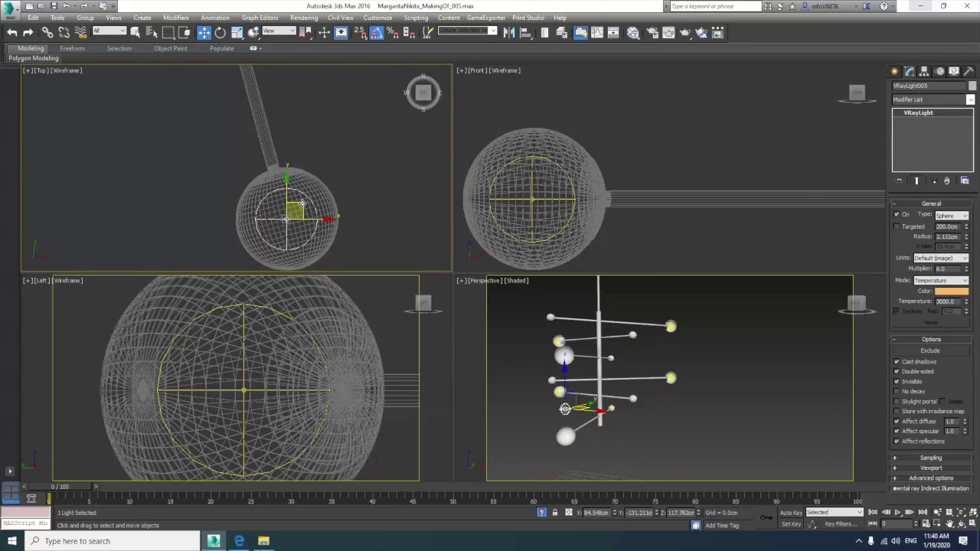
drag(299, 207, 297, 208)
scroll(298, 208, up, 2)
middle_click(593, 212)
scroll(593, 212, down, 4)
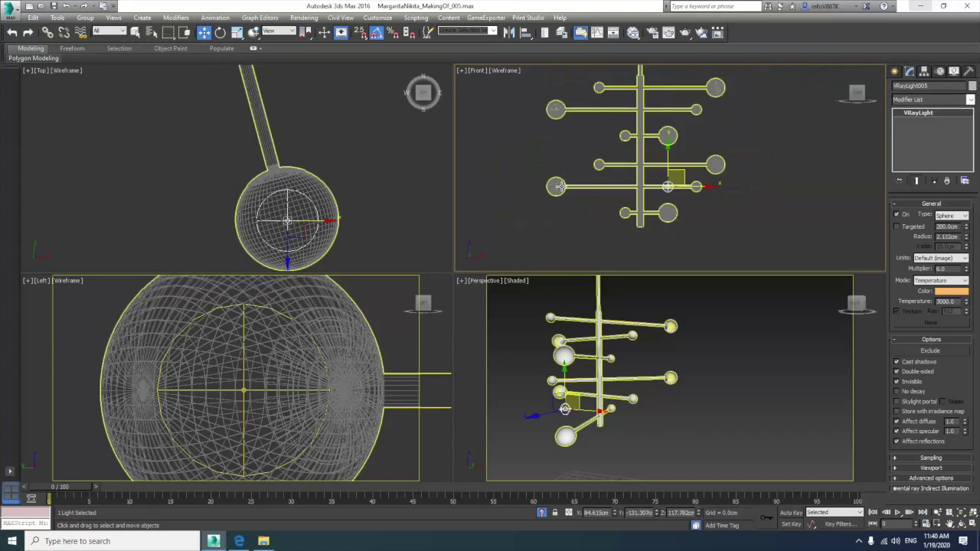
scroll(648, 173, up, 2)
scroll(647, 173, up, 2)
drag(650, 157, 648, 197)
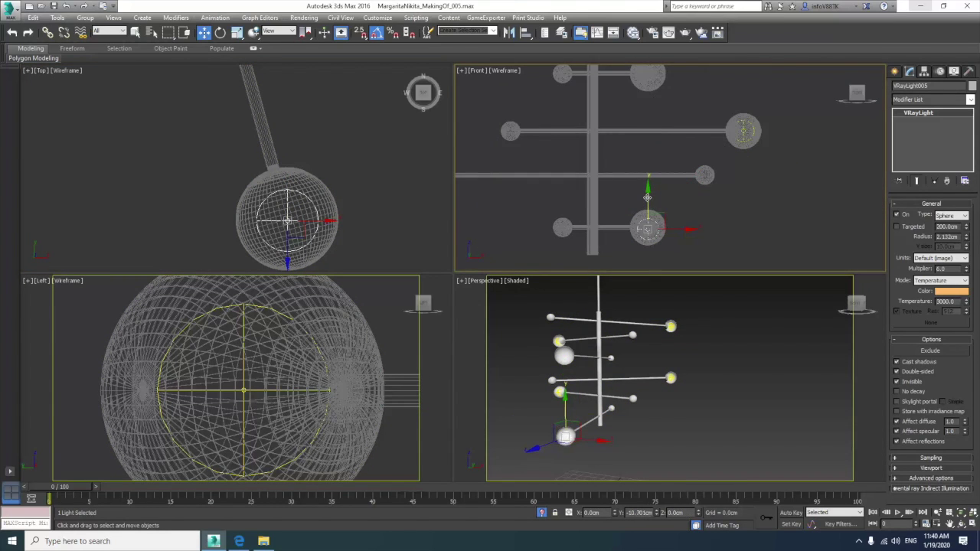
scroll(648, 196, down, 2)
- Clone a middle-branch light down to the last globe and centre it in the sphere
click(647, 174)
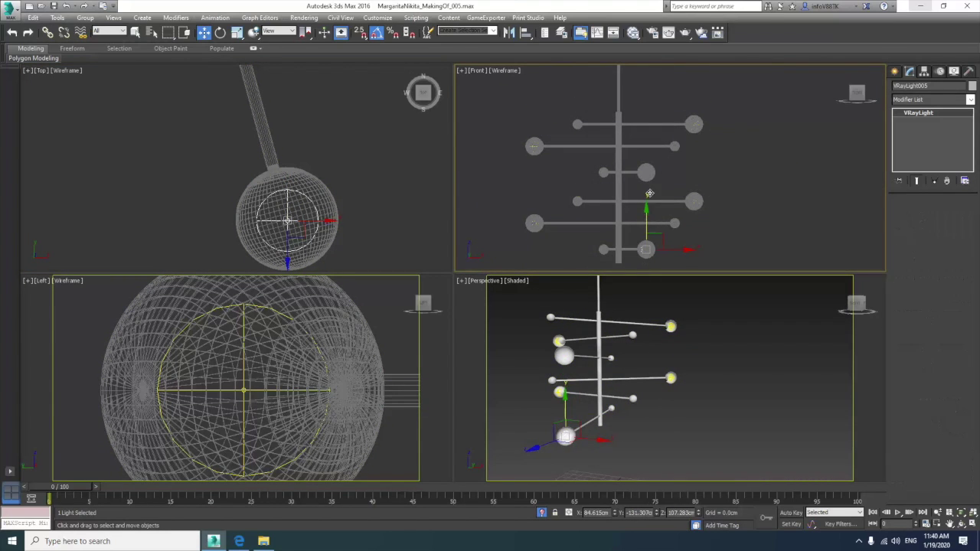
shift+drag(655, 149, 649, 170)
key(Return)
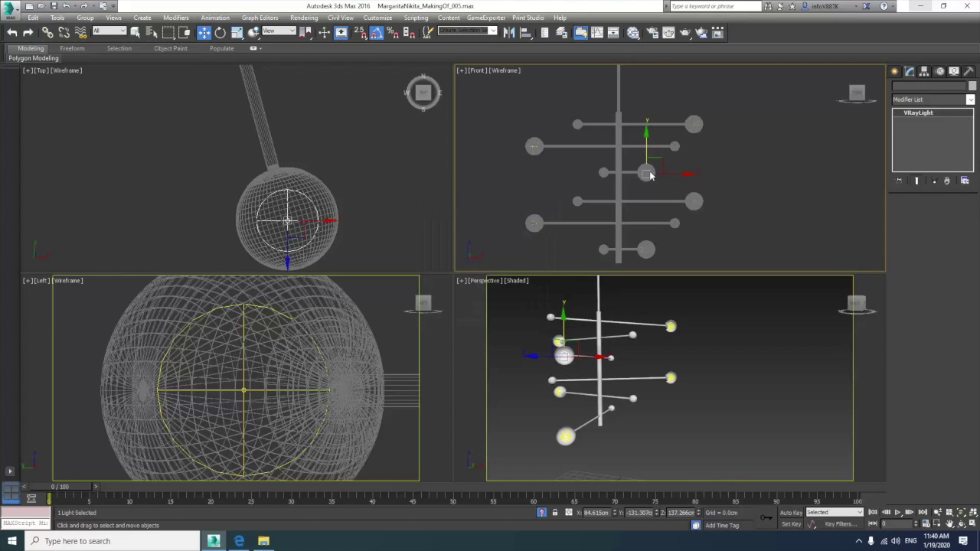
scroll(649, 171, up, 3)
drag(646, 167, 649, 170)
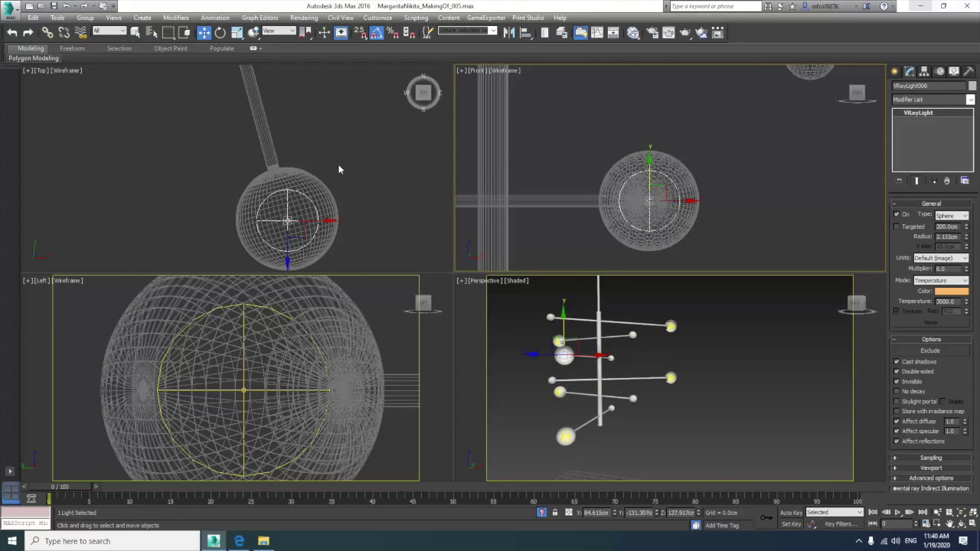
scroll(321, 188, down, 4)
scroll(303, 204, down, 1)
click(109, 31)
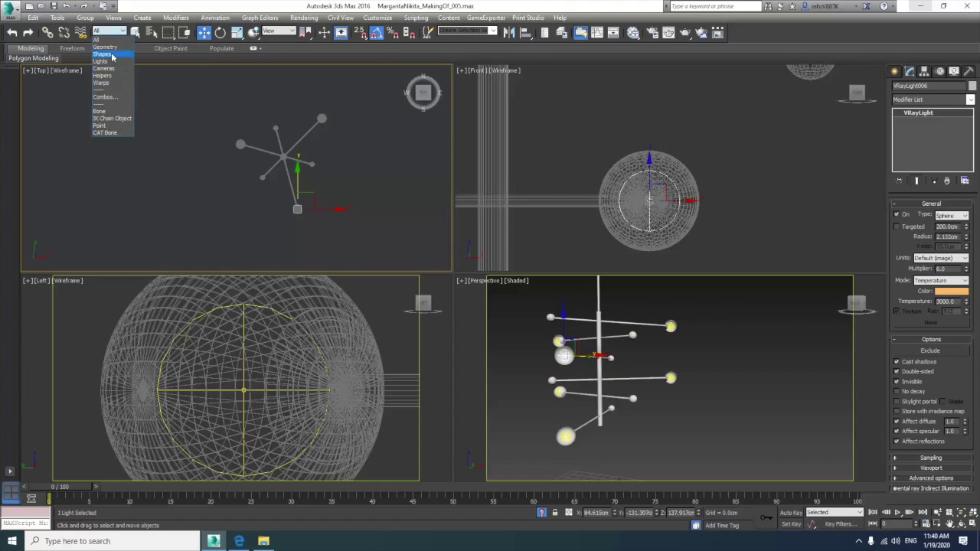
- Filter selection to Lights and group the six sphere lights as Lights_Pendant 01
click(101, 61)
drag(230, 224, 228, 225)
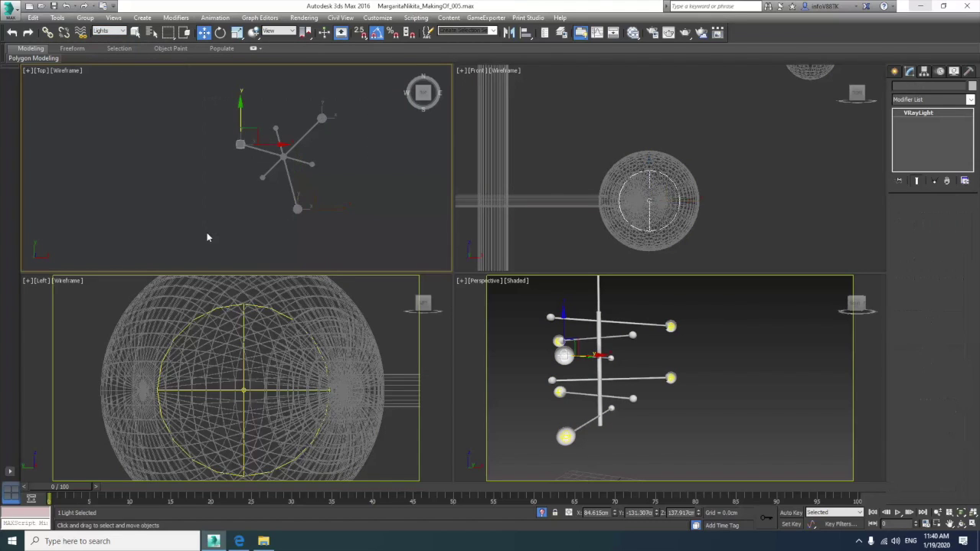
click(85, 18)
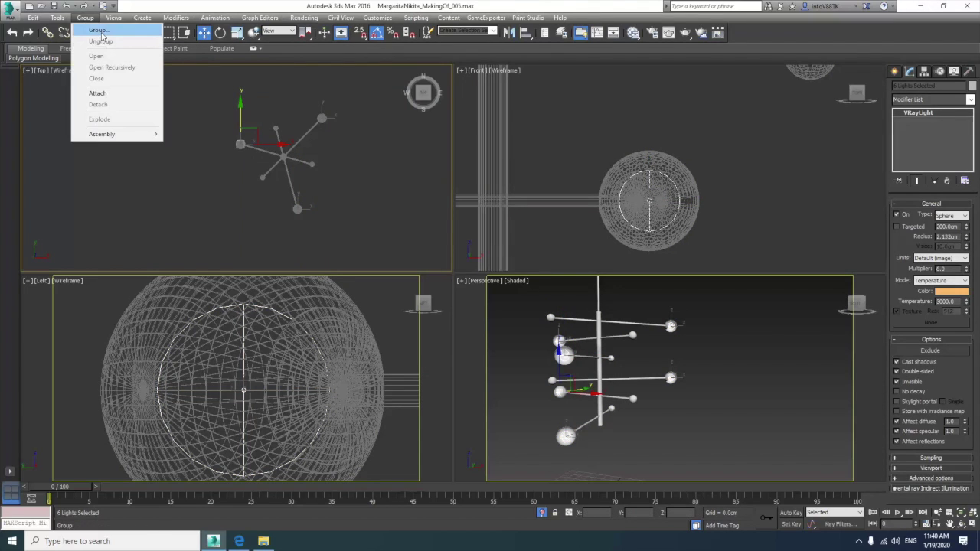
click(98, 30)
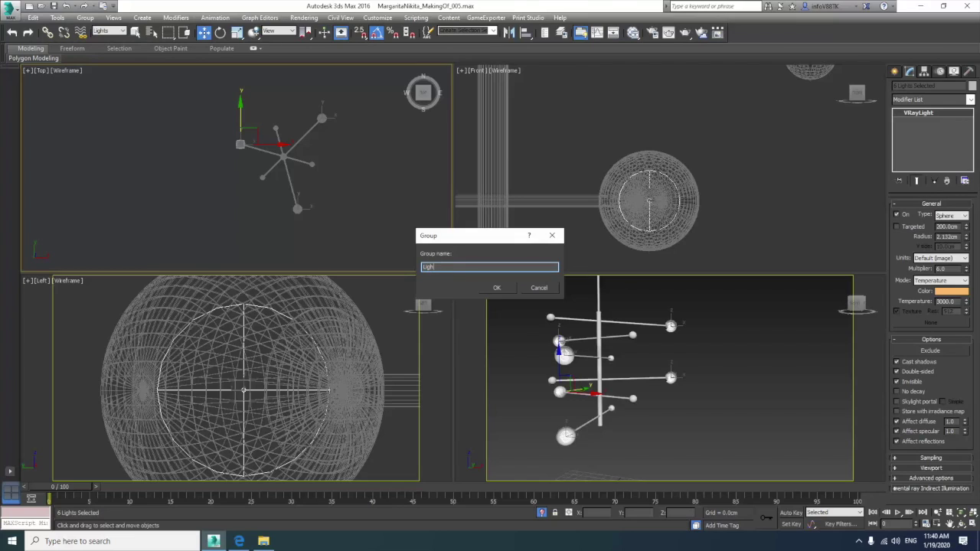
text(Lights_Pendant 01)
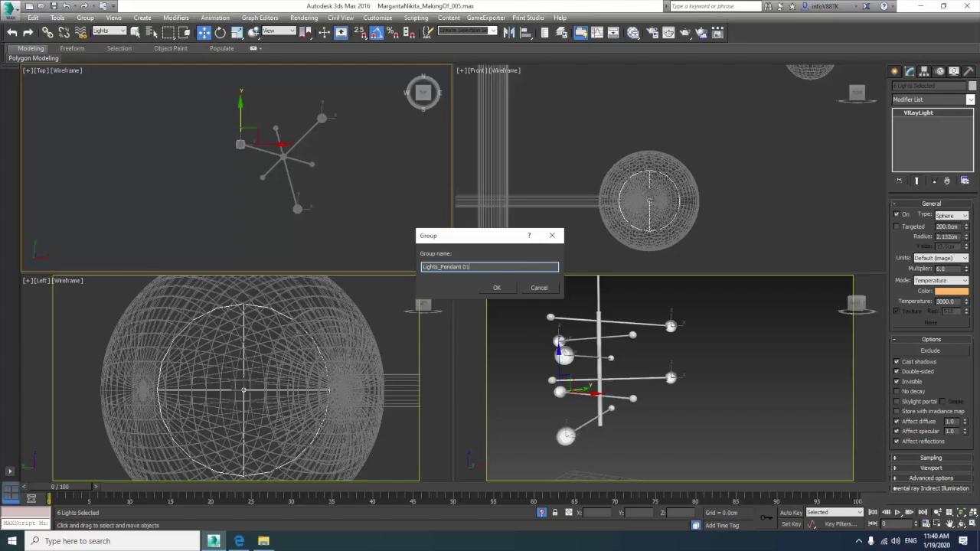
key(Return)
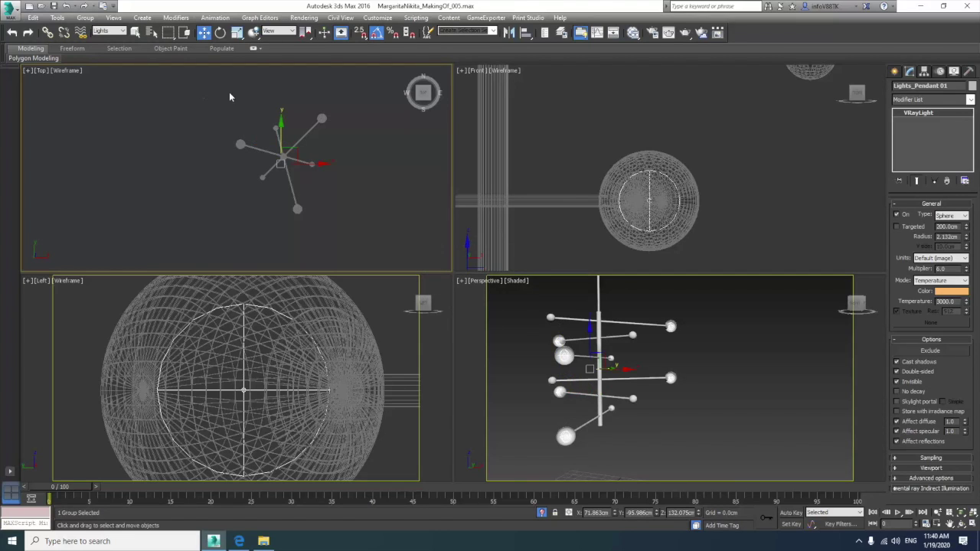
click(494, 280)
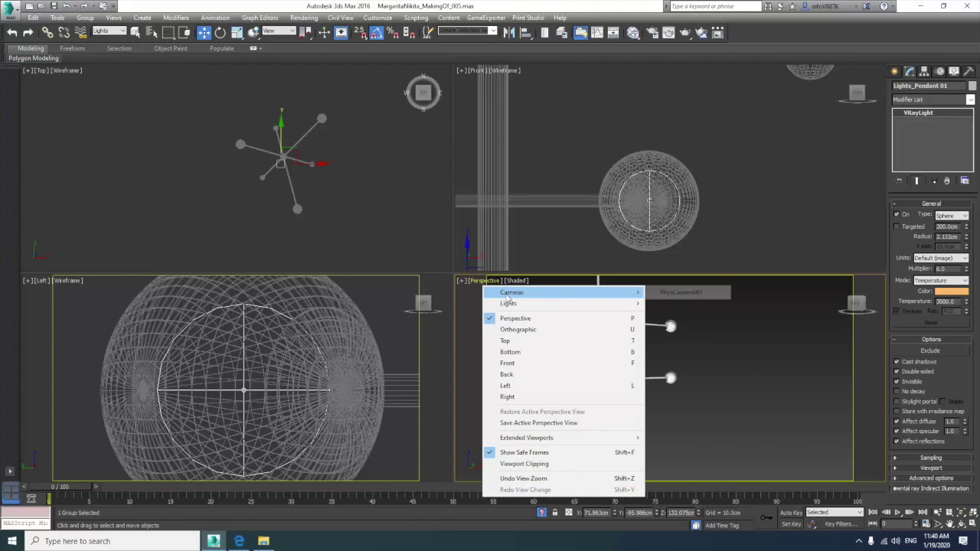
- View through PhysCamera001, unhide all, and isolate both chandeliers
click(683, 296)
right_click(647, 327)
click(678, 242)
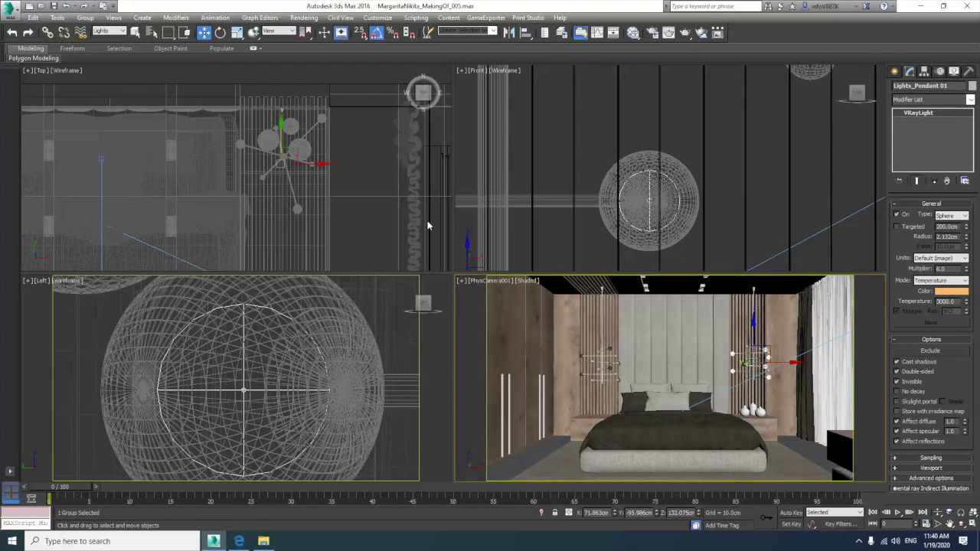
middle_drag(310, 189, 344, 194)
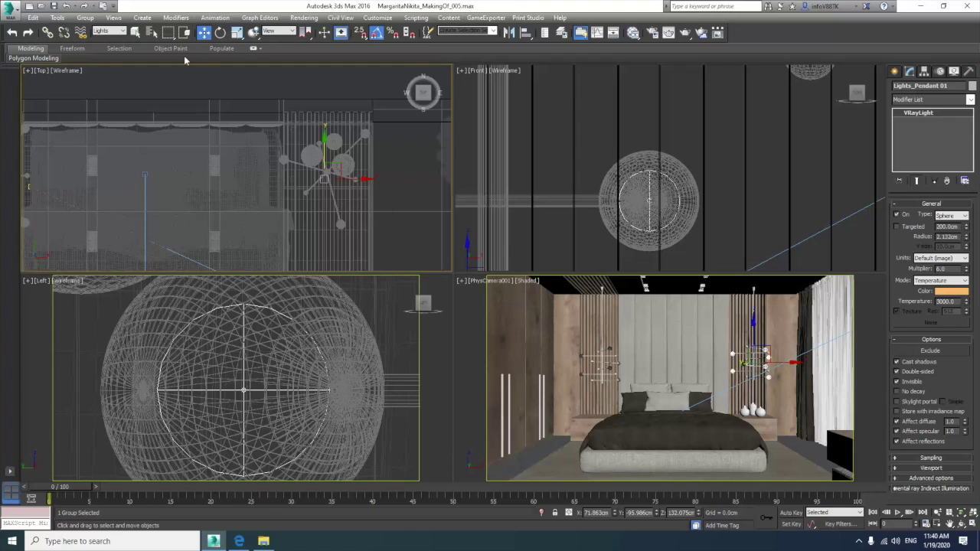
click(113, 30)
click(108, 40)
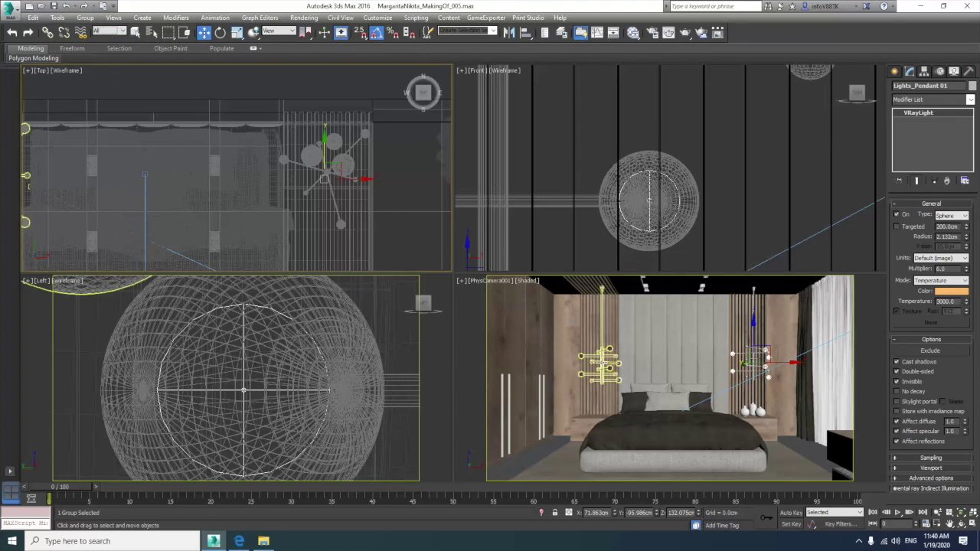
ctrl+click(601, 361)
right_click(603, 362)
click(621, 283)
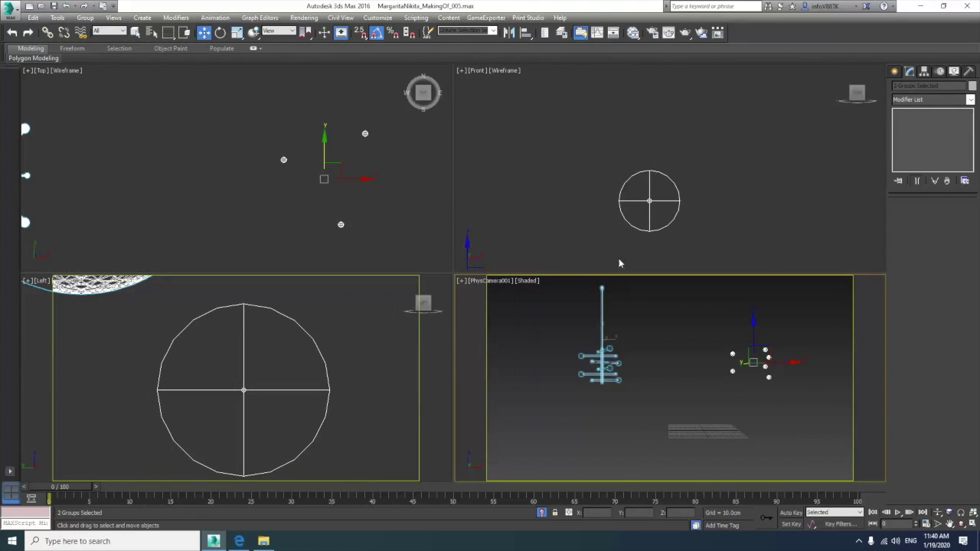
- Clone Lights_Pendant 01 as an instance onto the left chandelier
click(402, 207)
click(364, 134)
middle_drag(375, 177, 391, 178)
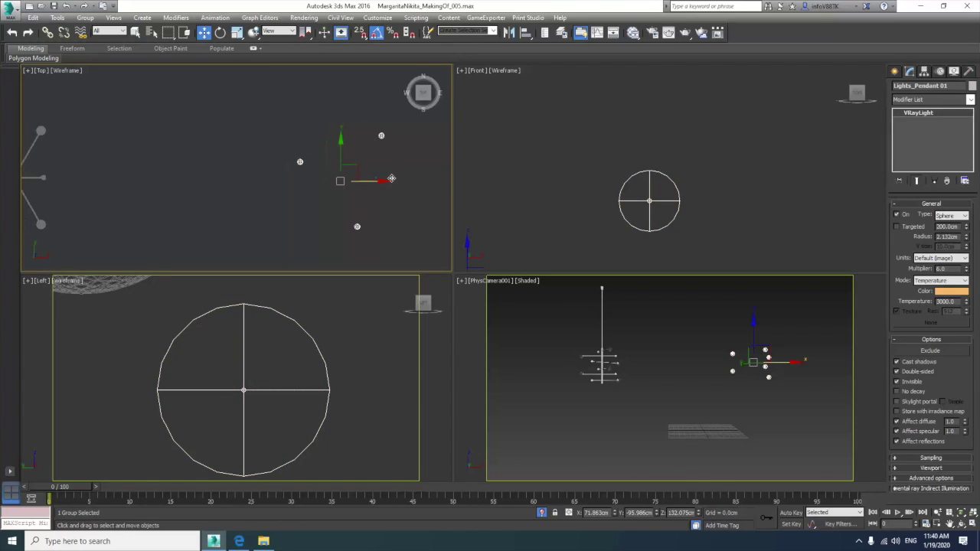
shift+drag(388, 182, 56, 182)
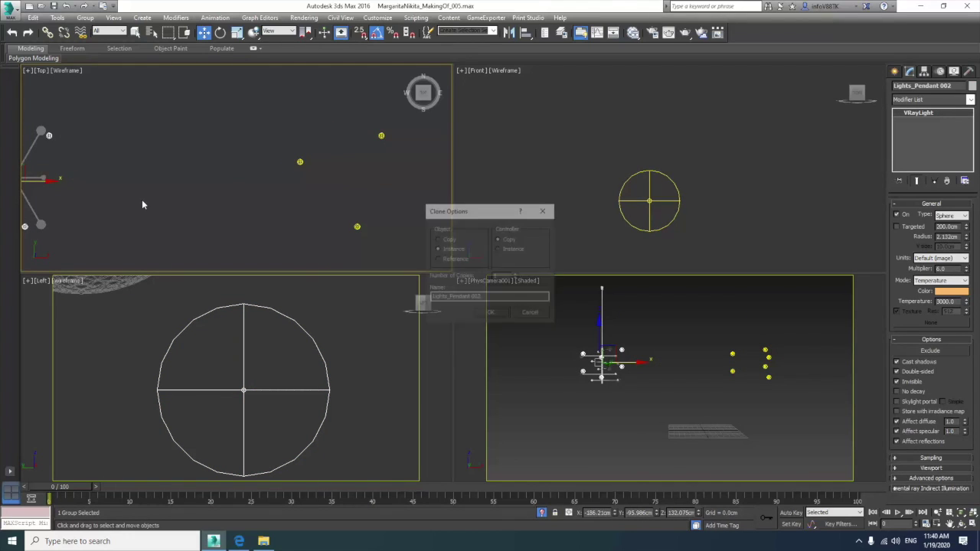
key(Return)
middle_drag(128, 198, 286, 199)
scroll(121, 195, up, 2)
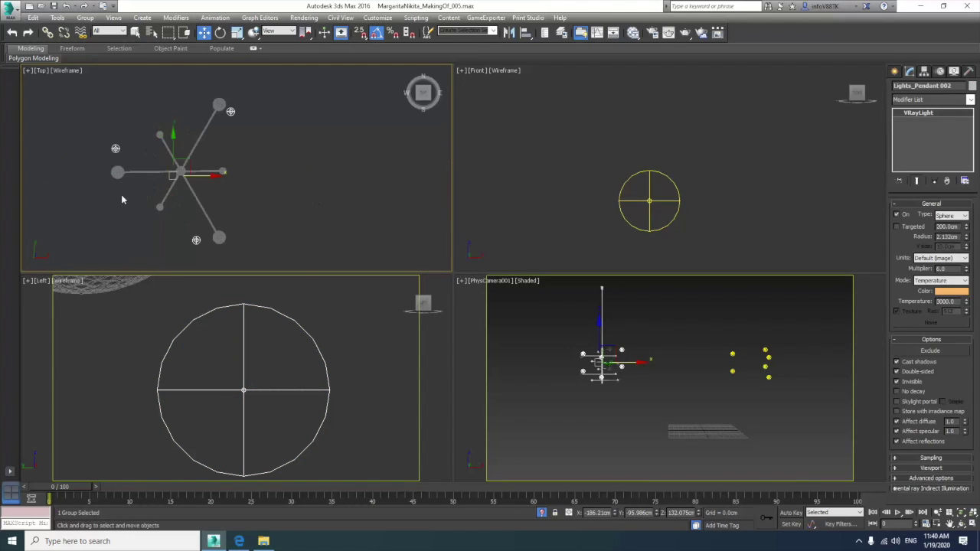
click(509, 34)
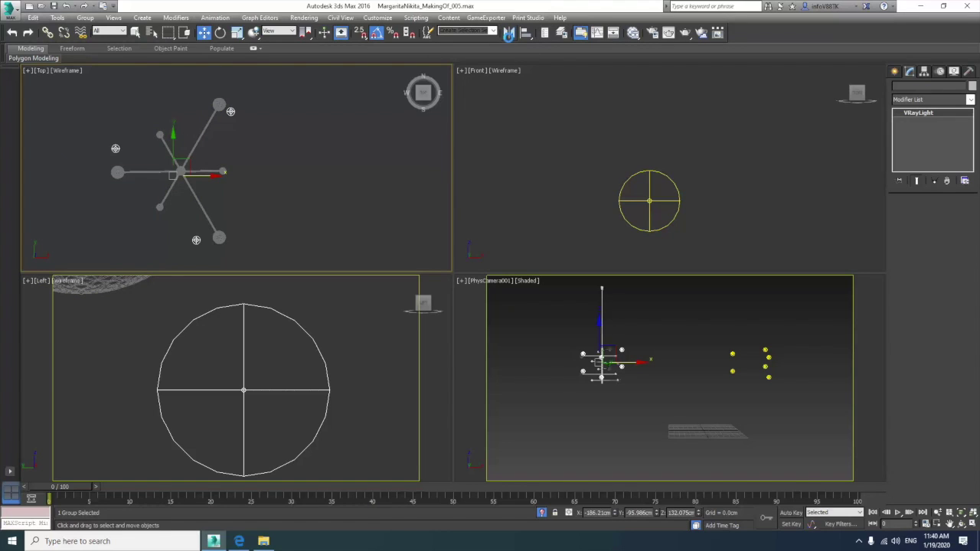
- Mirror the copied light group across Y without cloning and align it to the left chandelier
click(485, 283)
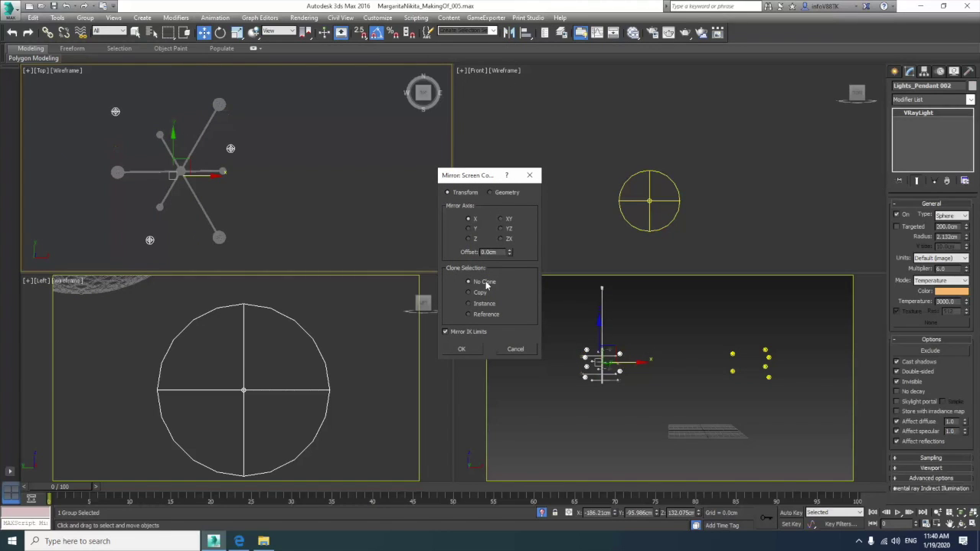
click(471, 229)
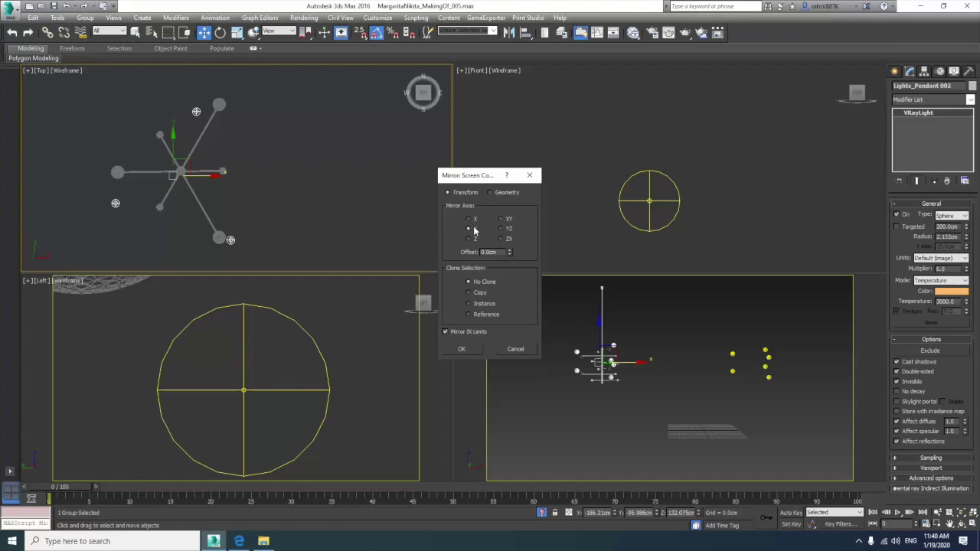
click(461, 349)
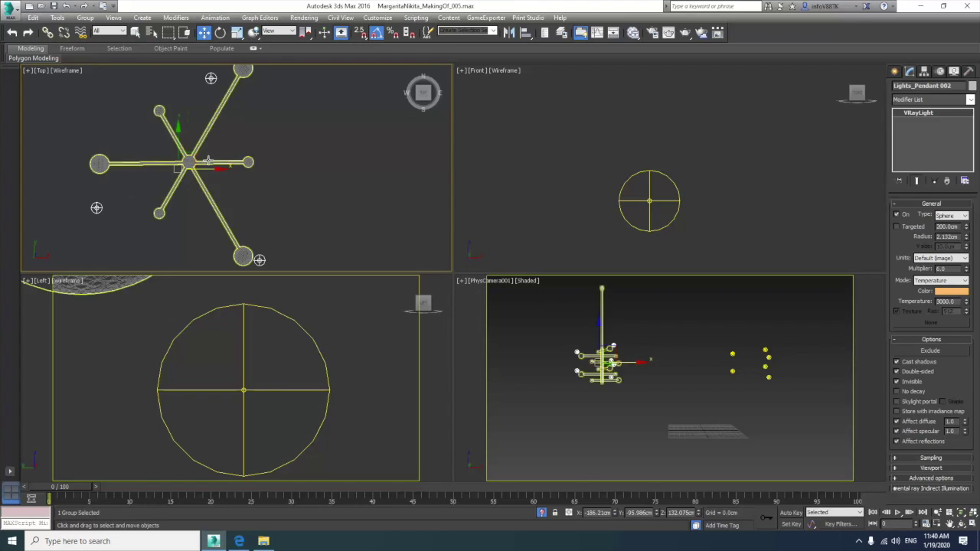
click(219, 33)
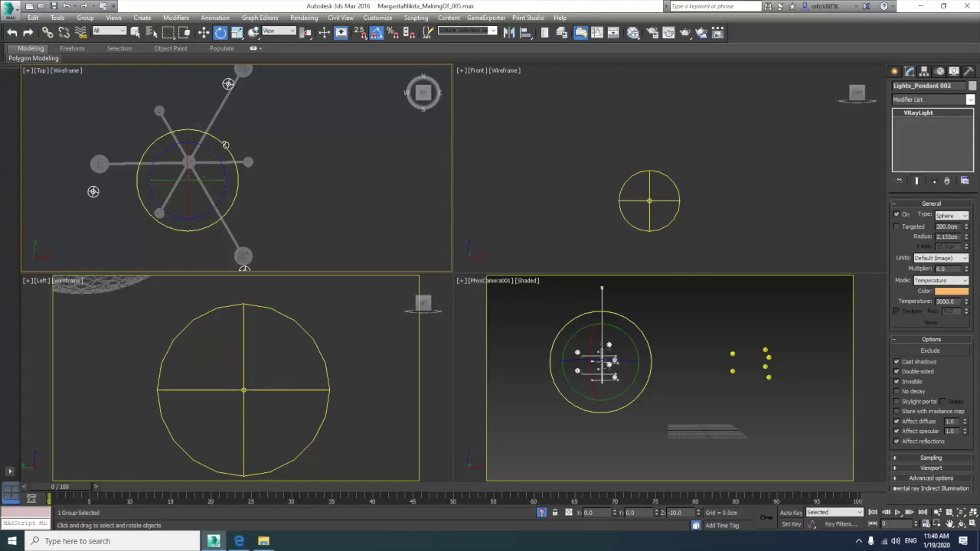
click(203, 33)
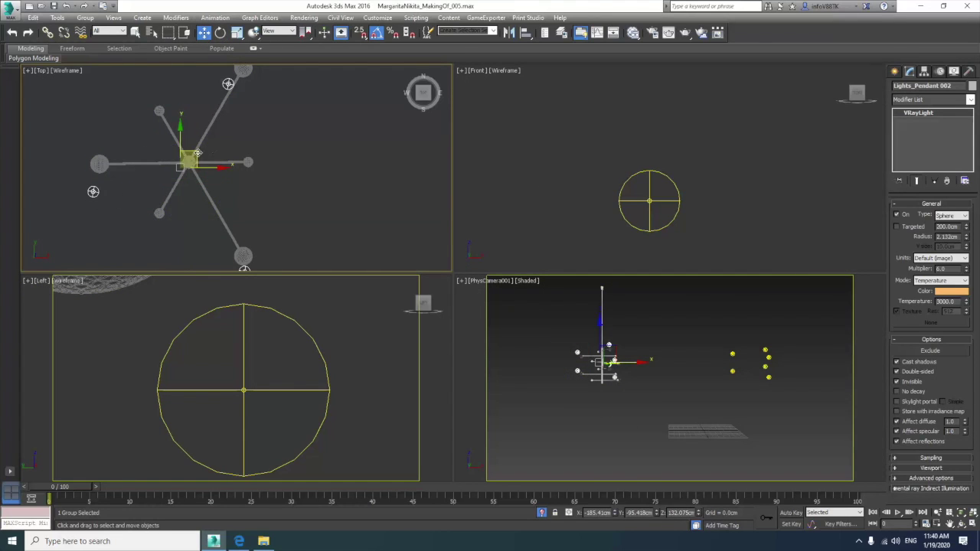
drag(197, 153, 200, 125)
- Open the chandelier group so its sphere lights can be edited
scroll(685, 164, down, 3)
scroll(666, 175, down, 2)
scroll(674, 170, down, 2)
scroll(620, 170, up, 3)
scroll(620, 170, up, 4)
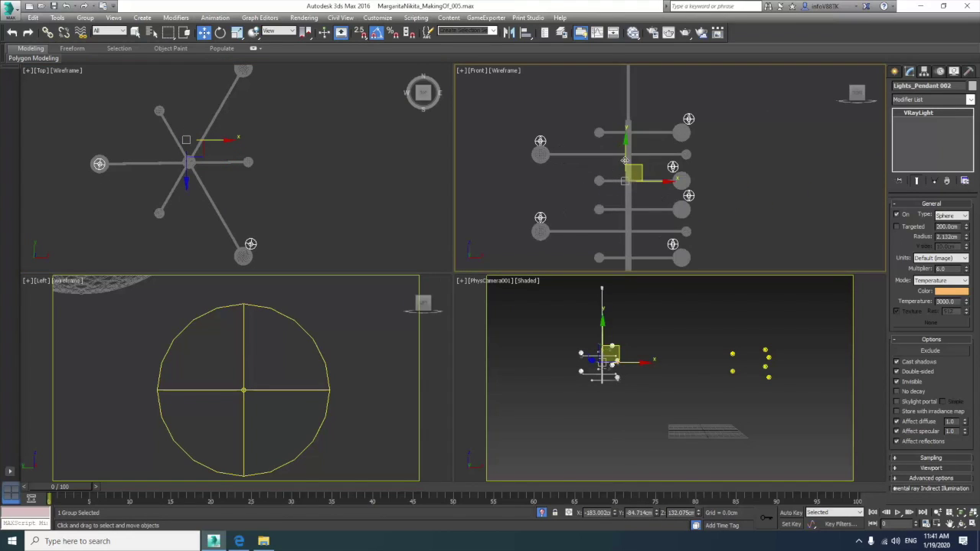
middle_drag(691, 176, 687, 144)
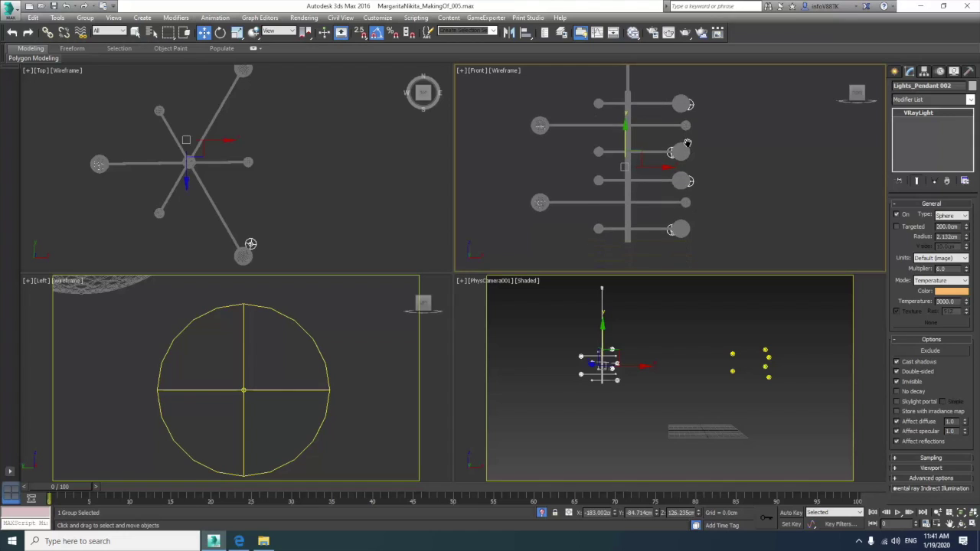
middle_drag(319, 143, 331, 160)
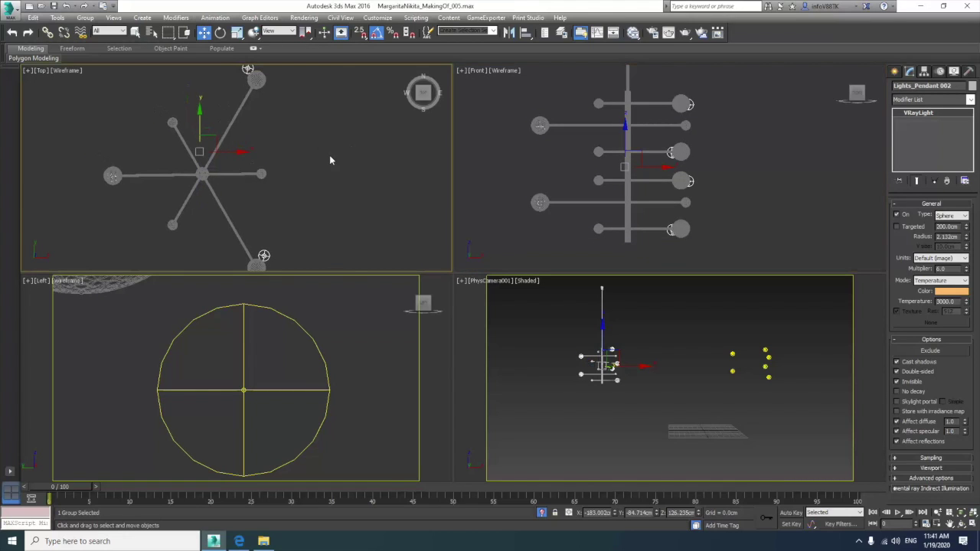
click(81, 18)
click(92, 55)
middle_drag(219, 83, 218, 132)
scroll(236, 95, up, 2)
- Select two pendant sphere lights and move them down-left in the Top view
drag(236, 95, 281, 127)
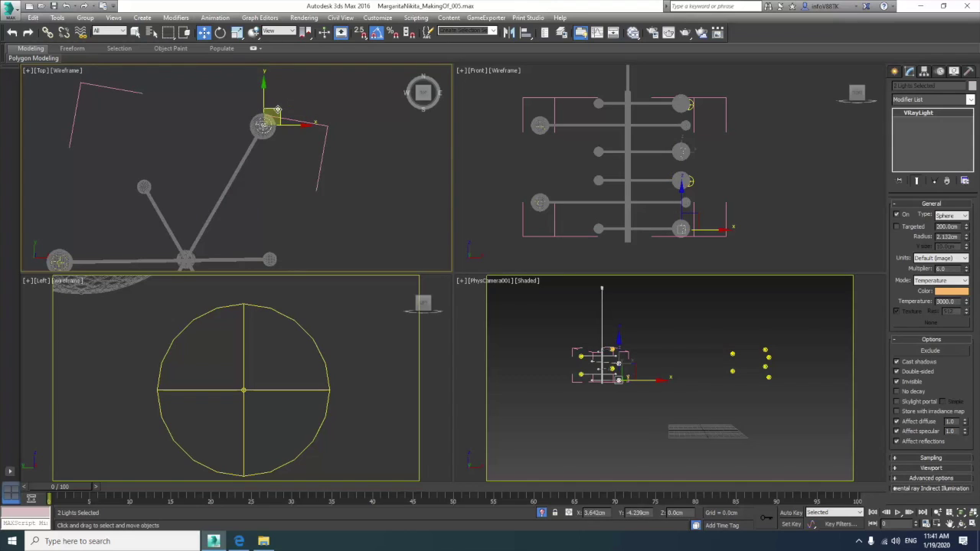
scroll(314, 177, down, 3)
scroll(697, 125, up, 1)
scroll(698, 125, up, 4)
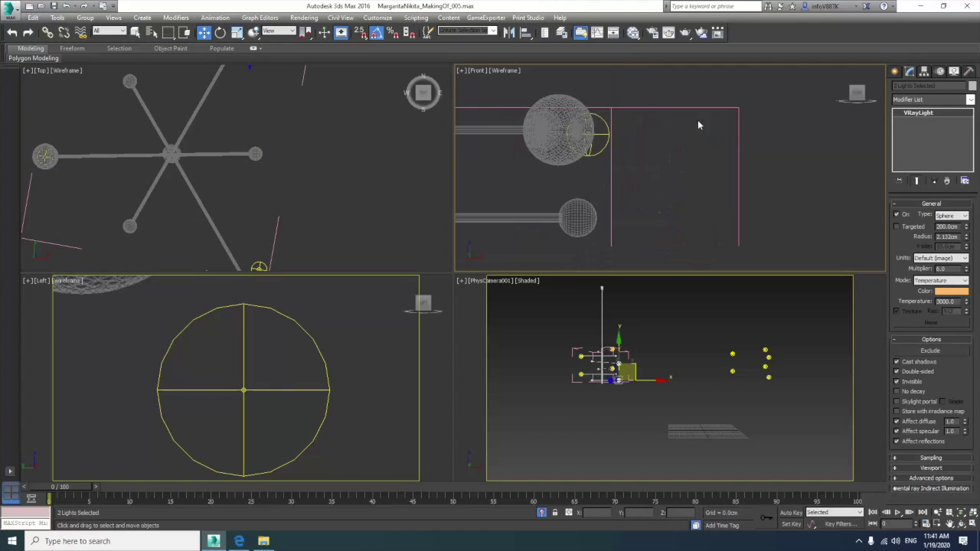
scroll(666, 186, down, 4)
scroll(656, 207, up, 3)
scroll(647, 143, up, 2)
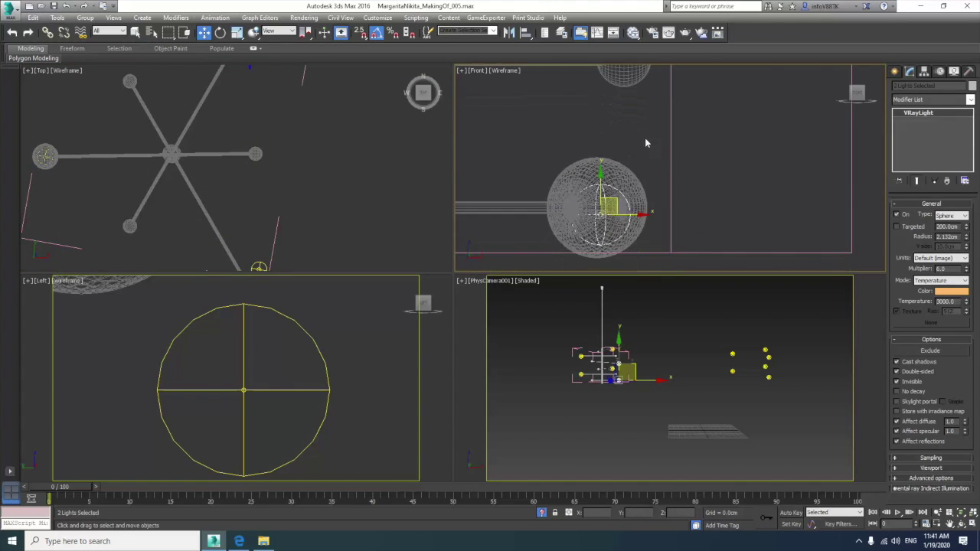
middle_drag(277, 254, 312, 198)
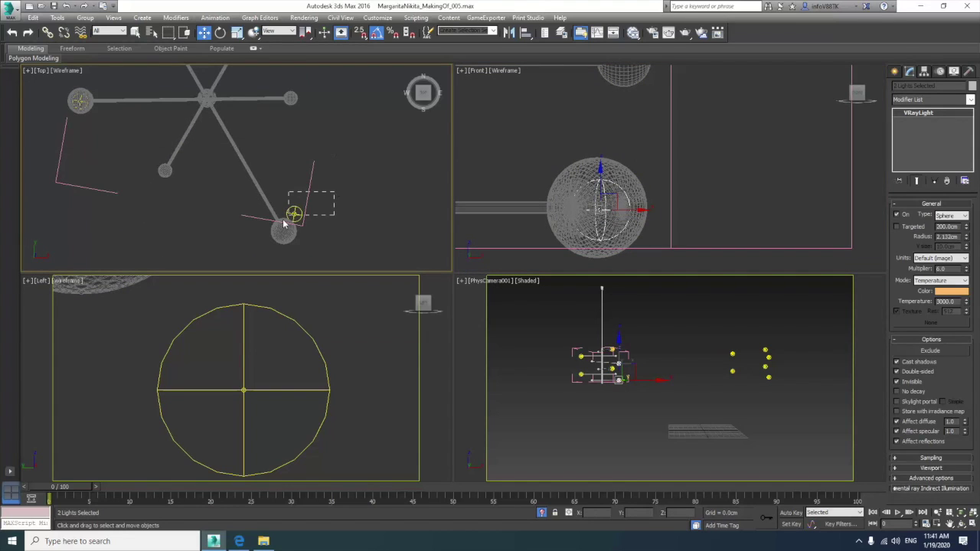
drag(310, 198, 298, 215)
- Select another chandelier sphere light and frame it in the Front view
middle_click(621, 145)
key(z)
scroll(720, 183, up, 1)
scroll(720, 182, up, 4)
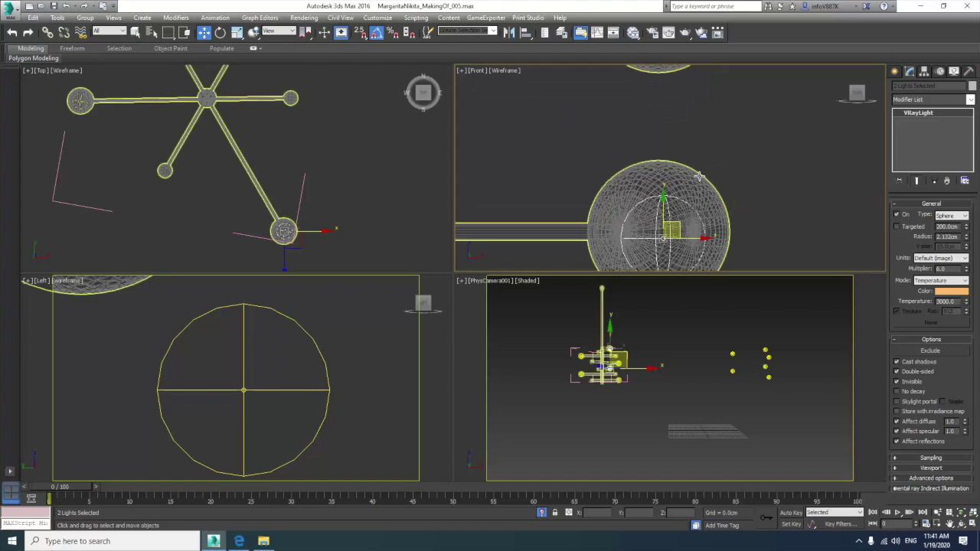
middle_drag(238, 151, 288, 154)
drag(273, 114, 199, 167)
scroll(695, 153, down, 5)
key(z)
scroll(620, 131, up, 2)
middle_drag(619, 131, 645, 144)
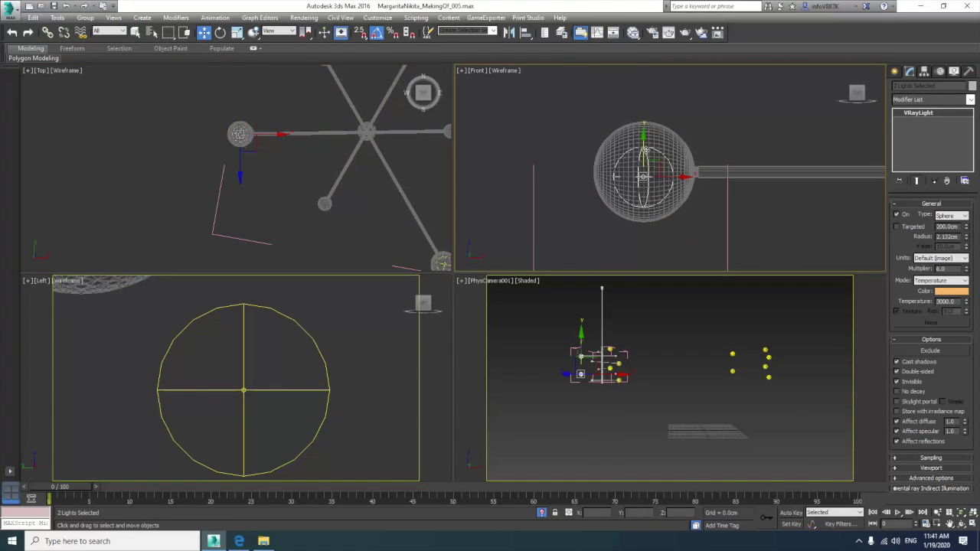
- Unhide all objects to show the full bedroom in the camera view
click(692, 321)
right_click(693, 320)
click(717, 245)
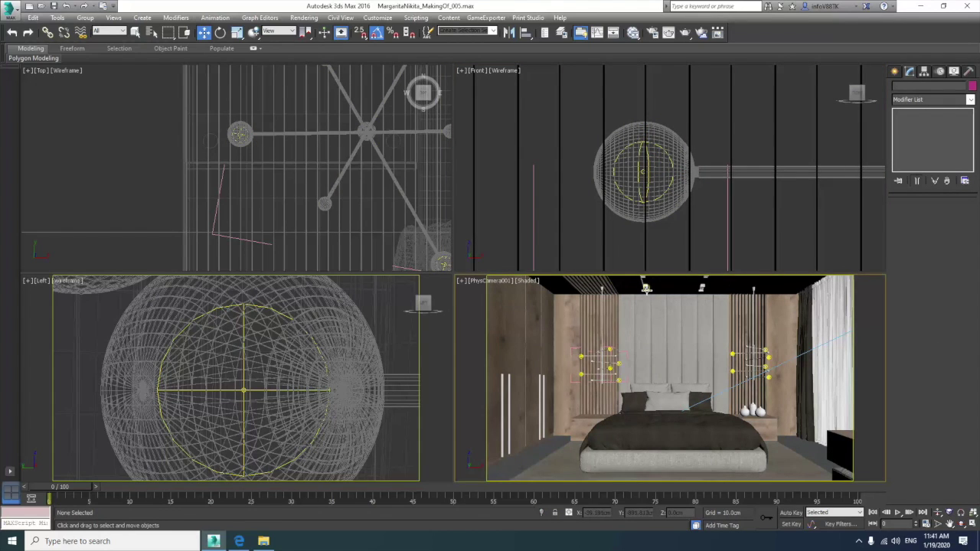
- Isolate the Recessed 01 ceiling downlight fixture
click(646, 288)
right_click(646, 287)
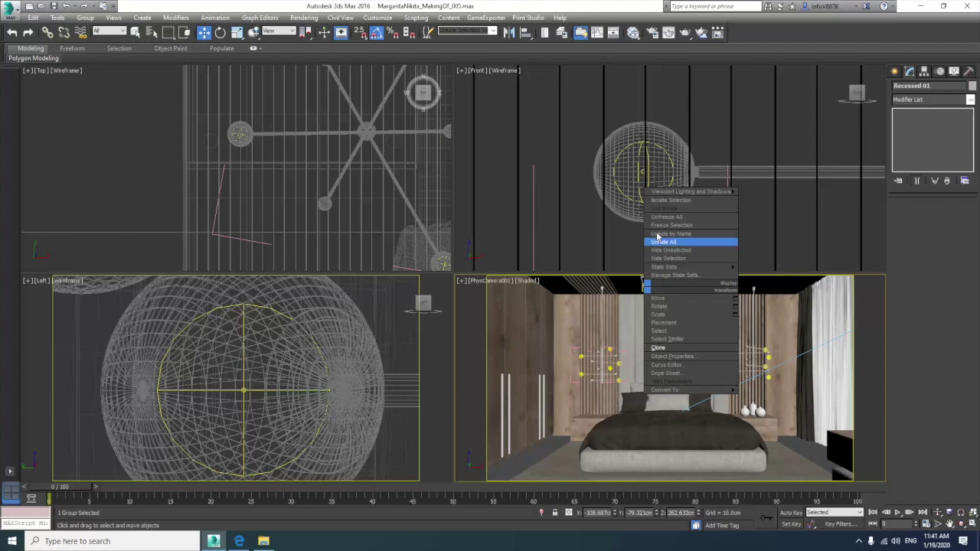
scroll(237, 171, down, 3)
scroll(261, 166, down, 3)
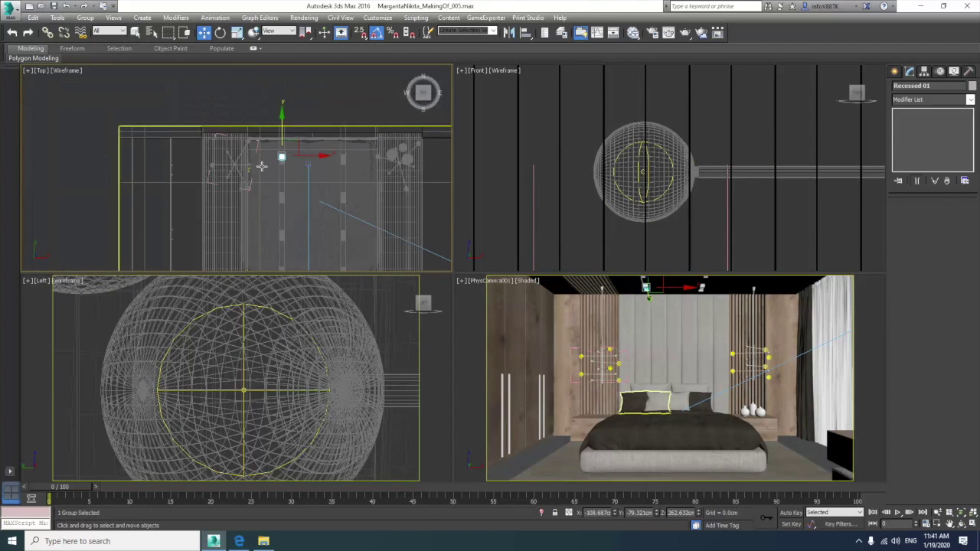
scroll(261, 166, up, 5)
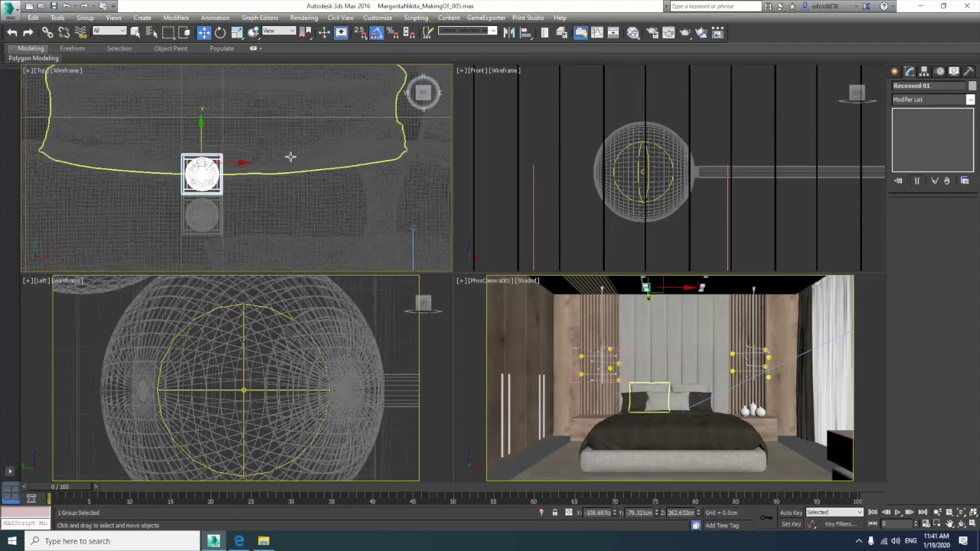
right_click(213, 203)
click(245, 97)
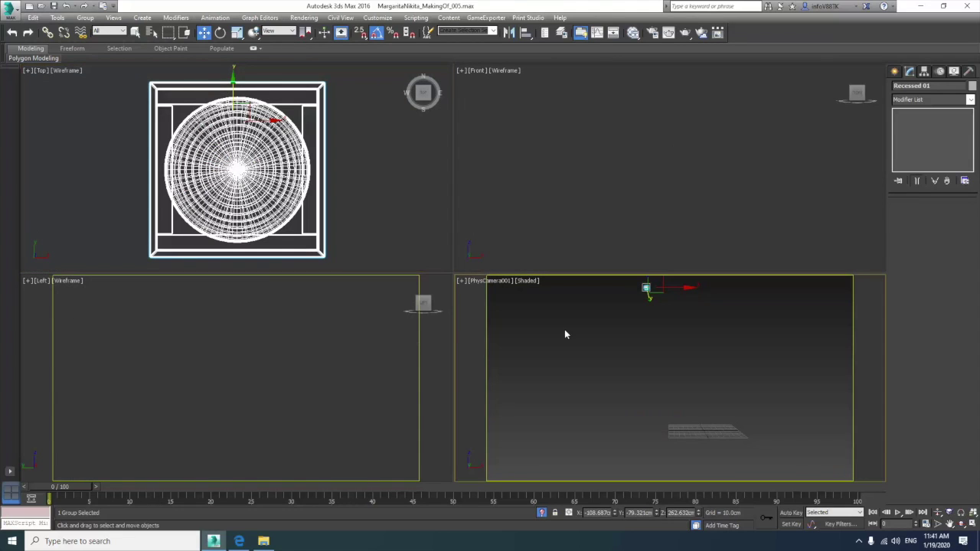
- Switch the camera viewport to Perspective and zoom extents all views on the fixture
click(496, 282)
click(521, 321)
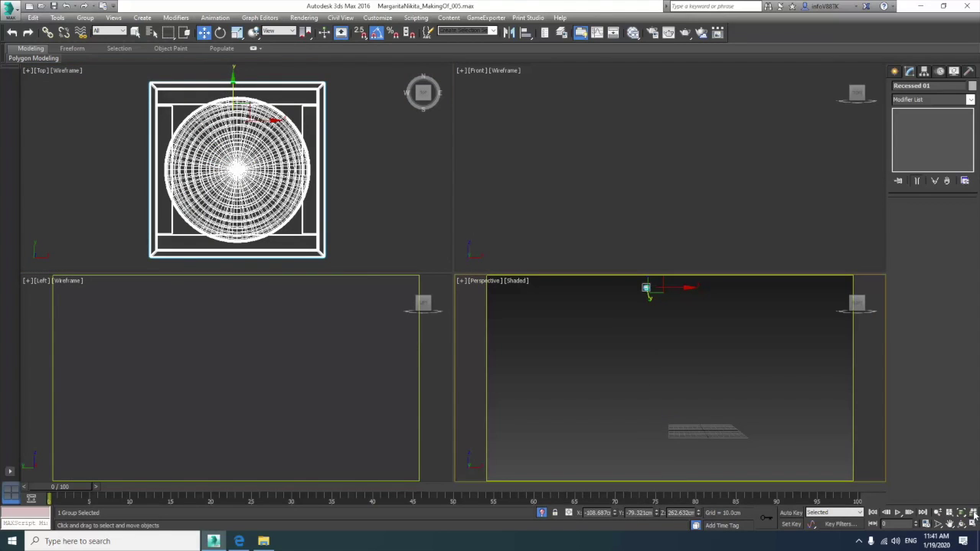
click(973, 513)
scroll(684, 353, down, 3)
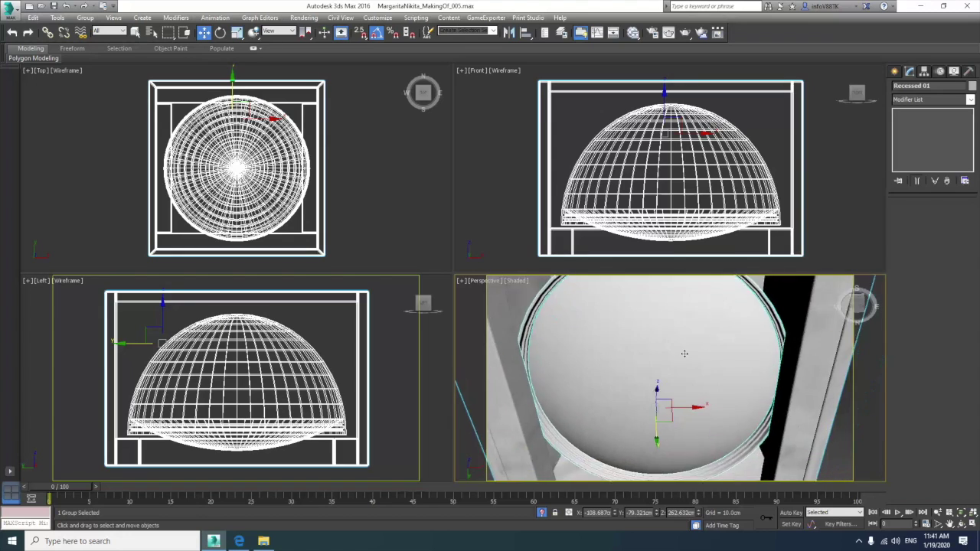
scroll(685, 353, down, 3)
click(823, 399)
- Create a VRayMtl named Glass in the Slate editor and assign it to the dome
key(m)
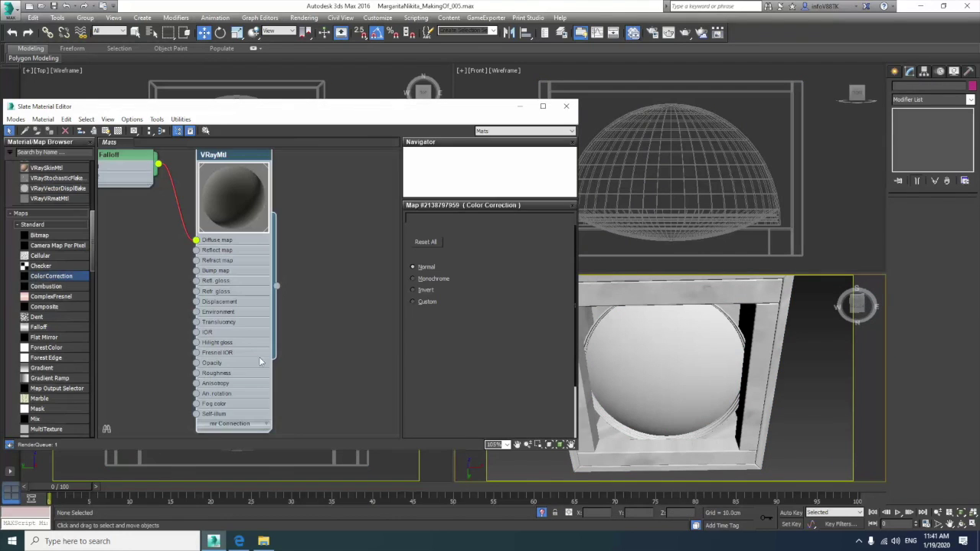
middle_drag(261, 362, 346, 267)
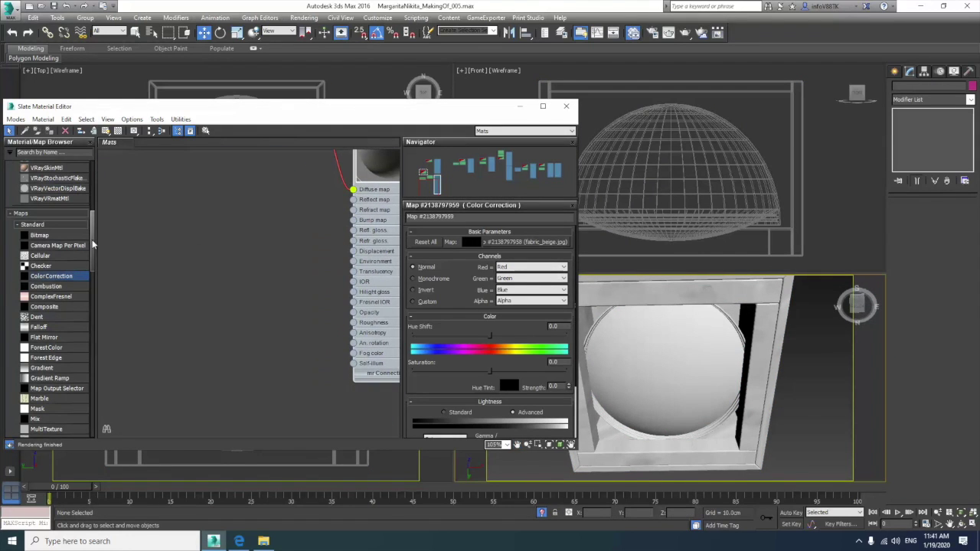
drag(92, 244, 94, 176)
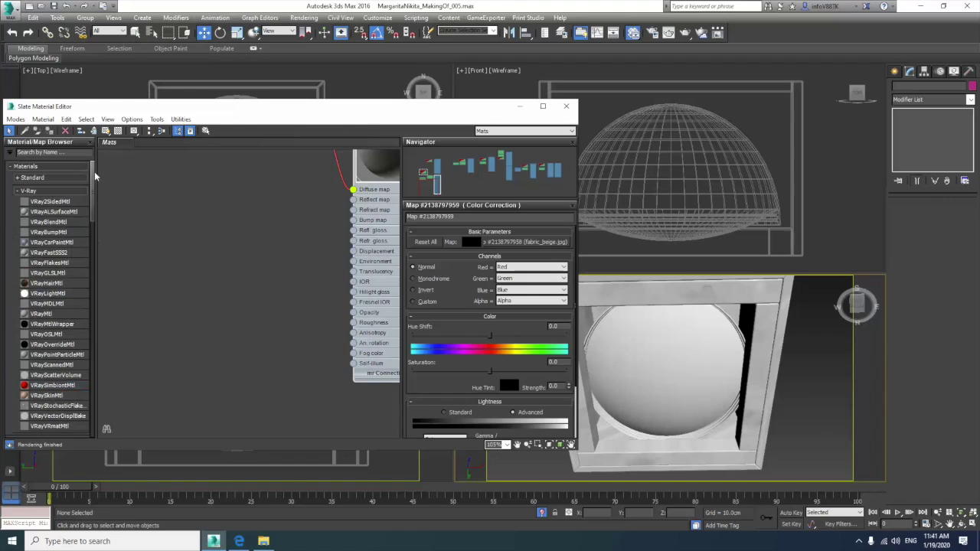
drag(199, 291, 197, 289)
double_click(196, 283)
text(Glass)
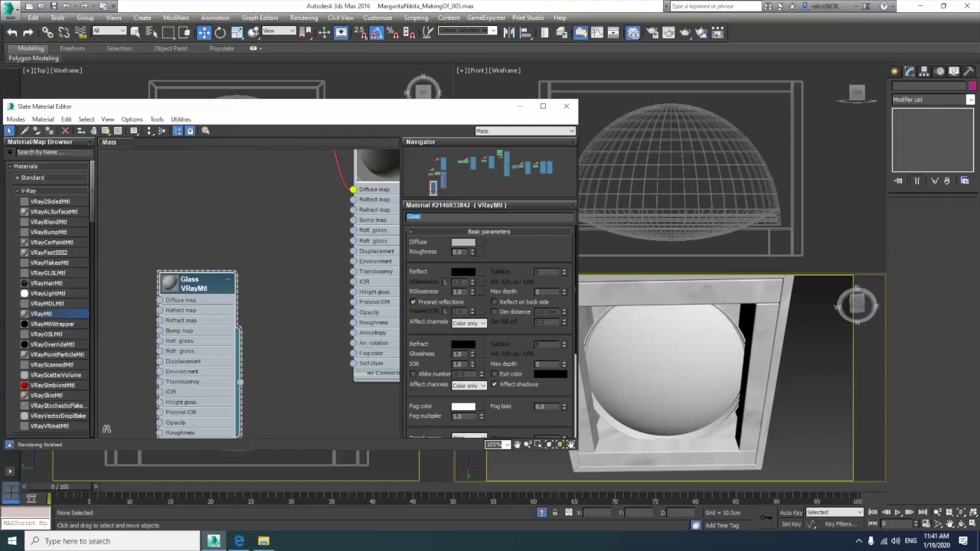
drag(698, 399, 698, 398)
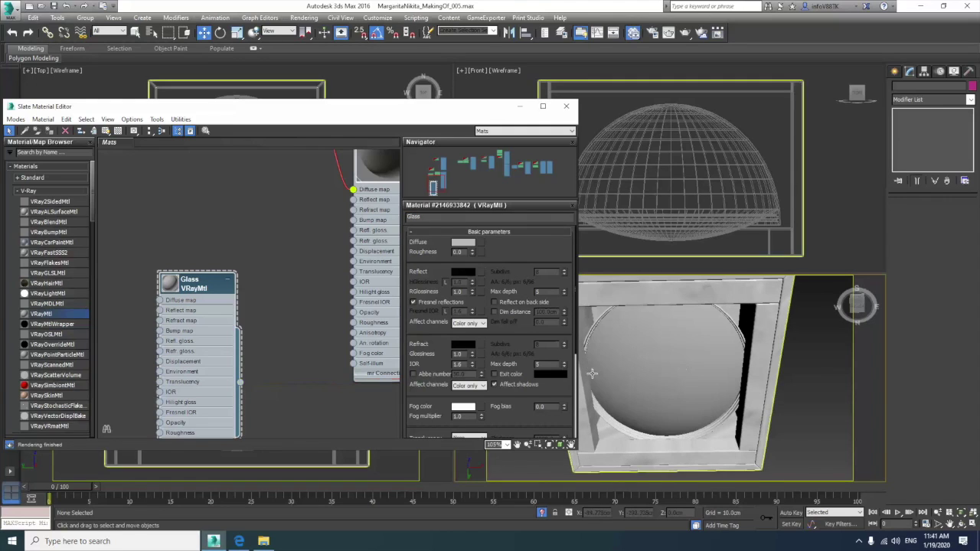
- Set the Glass material's Diffuse, Reflect and Refract colours to white
click(463, 242)
drag(301, 122, 301, 144)
click(379, 153)
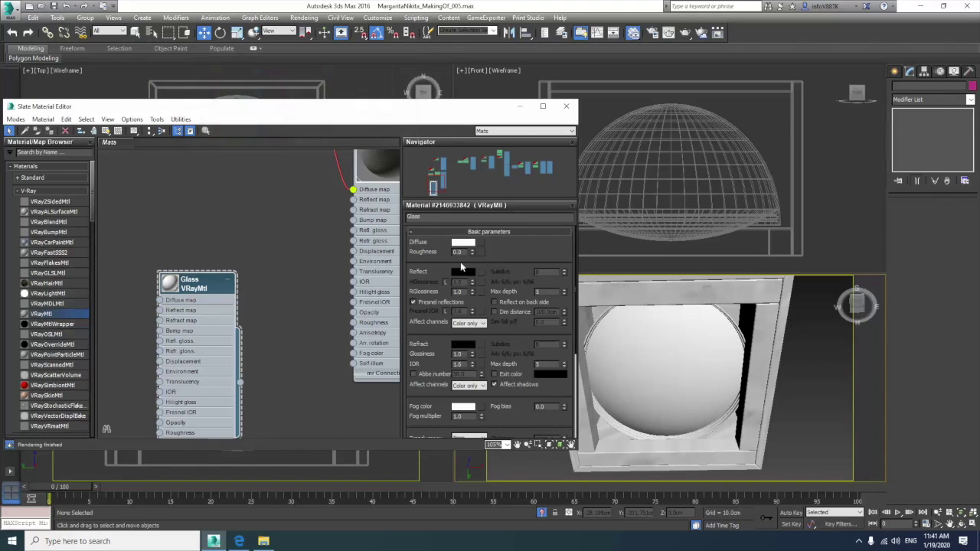
click(462, 272)
drag(301, 123, 301, 144)
click(379, 153)
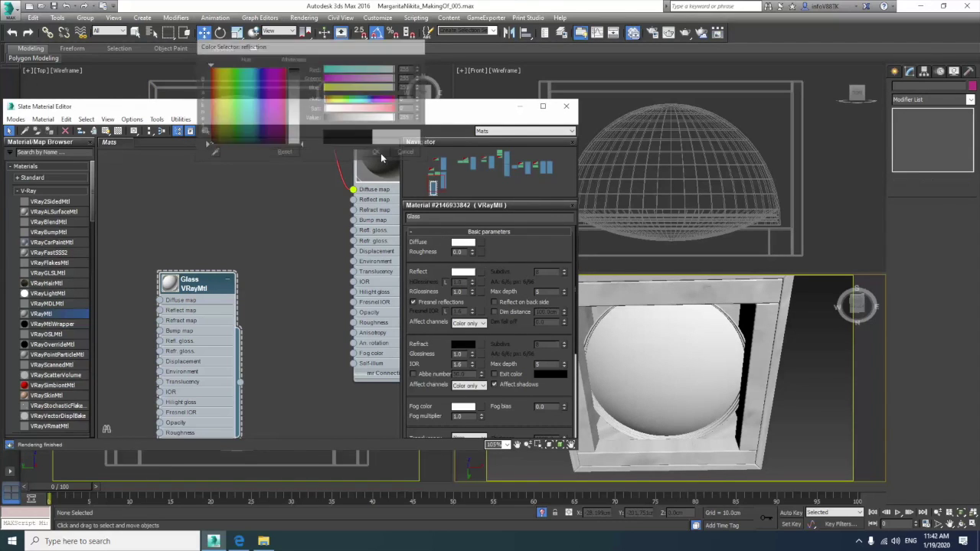
click(462, 344)
drag(301, 123, 300, 144)
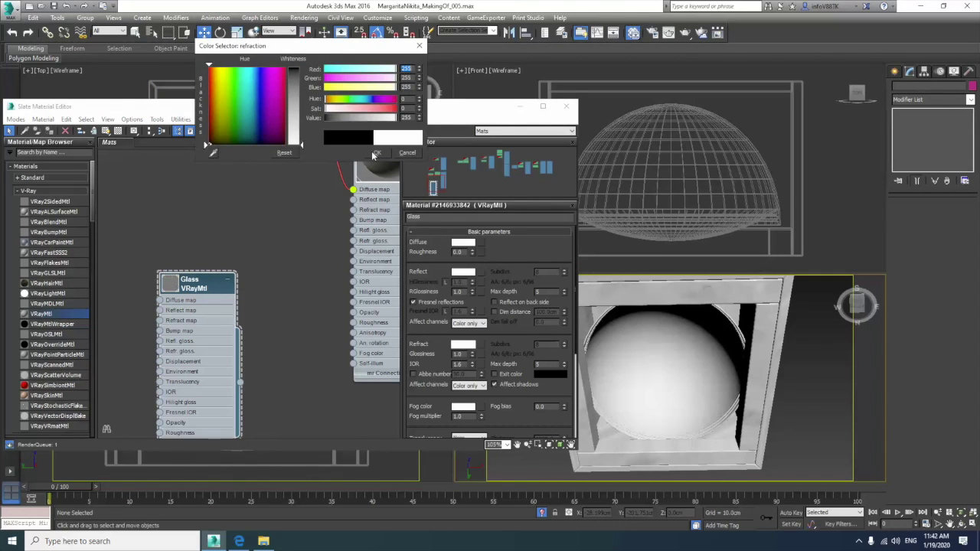
click(380, 155)
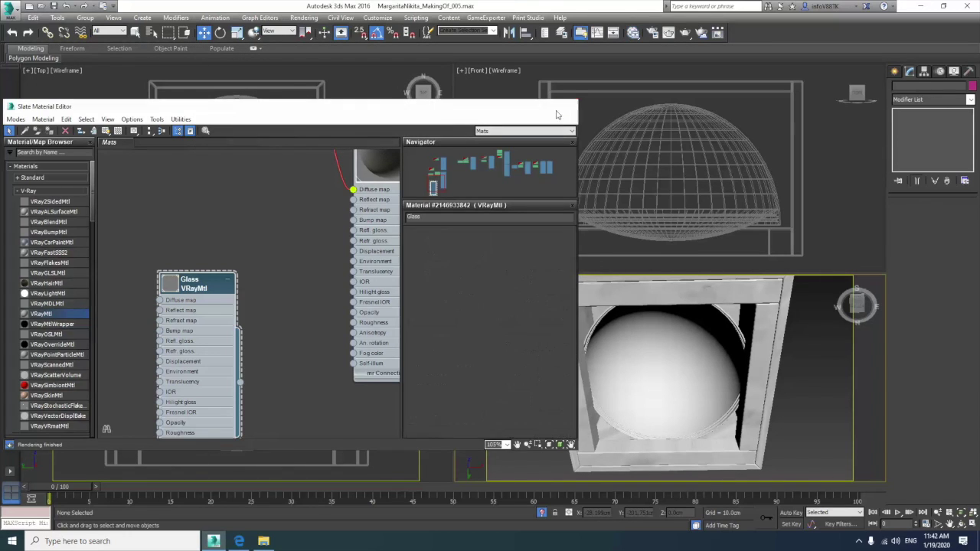
- Close the material editor and draw a new VRayLight over the fixture
click(571, 107)
click(895, 71)
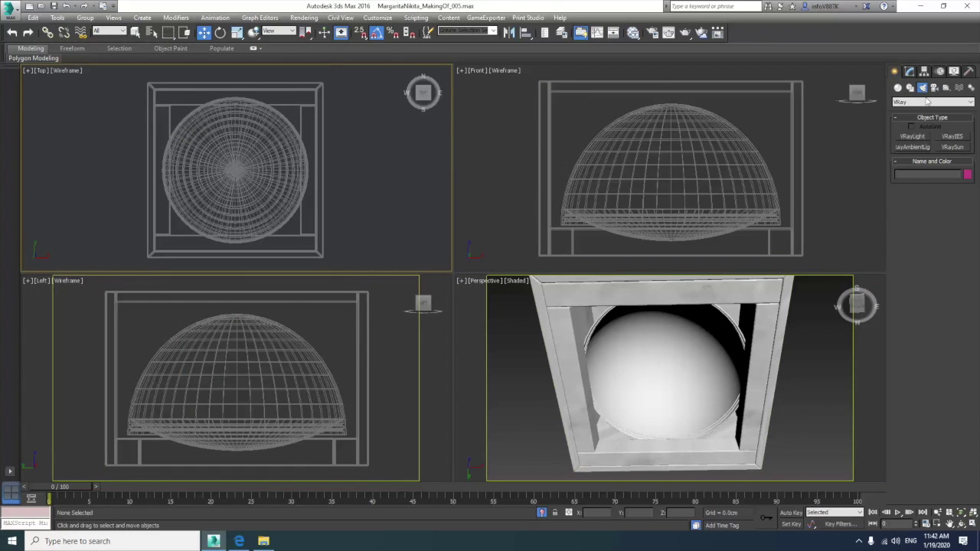
click(917, 137)
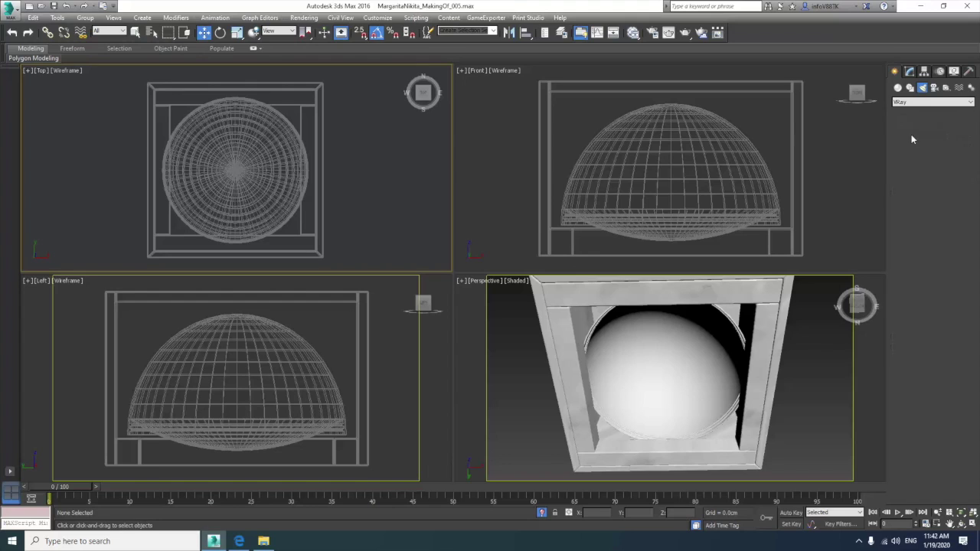
drag(235, 169, 247, 170)
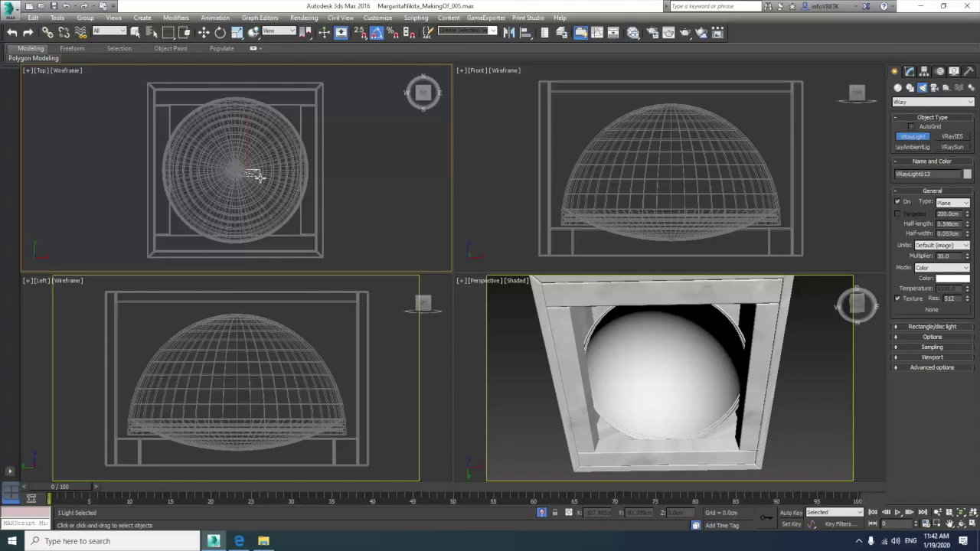
- Make VRayLight013 a sphere light and raise it inside the dome in the Front view
click(967, 202)
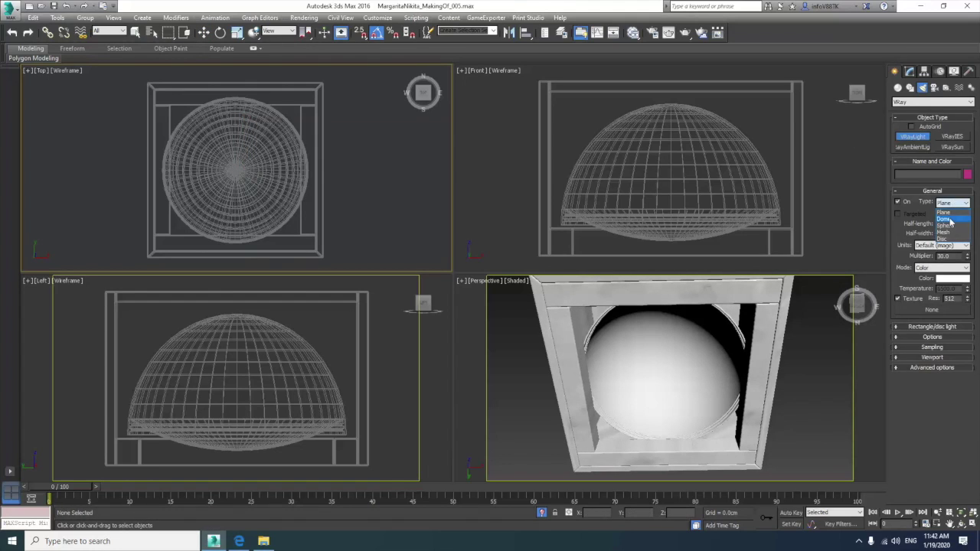
click(947, 227)
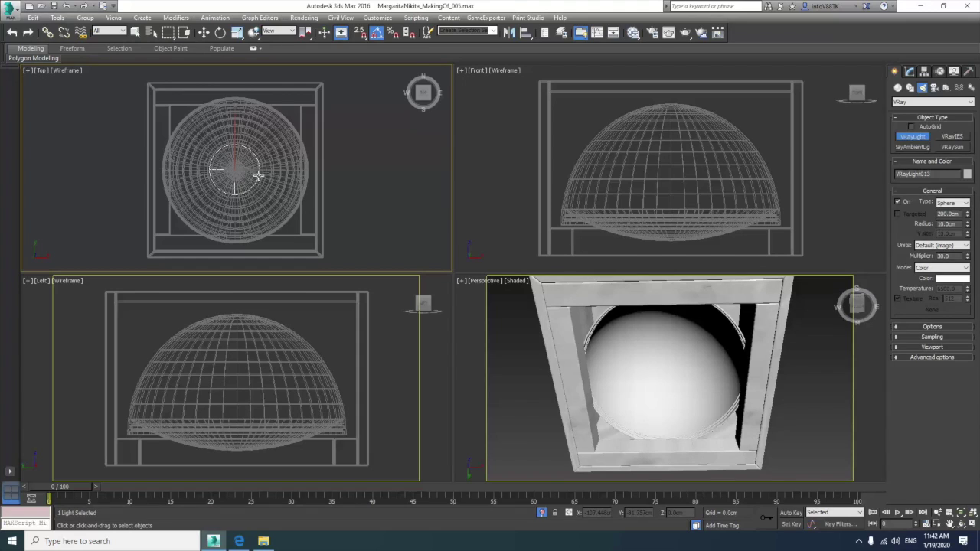
click(203, 32)
scroll(635, 146, down, 2)
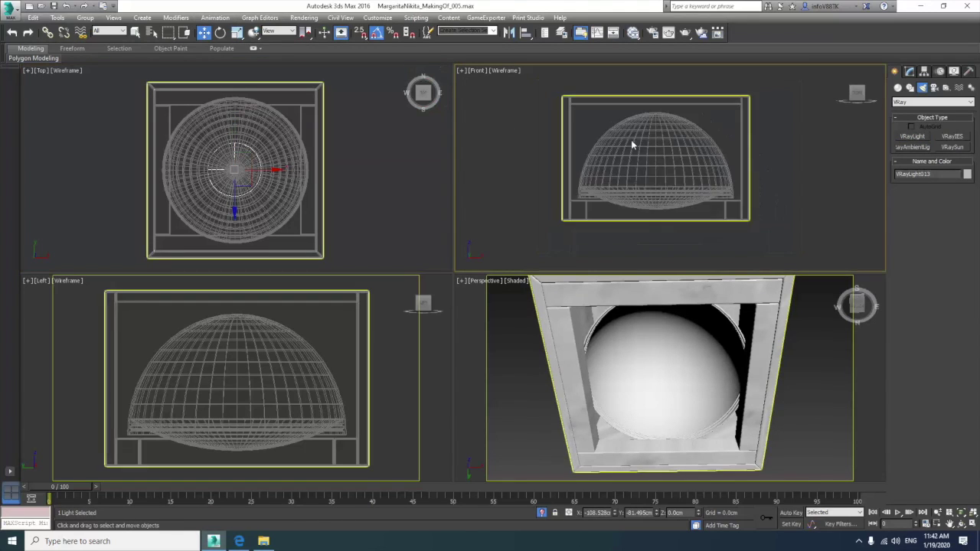
scroll(643, 149, down, 5)
mouse_move(645, 172)
mouse_down()
mouse_move(645, 148)
mouse_move(654, 180)
mouse_up()
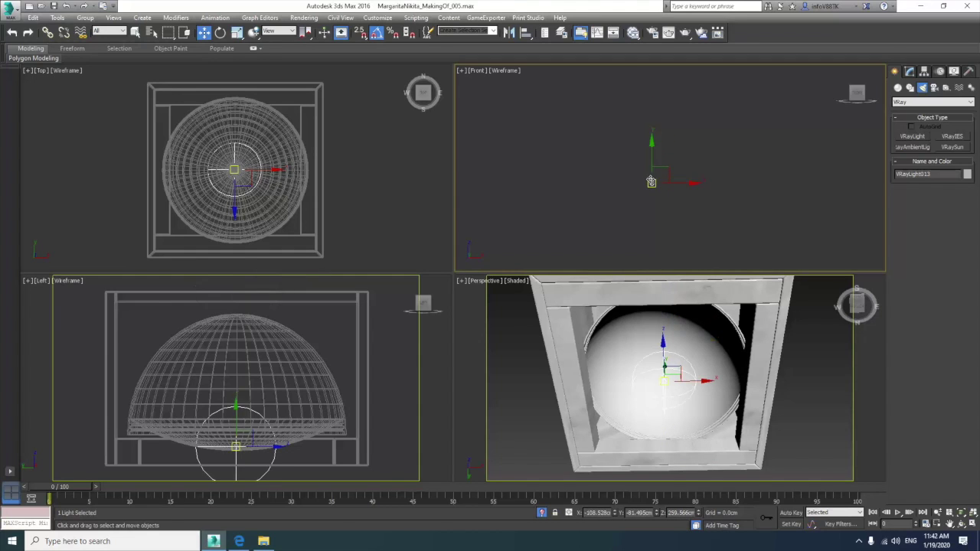
scroll(647, 201, up, 4)
drag(640, 190, 642, 135)
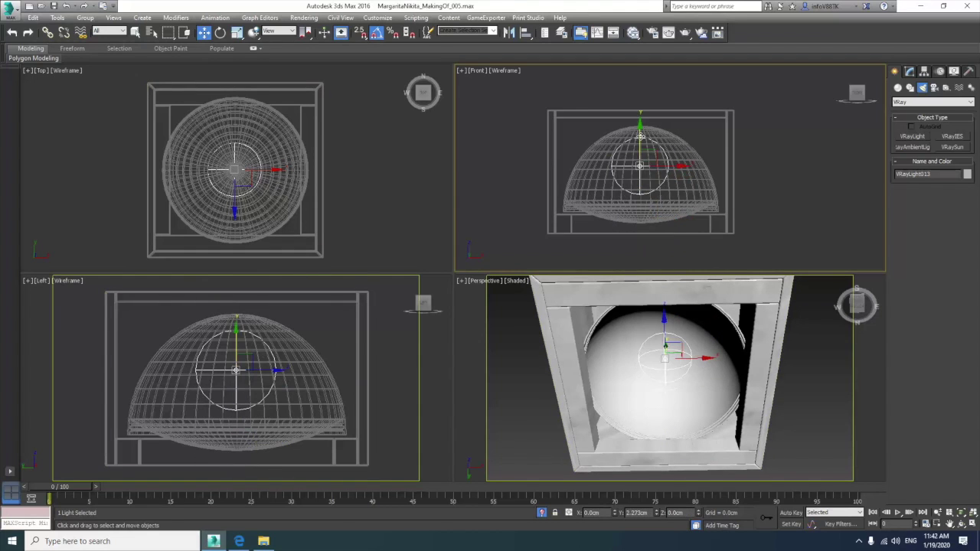
scroll(668, 153, up, 2)
- Set the light radius to 1.009cm and switch its mode to Temperature 3000 K
click(916, 70)
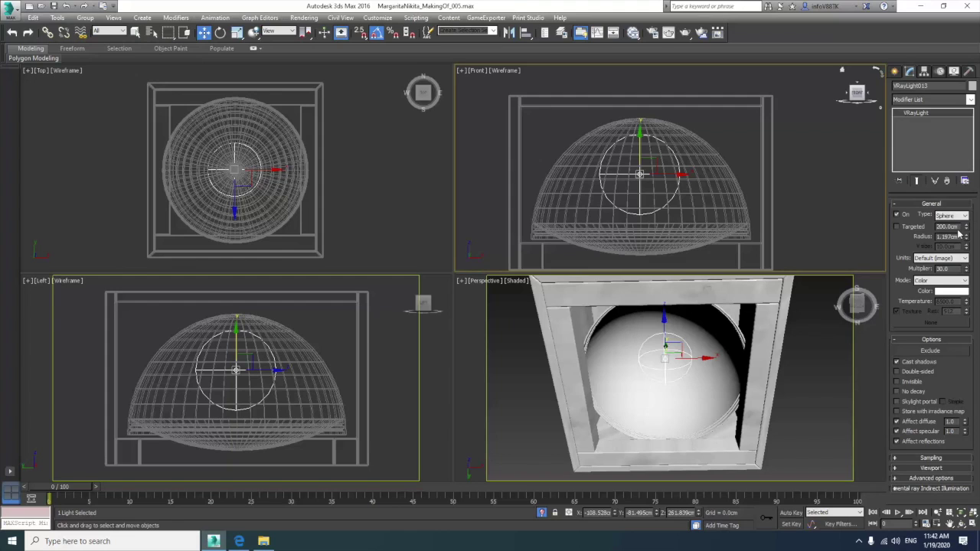
drag(966, 241, 966, 256)
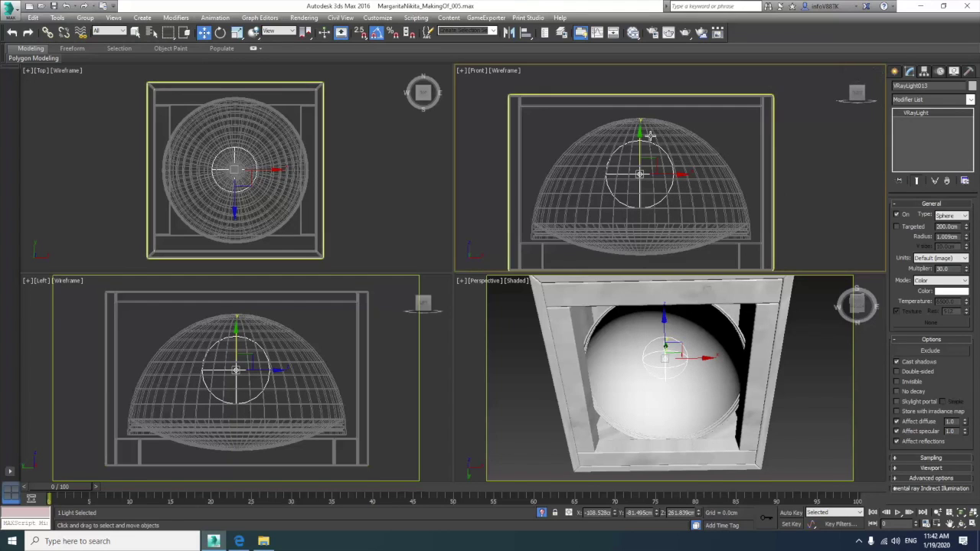
drag(640, 141, 640, 133)
click(937, 288)
text(3000)
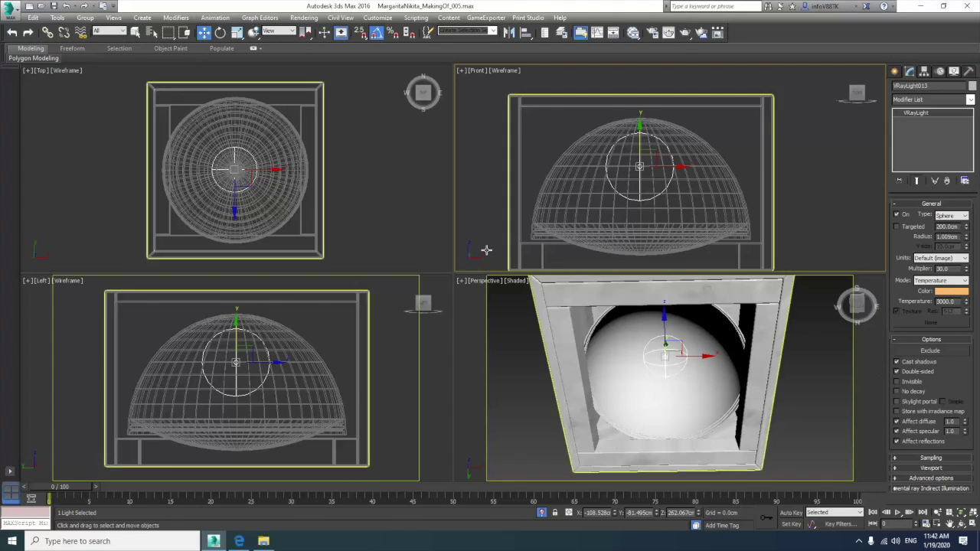
scroll(312, 148, down, 2)
scroll(258, 142, up, 5)
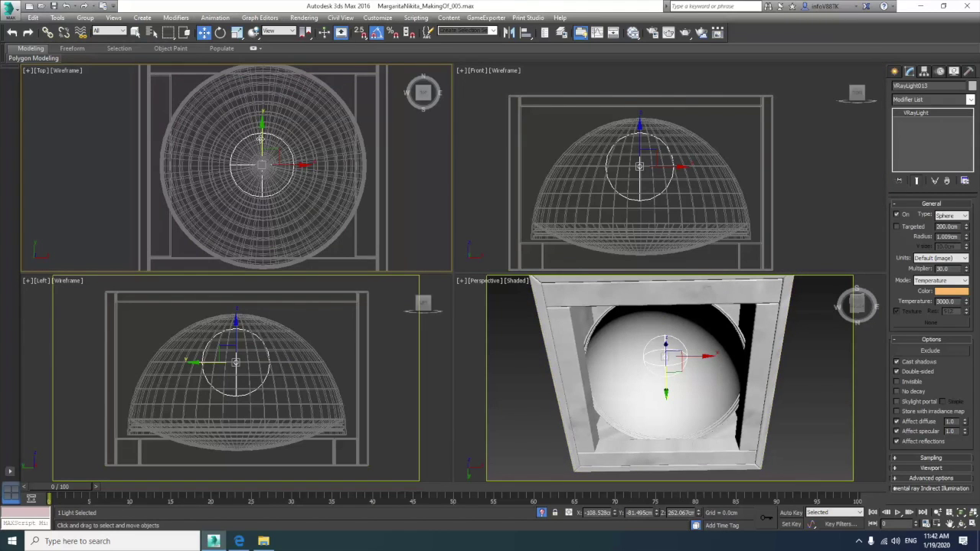
right_click(313, 169)
click(321, 87)
- Maximize the Top view and attempt a clone of VRayLight014, cancelling it
key(z)
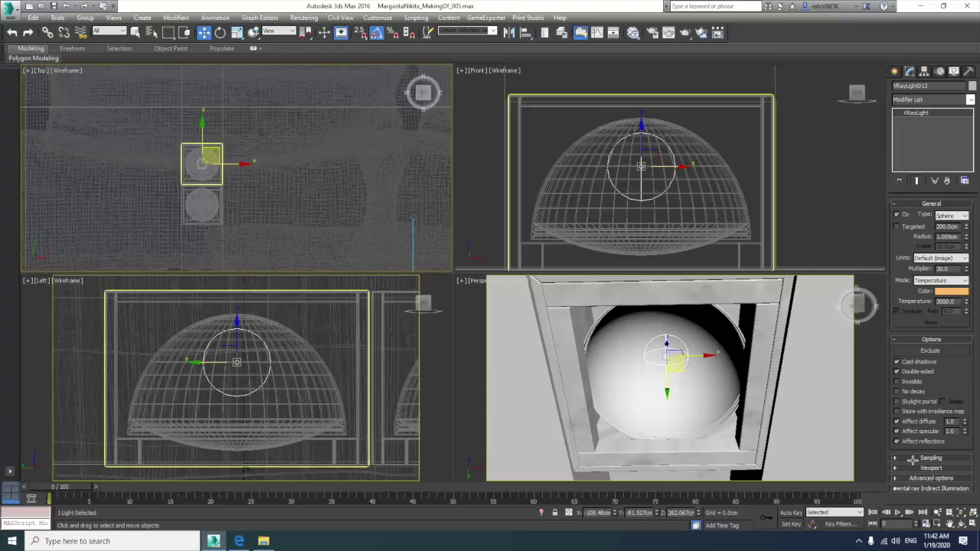
click(973, 524)
scroll(391, 321, up, 2)
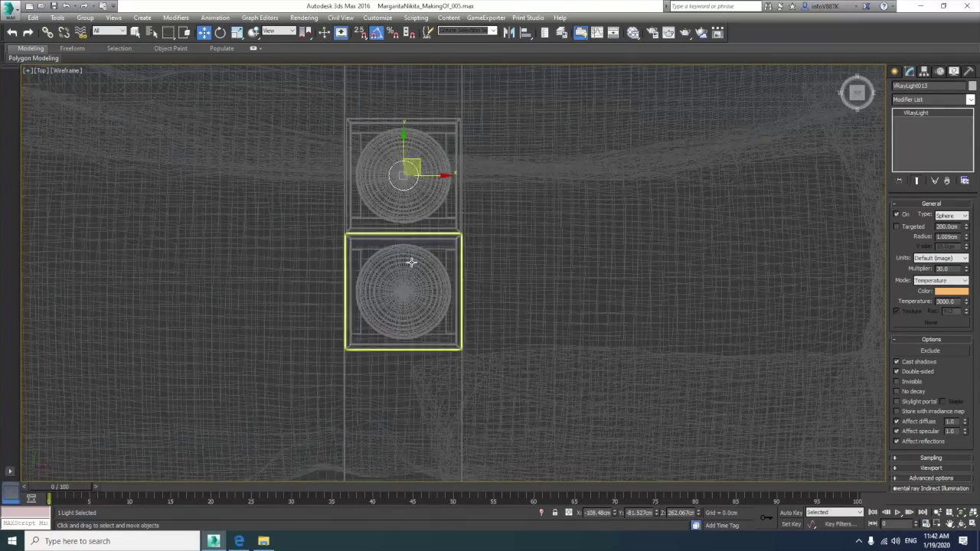
click(404, 219)
click(404, 262)
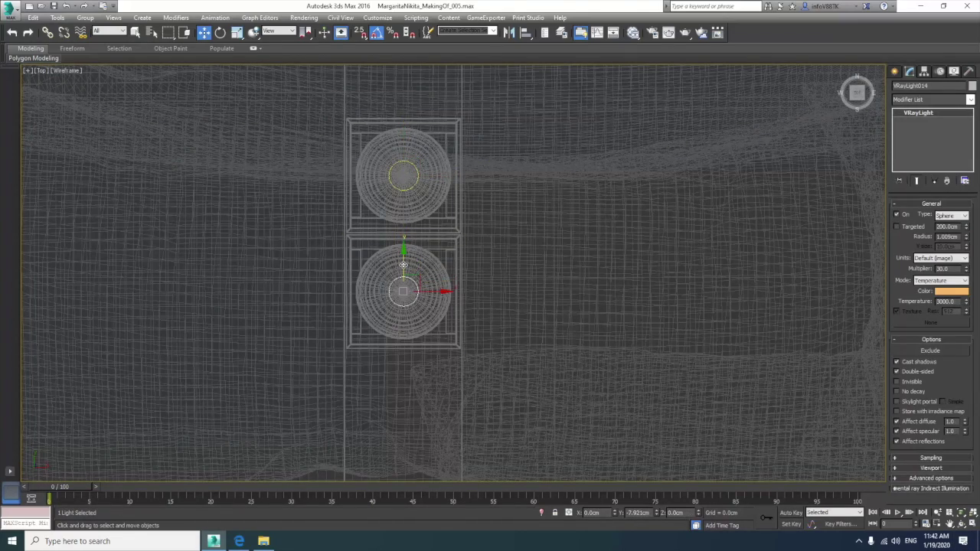
shift+drag(403, 265, 432, 249)
click(494, 313)
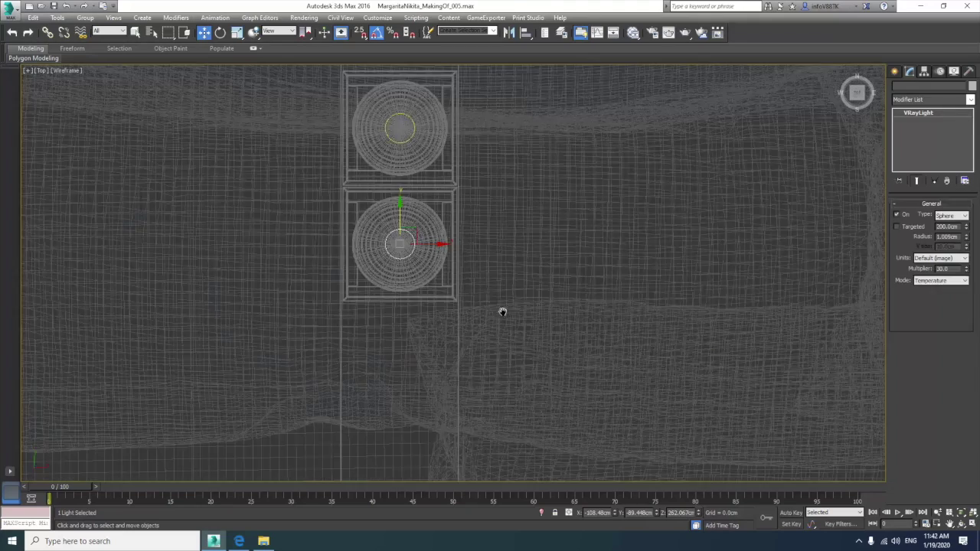
scroll(503, 311, down, 5)
shift+drag(468, 159, 468, 374)
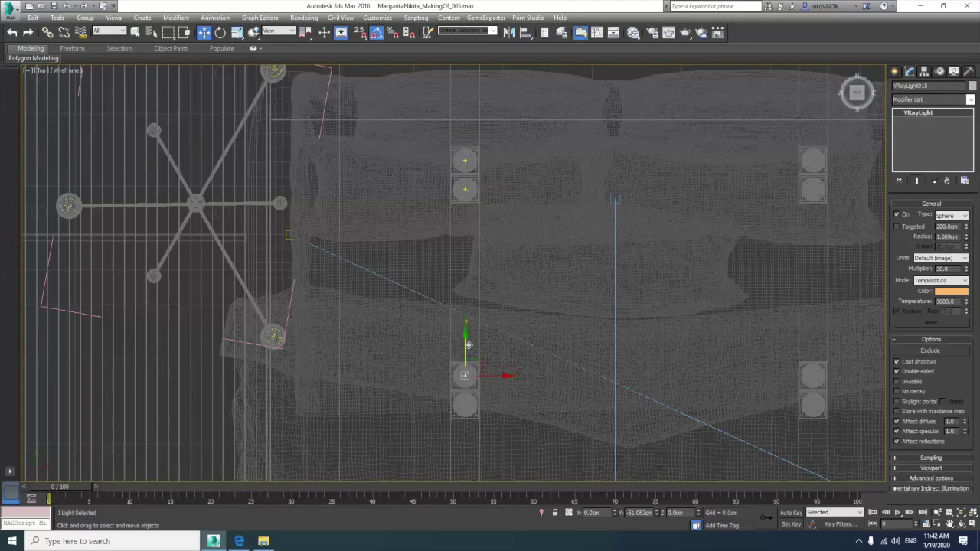
click(531, 312)
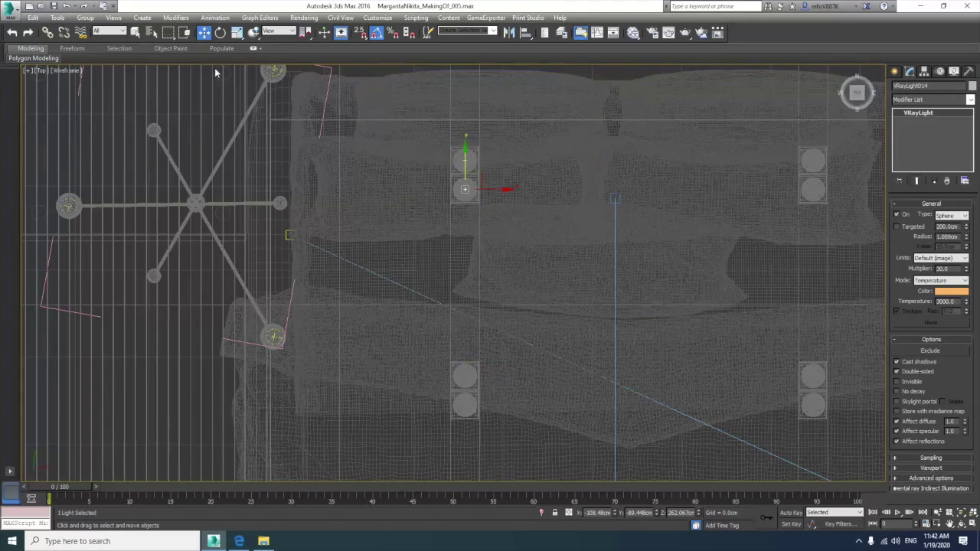
- Set the selection filter to Lights and clone the upper light pair down as instances
click(113, 32)
click(111, 63)
click(186, 33)
ctrl+click(472, 164)
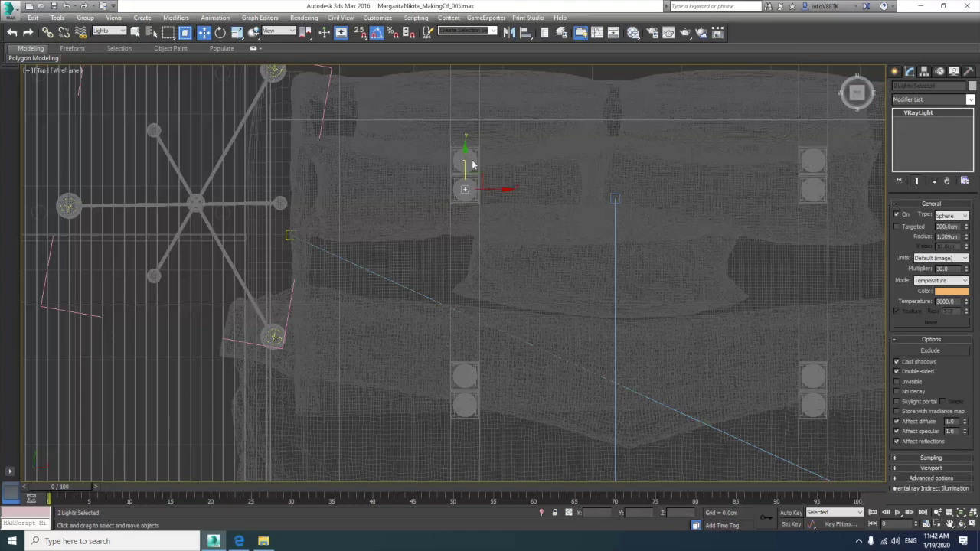
drag(464, 148, 474, 324)
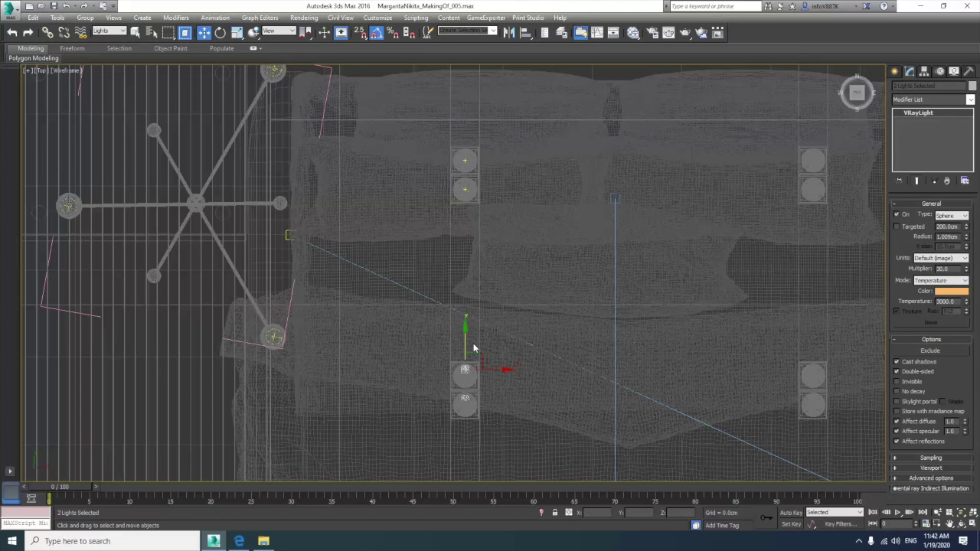
key(Return)
key(z)
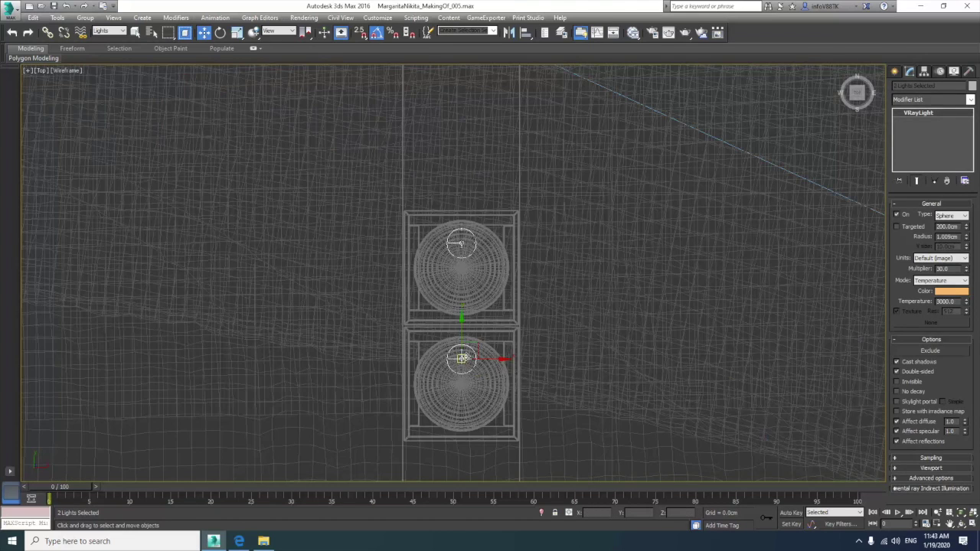
drag(460, 323, 461, 348)
scroll(520, 284, down, 1)
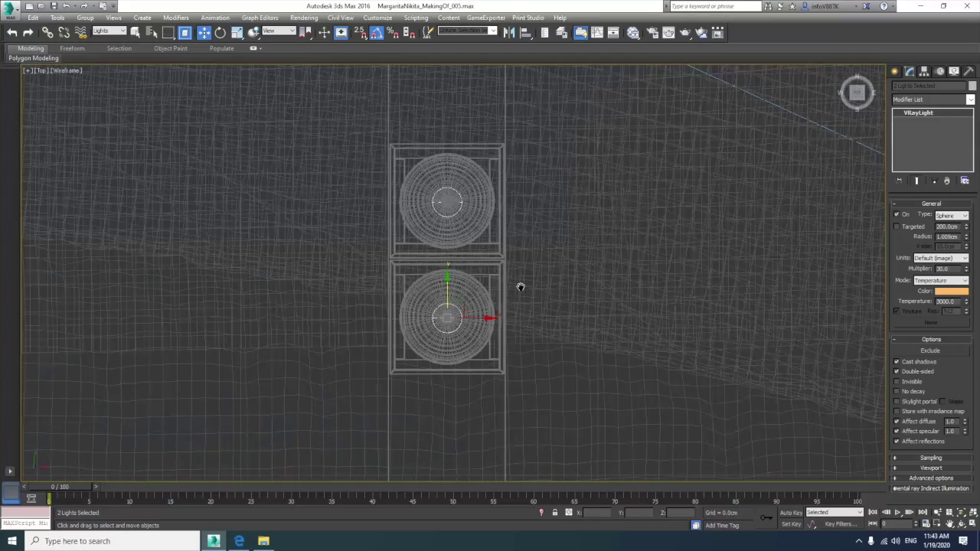
scroll(520, 284, down, 6)
shift+drag(485, 182, 485, 290)
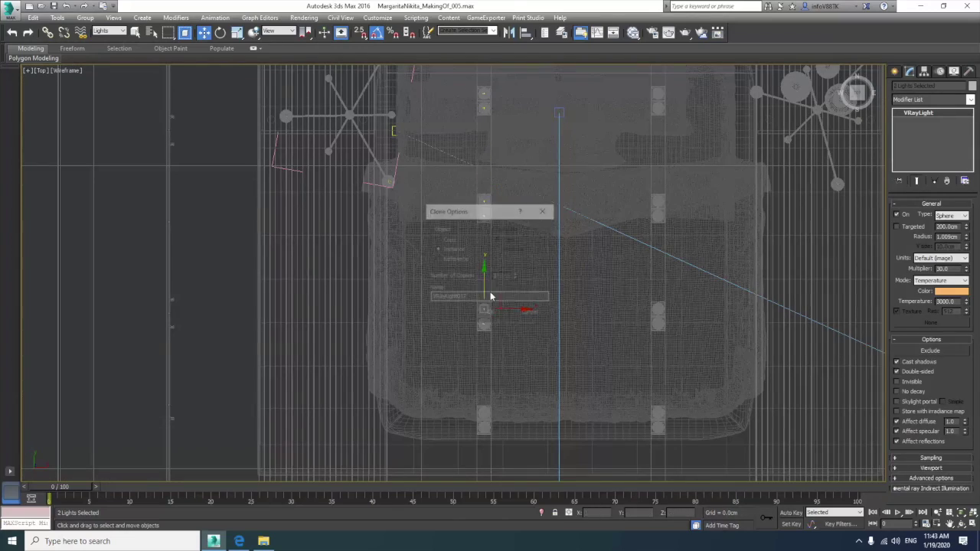
key(Return)
- Align the copied lights with the fixtures and clone the pair onto another fixture
scroll(485, 342, up, 5)
scroll(478, 268, up, 3)
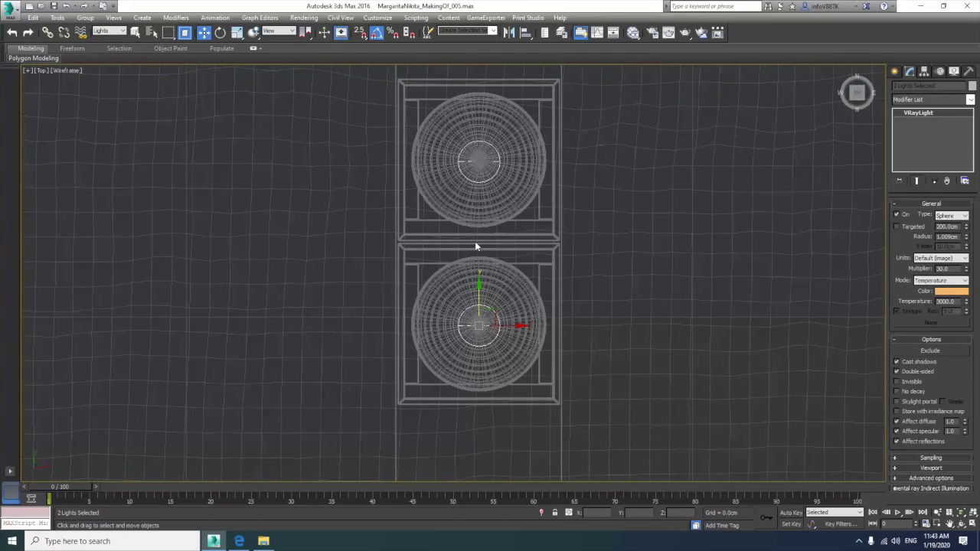
drag(478, 297, 480, 294)
scroll(497, 264, down, 5)
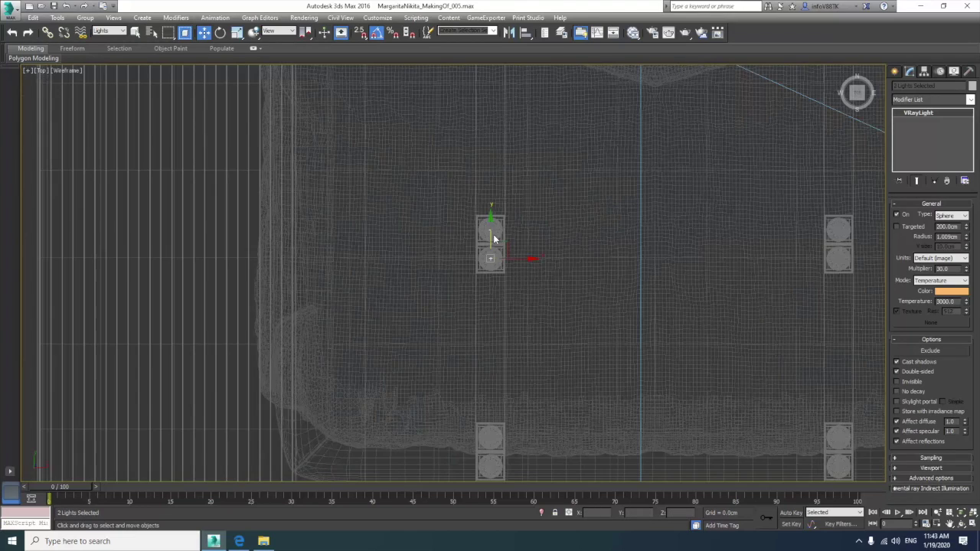
scroll(493, 245, up, 2)
shift+drag(491, 347, 491, 343)
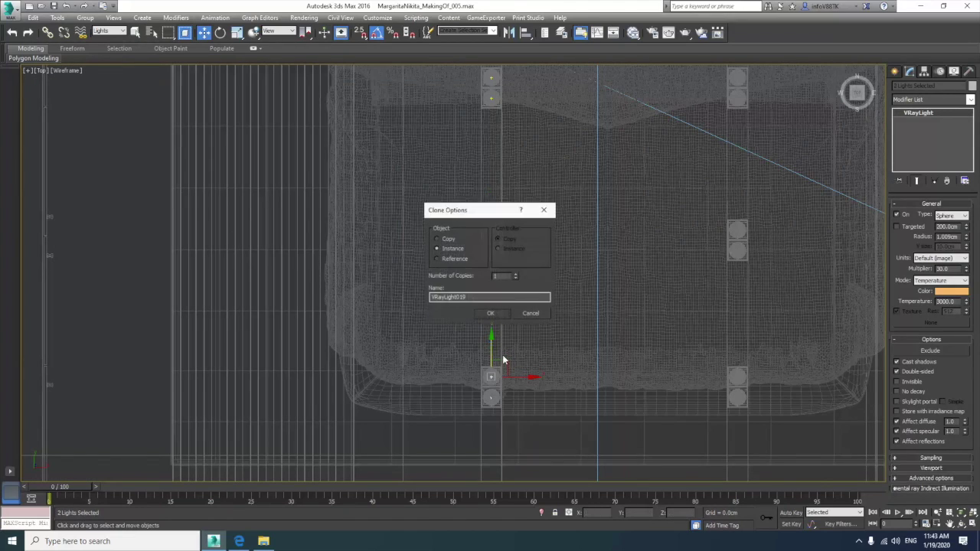
click(494, 312)
scroll(496, 389, up, 5)
scroll(464, 288, down, 2)
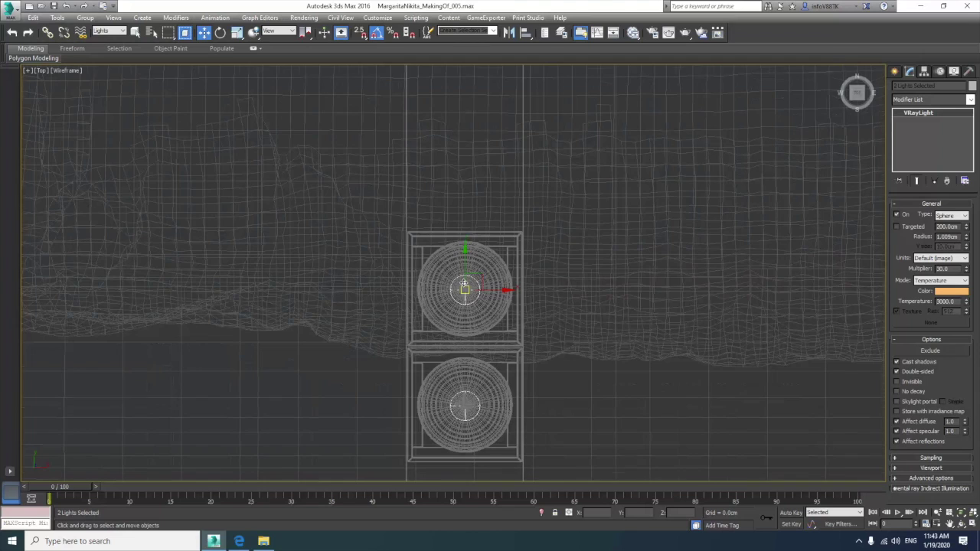
drag(464, 269, 464, 266)
scroll(465, 363, down, 5)
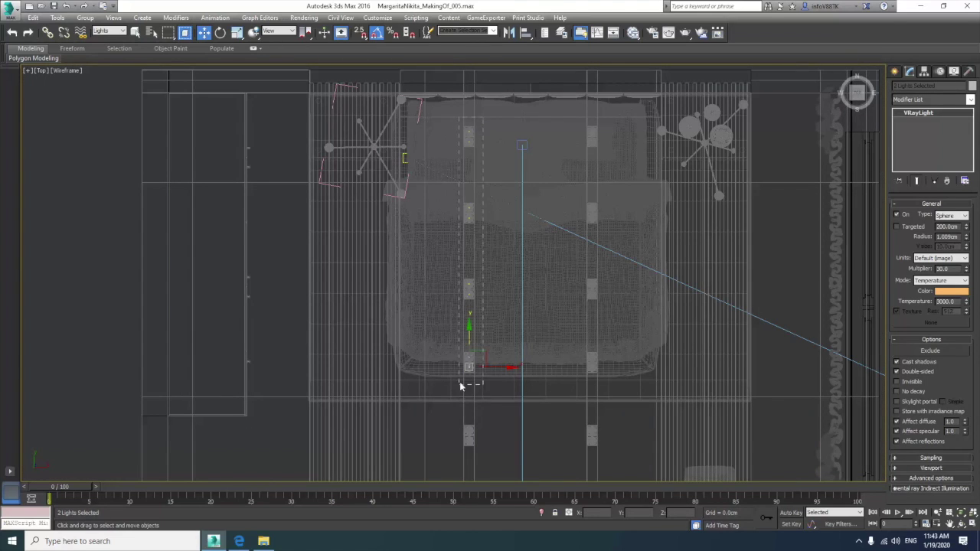
scroll(463, 421, up, 5)
- Select the next light pair and copy it to the following fixture
mouse_move(480, 409)
middle_down()
mouse_move(481, 337)
mouse_move(467, 391)
middle_up()
drag(504, 180, 429, 285)
scroll(471, 190, down, 5)
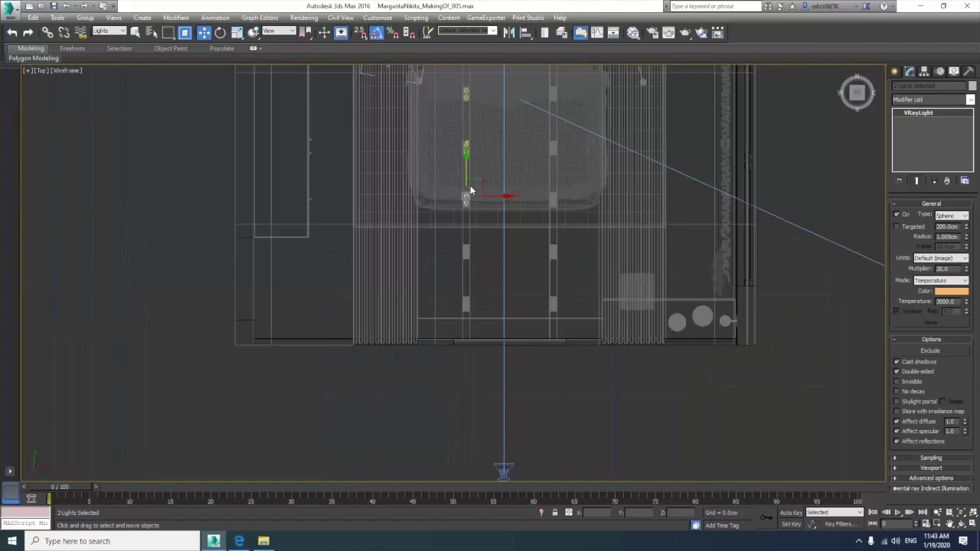
shift+drag(463, 164, 469, 238)
key(Return)
scroll(468, 229, up, 2)
scroll(476, 211, up, 4)
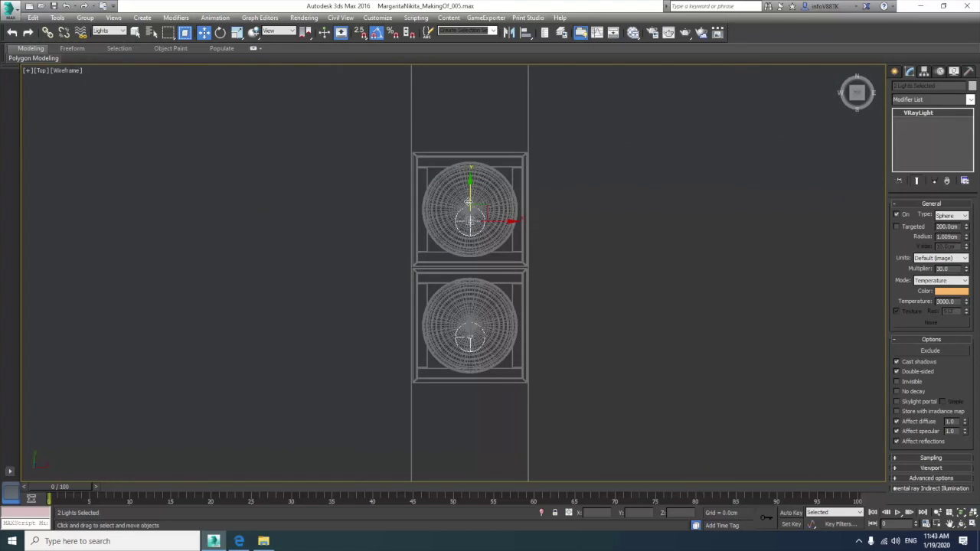
scroll(468, 168, down, 2)
scroll(468, 149, down, 3)
- Copy the lights onto the lower fixture pair
shift+drag(468, 147, 476, 325)
key(Return)
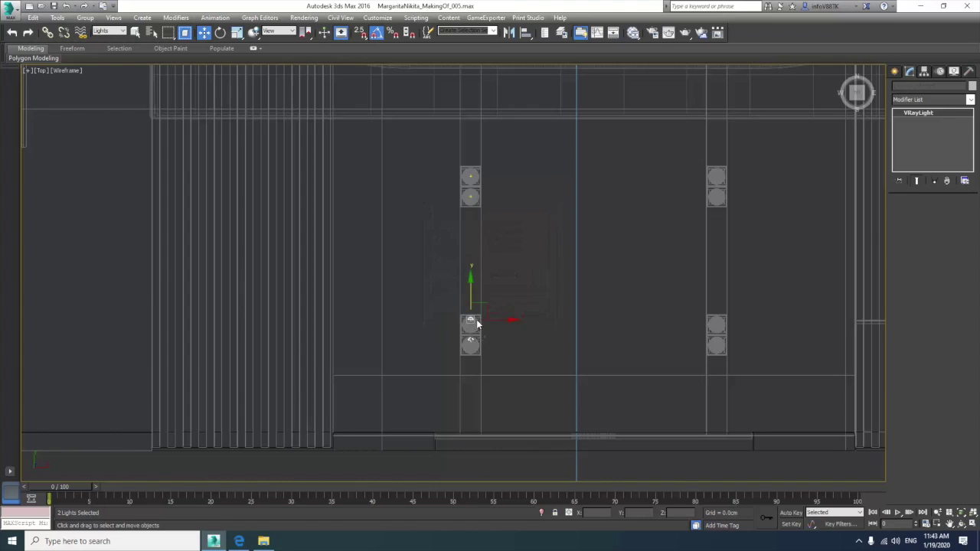
scroll(476, 325, up, 5)
scroll(469, 340, up, 1)
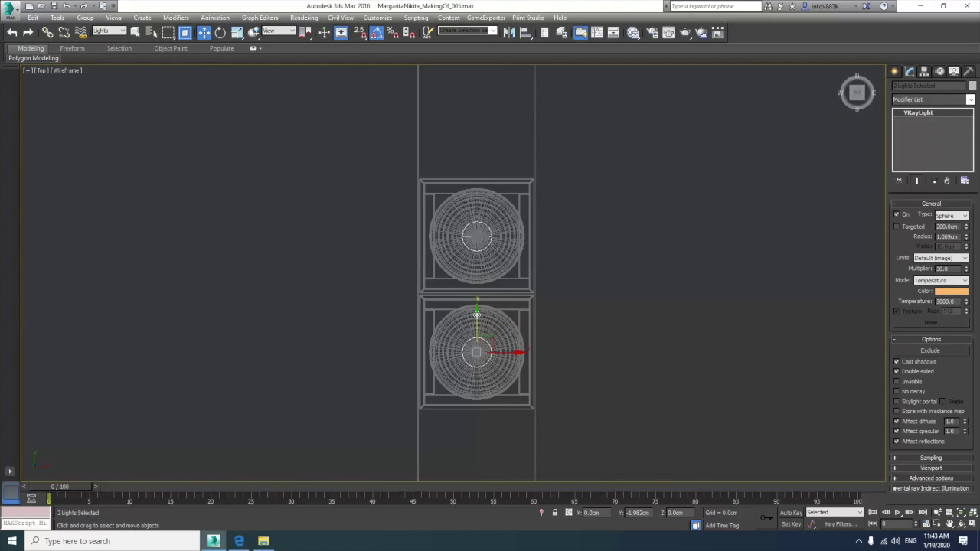
scroll(478, 315, down, 2)
scroll(479, 291, down, 2)
scroll(483, 199, down, 1)
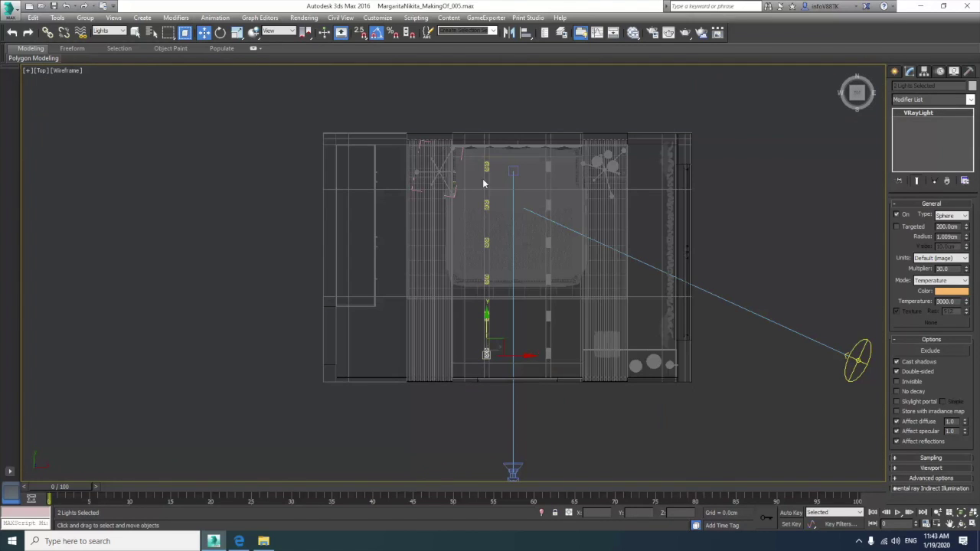
- Clone the whole sphere-light column and centre the copies inside the pendant shades
mouse_move(485, 371)
mouse_down()
mouse_move(512, 267)
mouse_move(574, 240)
mouse_up()
key(Return)
scroll(553, 245, up, 3)
scroll(528, 245, up, 2)
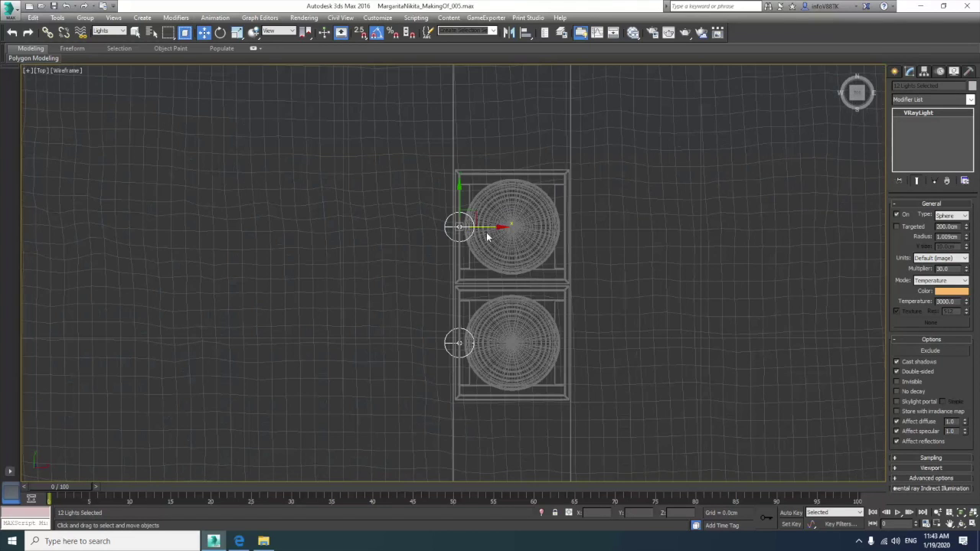
drag(490, 226, 542, 228)
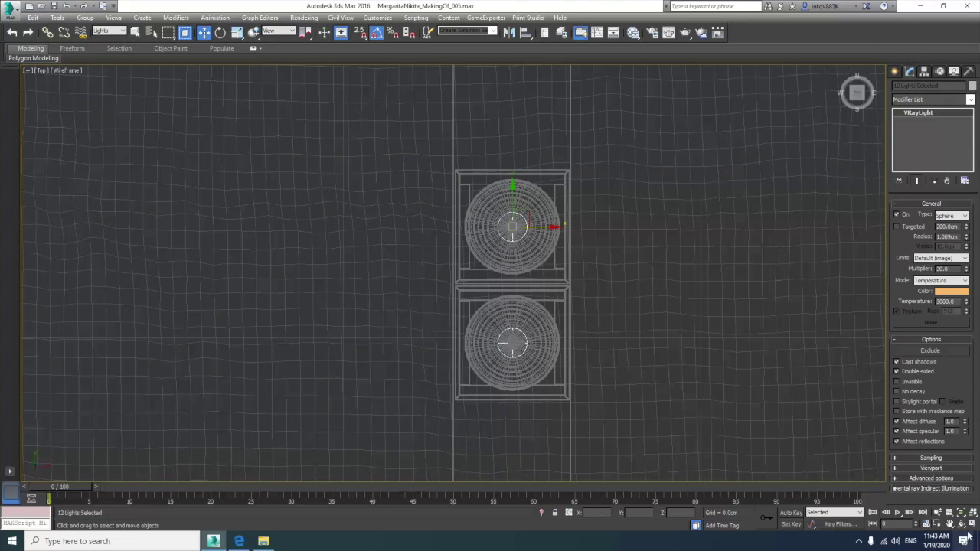
- Set the view to PhysCamera001, maximize it, test-render, and close the frame buffer
click(973, 525)
click(481, 281)
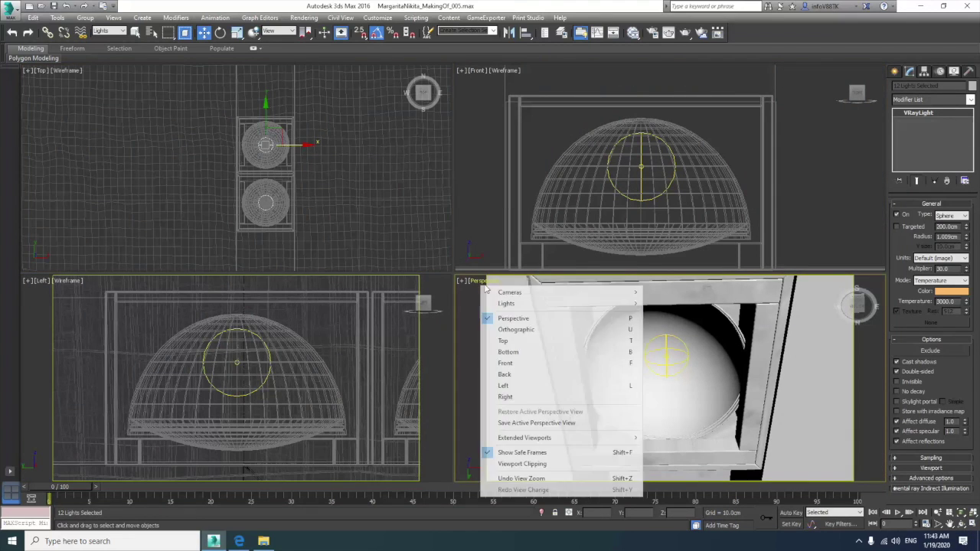
click(680, 294)
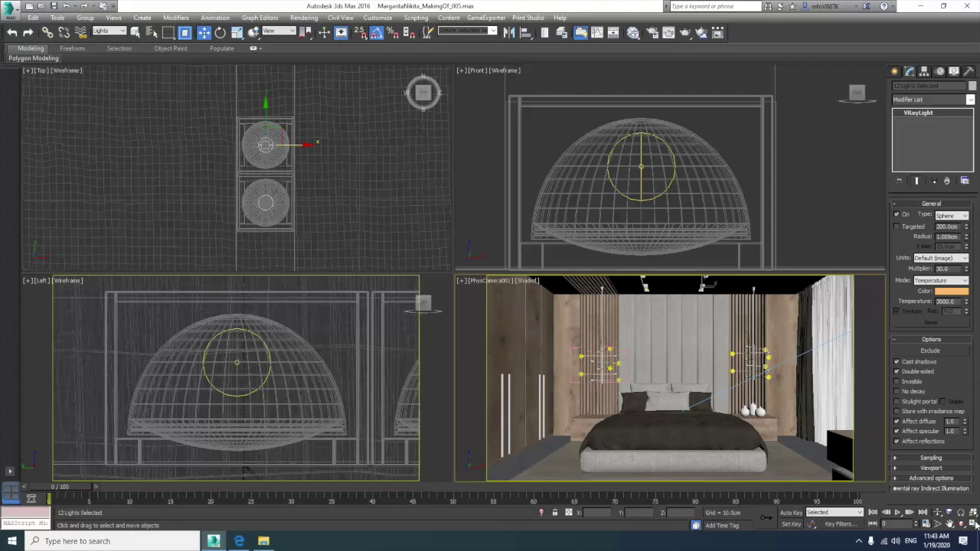
click(974, 524)
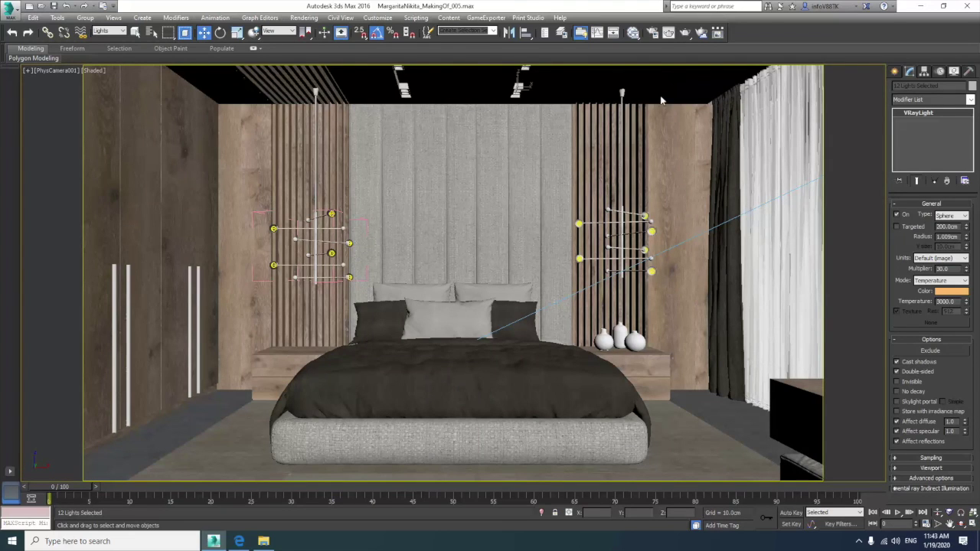
click(686, 33)
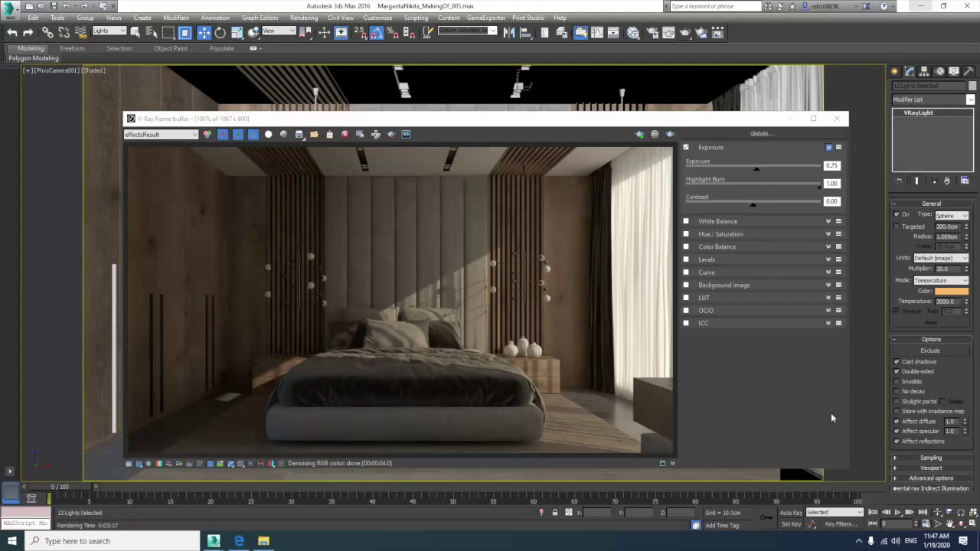
click(839, 120)
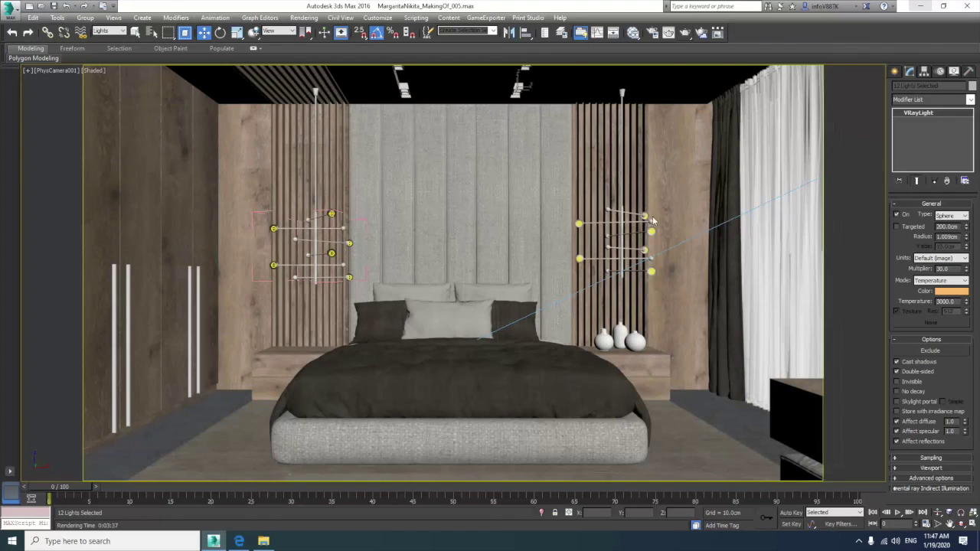
- Set Area to Render to Blowup, fit the region around the pendant, and render it
click(646, 217)
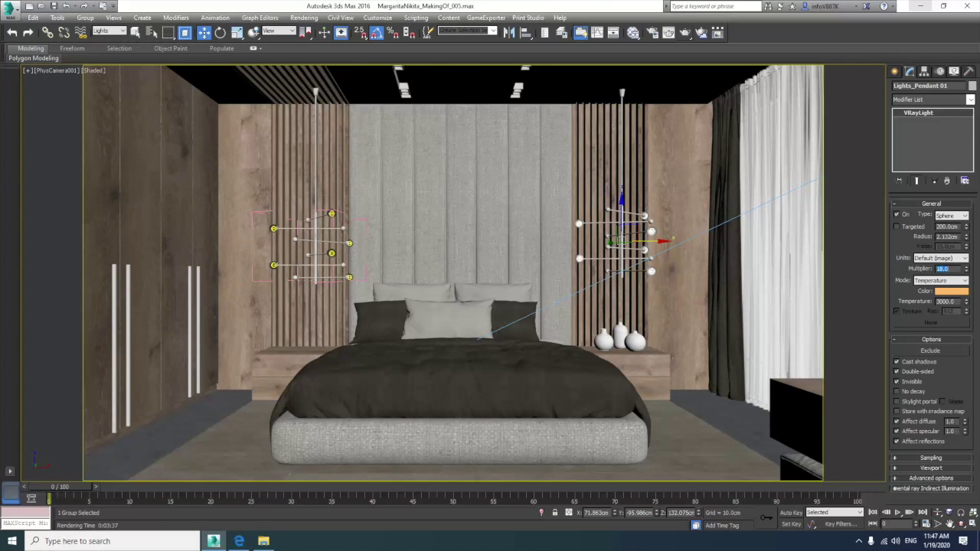
click(517, 89)
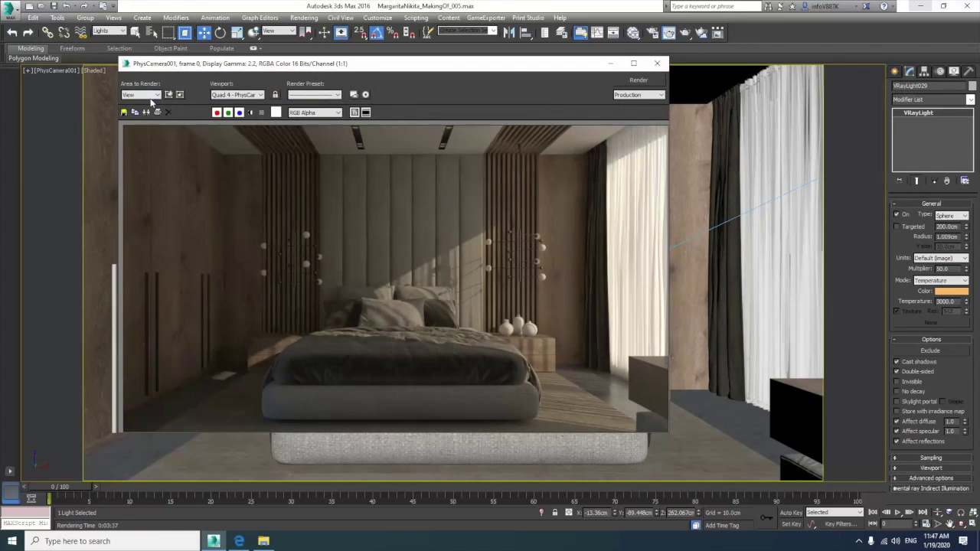
click(149, 95)
click(138, 131)
click(657, 63)
drag(635, 168, 635, 164)
mouse_move(582, 92)
mouse_down()
mouse_move(583, 77)
mouse_move(499, 59)
mouse_up()
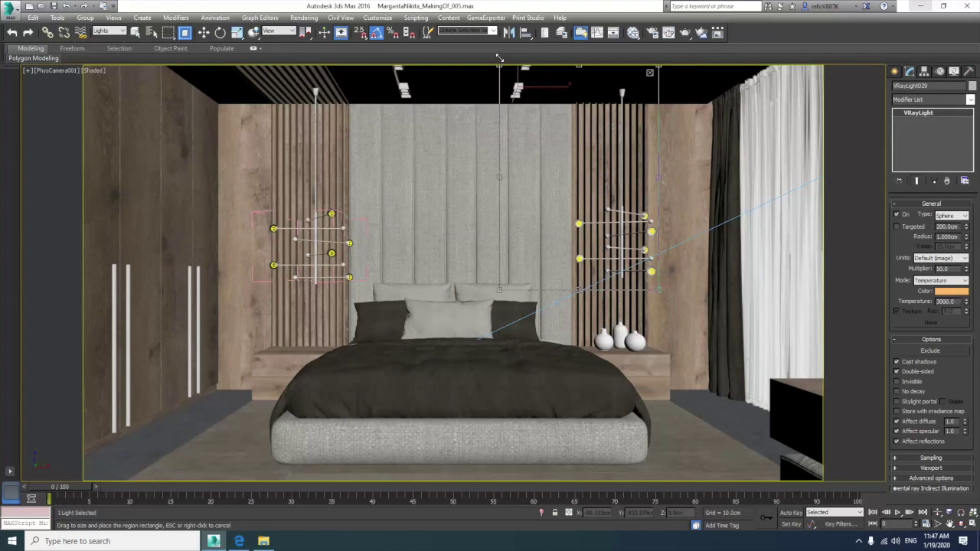
click(685, 33)
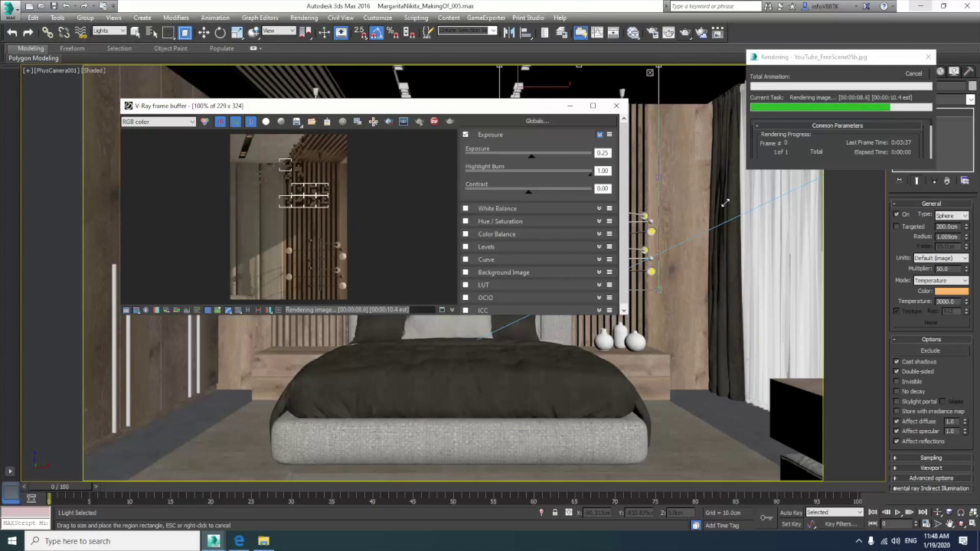
- Set the Lights_Pendant 01 multiplier to 30 and re-render the close-up region
key(w)
click(652, 229)
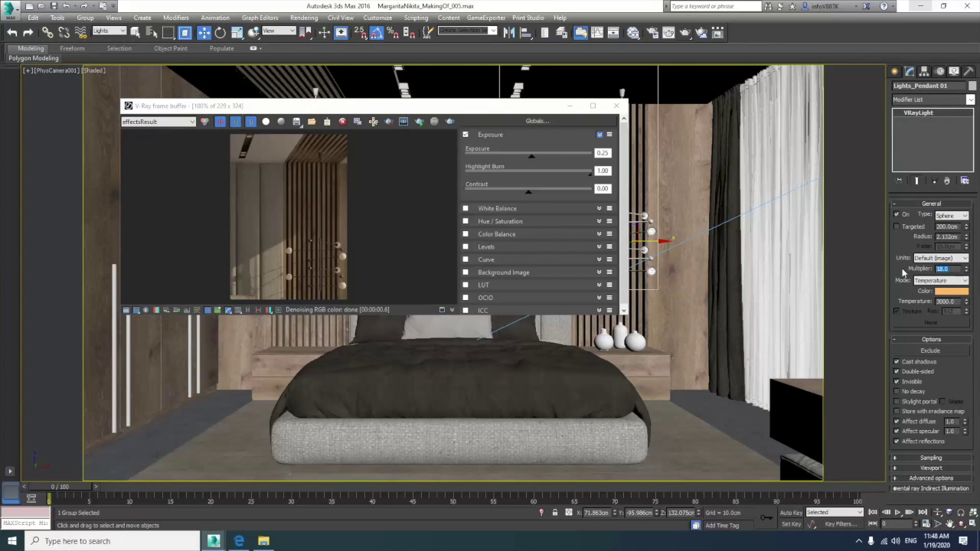
text(30)
click(615, 107)
click(686, 34)
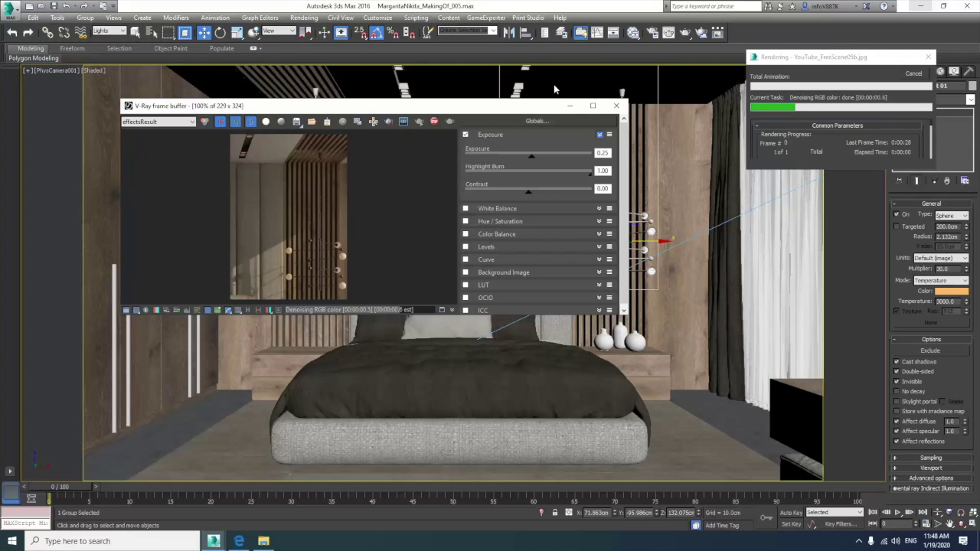
- Uncheck Invisible on the pendant lights, re-render the close-up, and close the frame buffer
click(909, 383)
text(50)
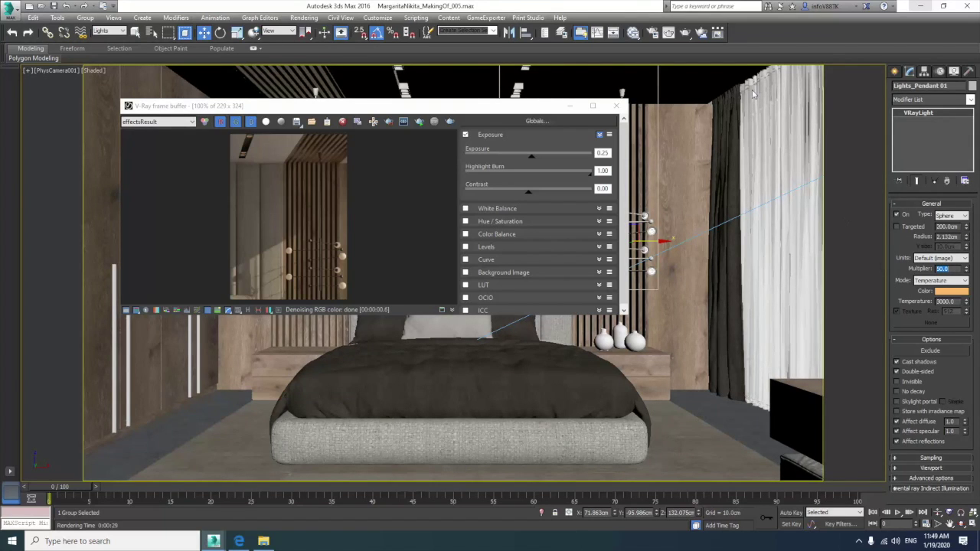
click(685, 34)
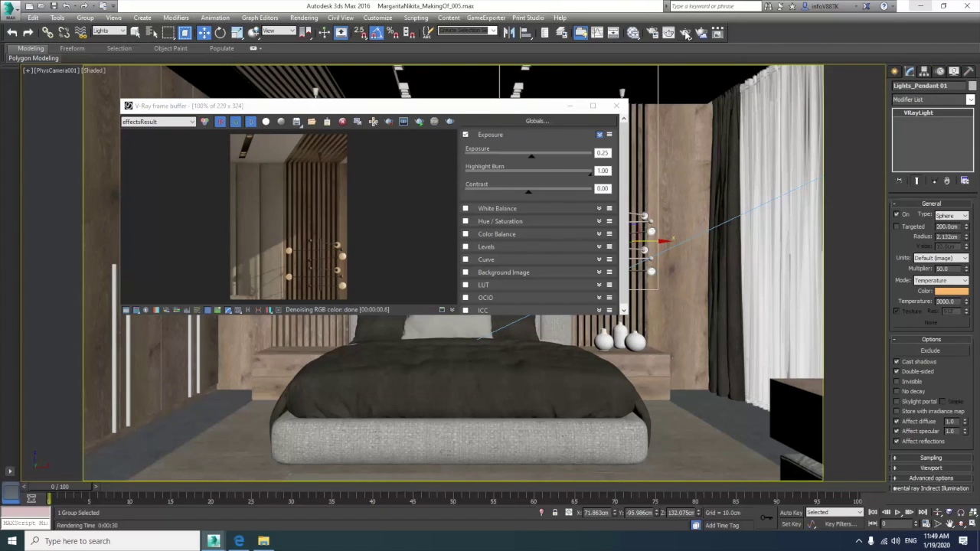
click(617, 105)
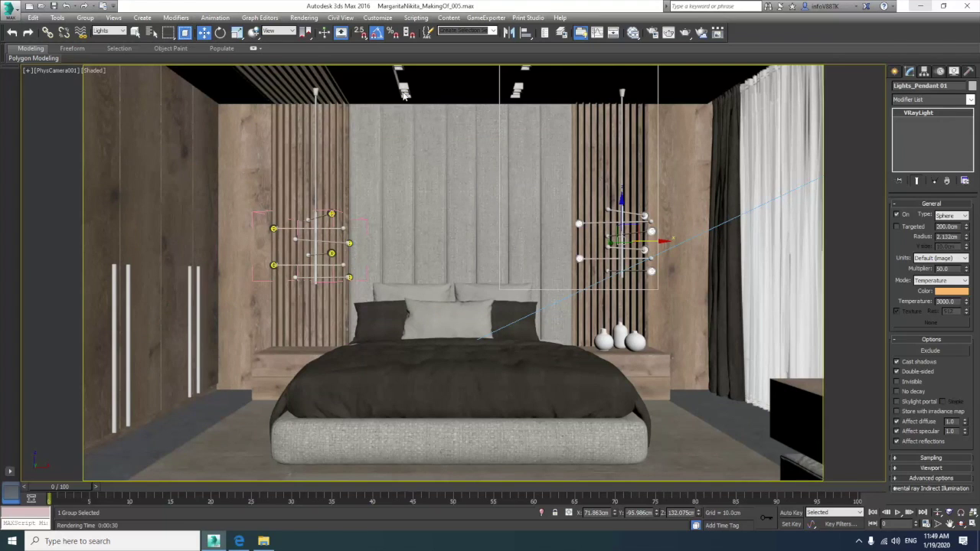
- Set the selection filter to All and show all four viewports
click(123, 30)
click(107, 40)
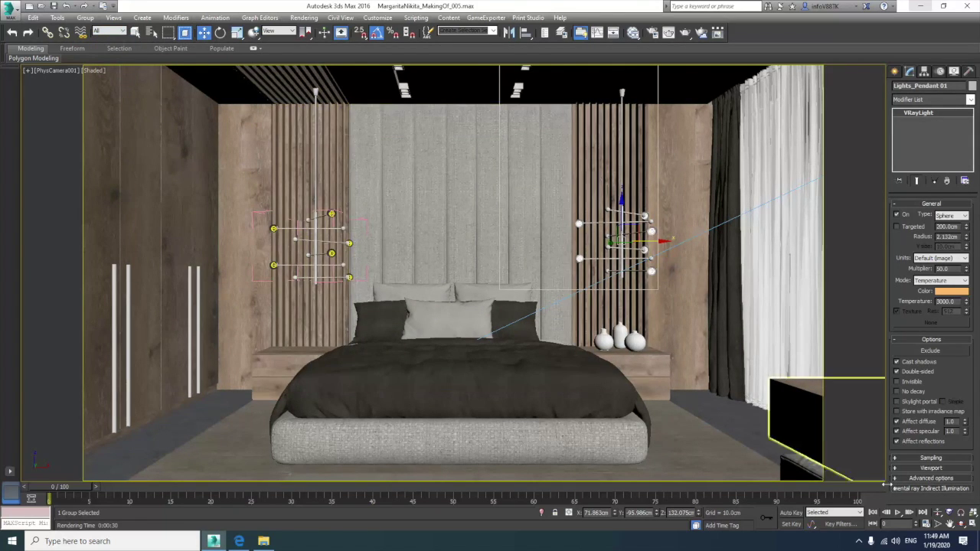
key(alt+w)
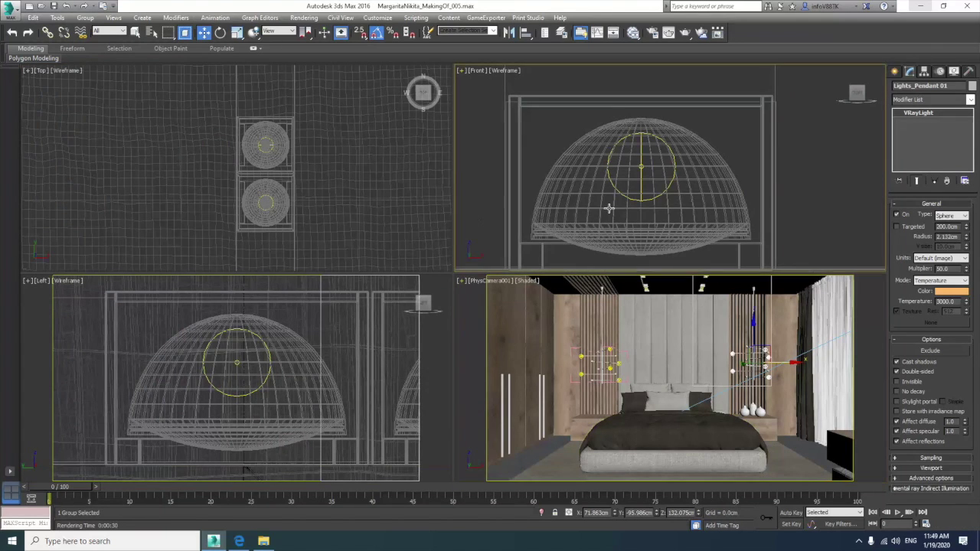
scroll(605, 207, down, 5)
scroll(638, 160, down, 2)
- Create VRayIES001 by dragging straight down from the ceiling in the Front view
click(895, 71)
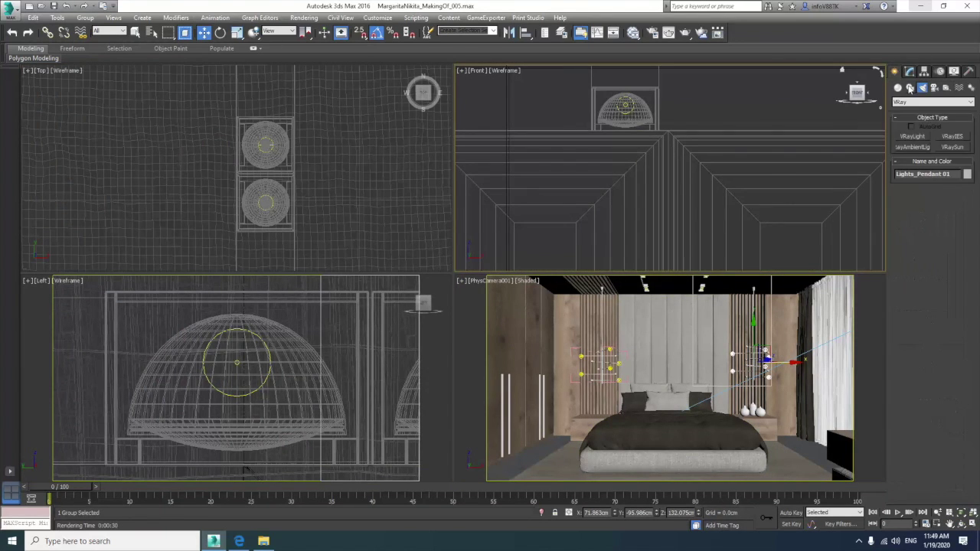
click(952, 136)
scroll(638, 158, down, 2)
scroll(625, 124, down, 1)
drag(621, 115, 624, 479)
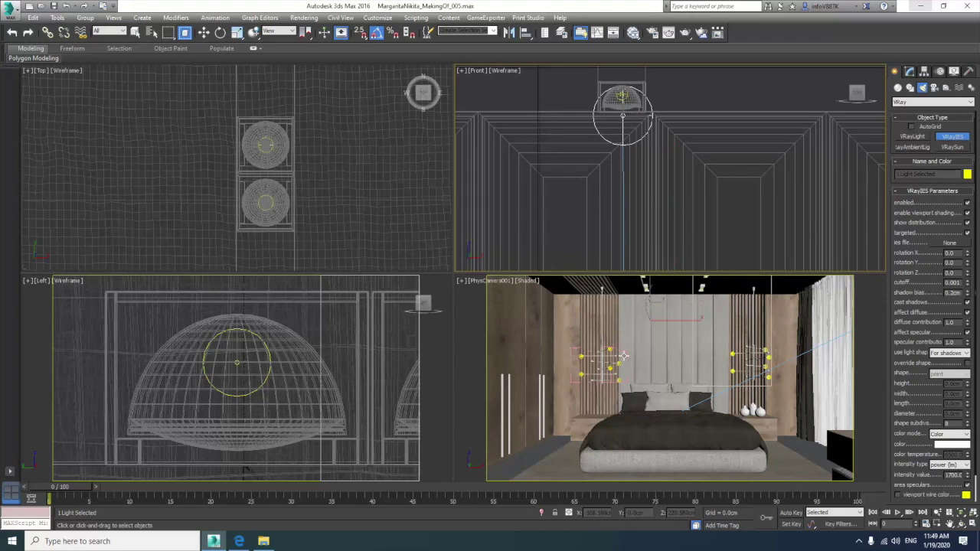
scroll(636, 107, down, 3)
scroll(635, 107, down, 3)
- Switch to Move, set the selection filter back to Lights, and select the IES target
click(203, 32)
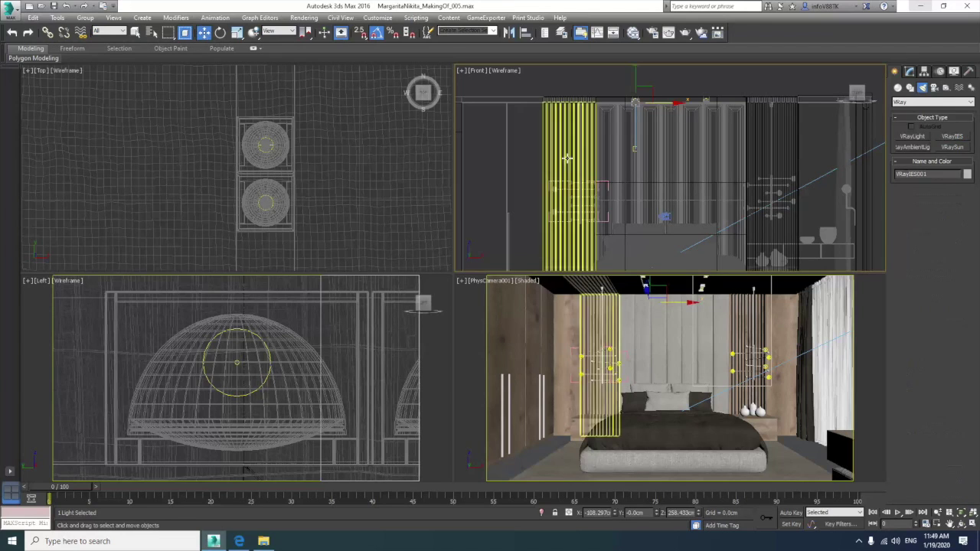
click(110, 31)
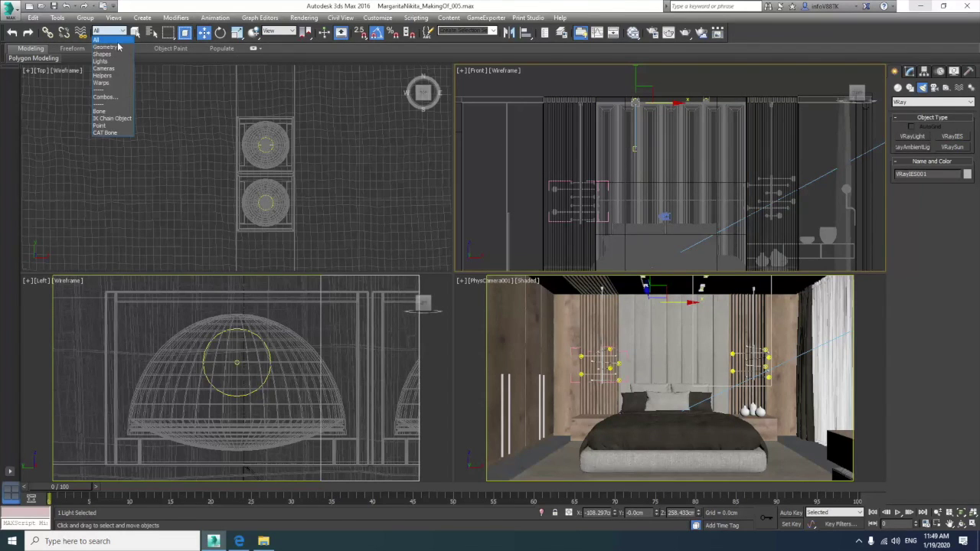
click(111, 67)
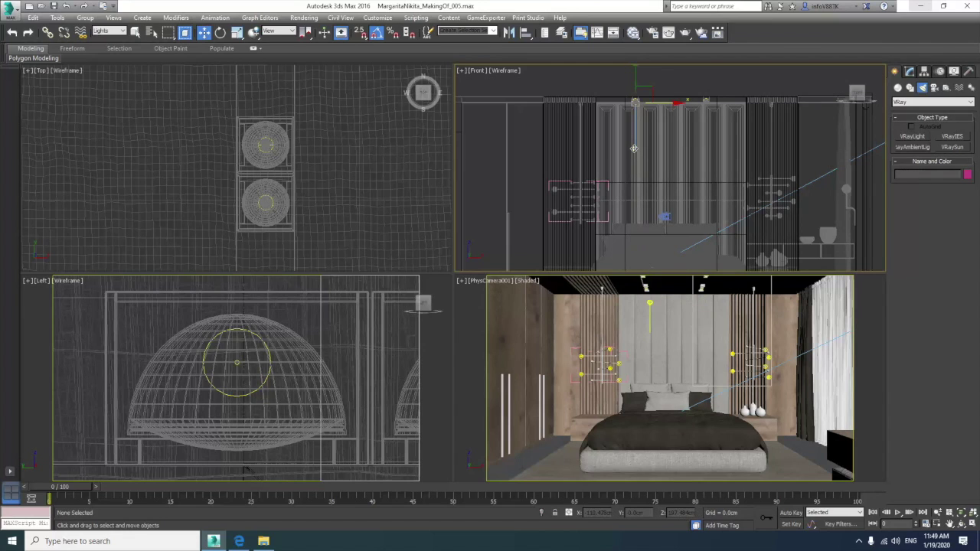
scroll(635, 143, up, 5)
click(633, 188)
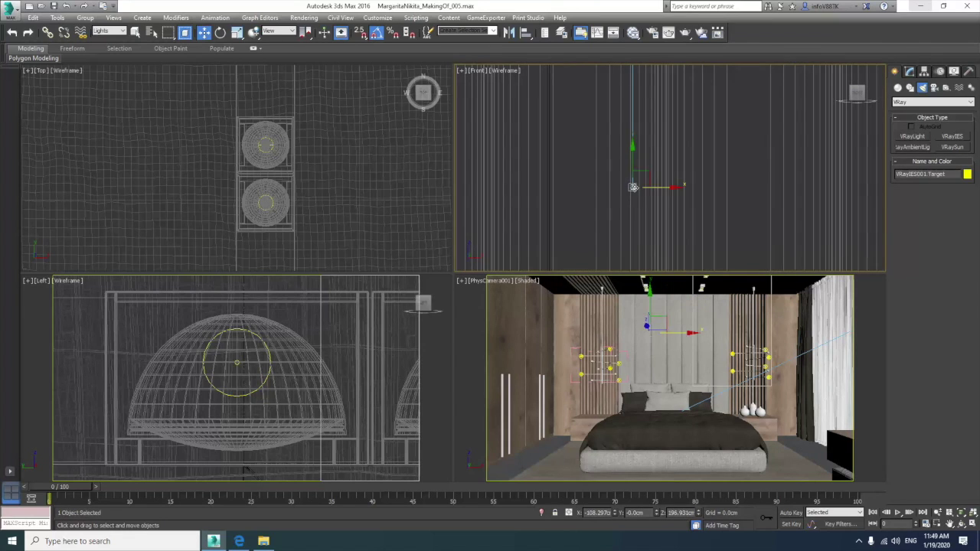
scroll(634, 190, down, 4)
- Lower the IES target further, then reposition the IES light over the bed in plan
drag(635, 170, 634, 253)
scroll(634, 123, up, 5)
click(634, 122)
scroll(297, 172, down, 2)
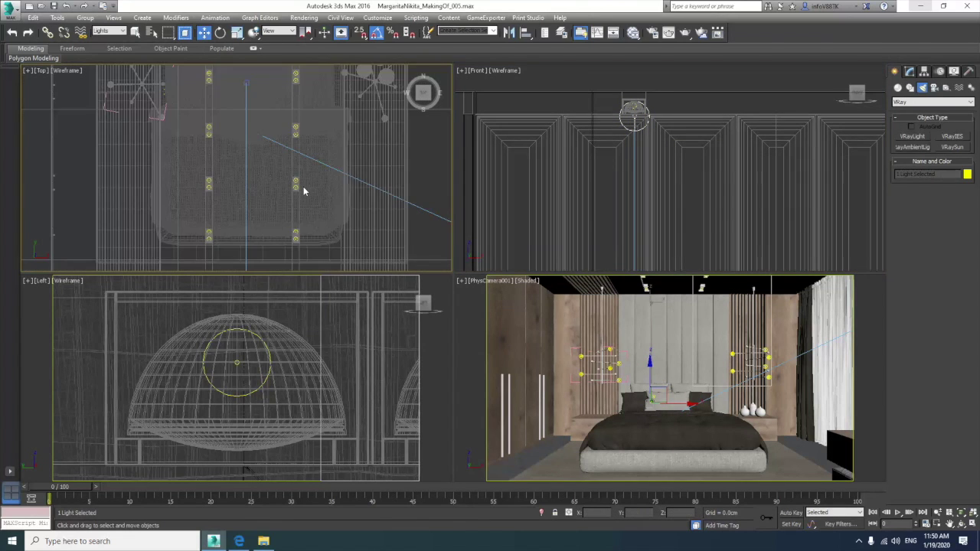
scroll(301, 188, down, 2)
scroll(276, 126, down, 2)
drag(273, 118, 274, 200)
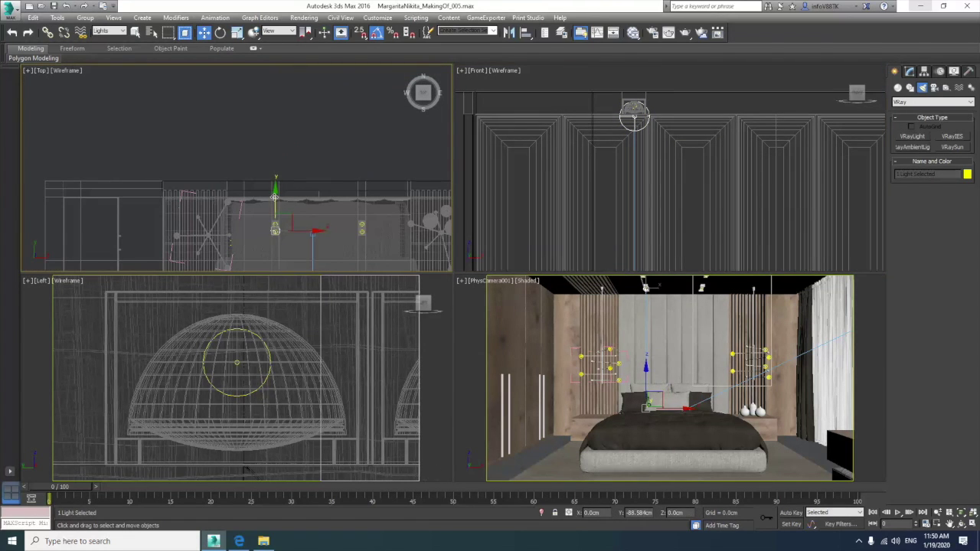
scroll(284, 228, up, 3)
mouse_move(289, 205)
mouse_down()
mouse_move(290, 126)
mouse_move(290, 148)
mouse_up()
- Shift-drag instanced copies of the IES light along the row, up to VRayIES005
scroll(289, 124, down, 4)
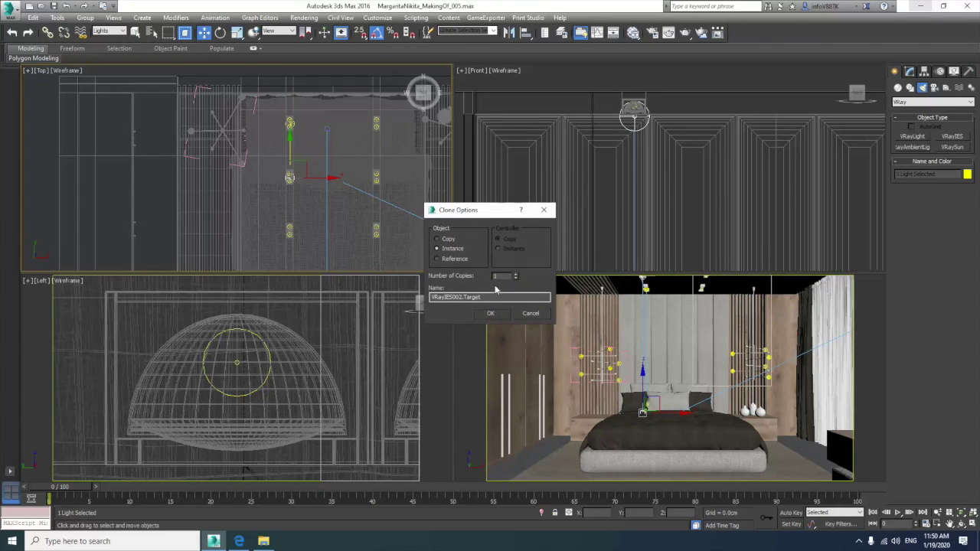
click(491, 313)
middle_drag(296, 189, 305, 147)
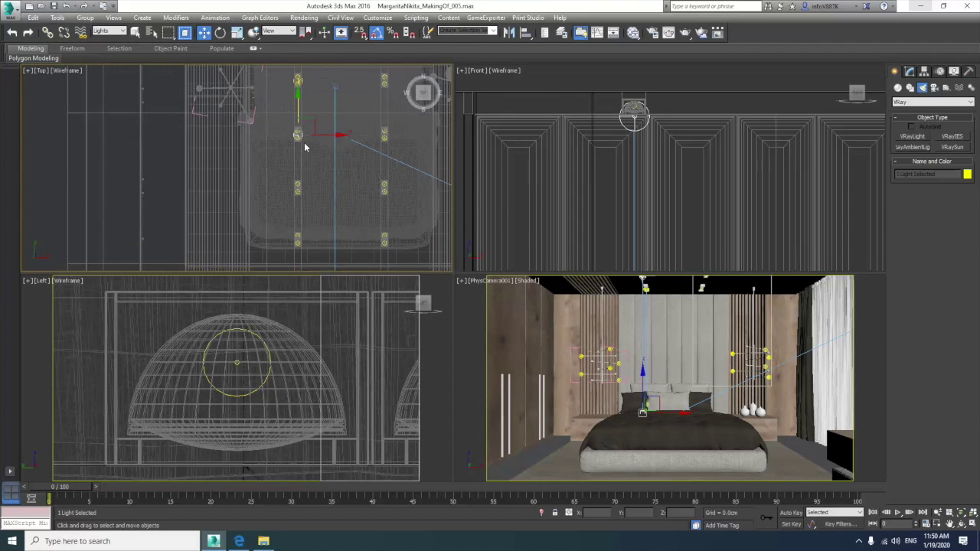
scroll(304, 147, up, 2)
shift+drag(295, 132, 295, 209)
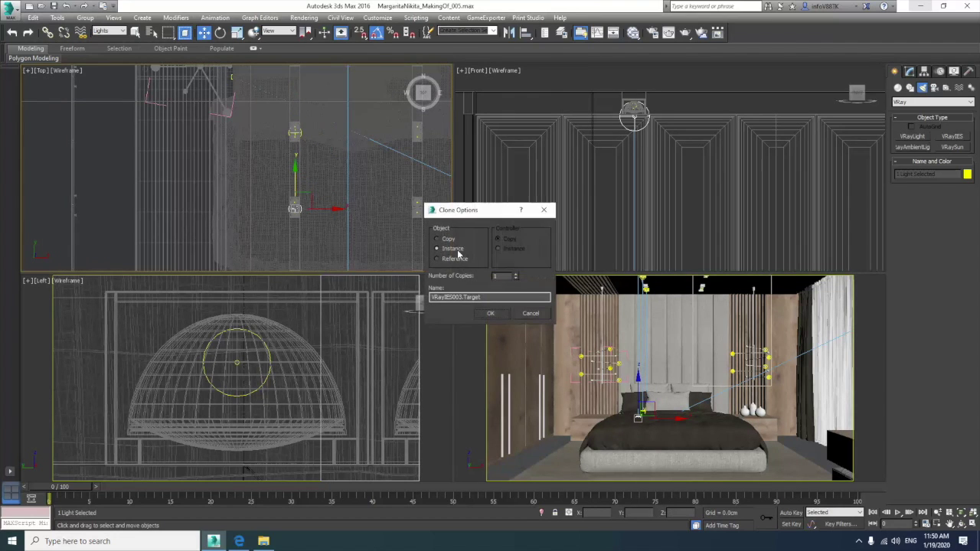
click(498, 313)
mouse_move(327, 243)
middle_down()
mouse_move(328, 125)
mouse_move(303, 130)
middle_up()
drag(298, 120, 299, 253)
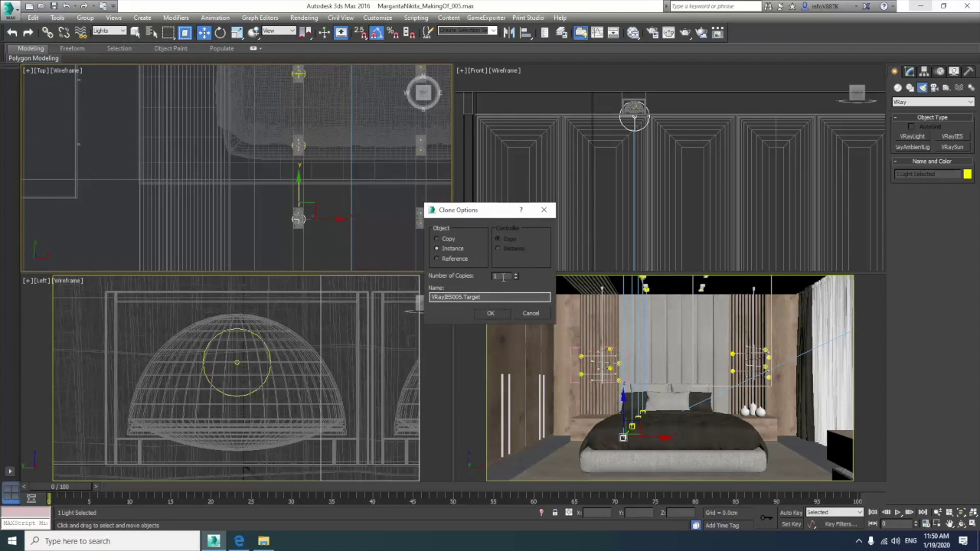
click(495, 312)
middle_drag(323, 257, 318, 133)
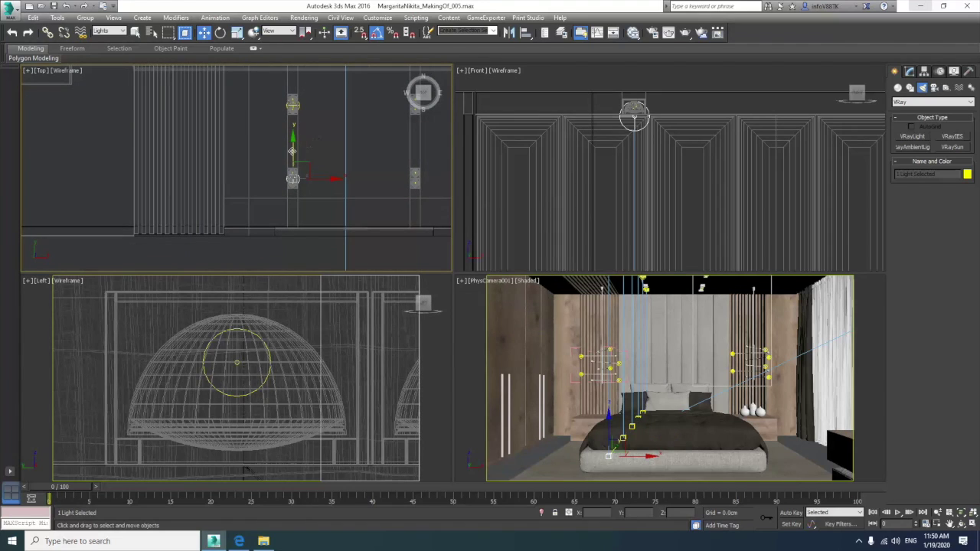
- Select the column of VRayIES lights with their targets from the scene list and frame them
key(h)
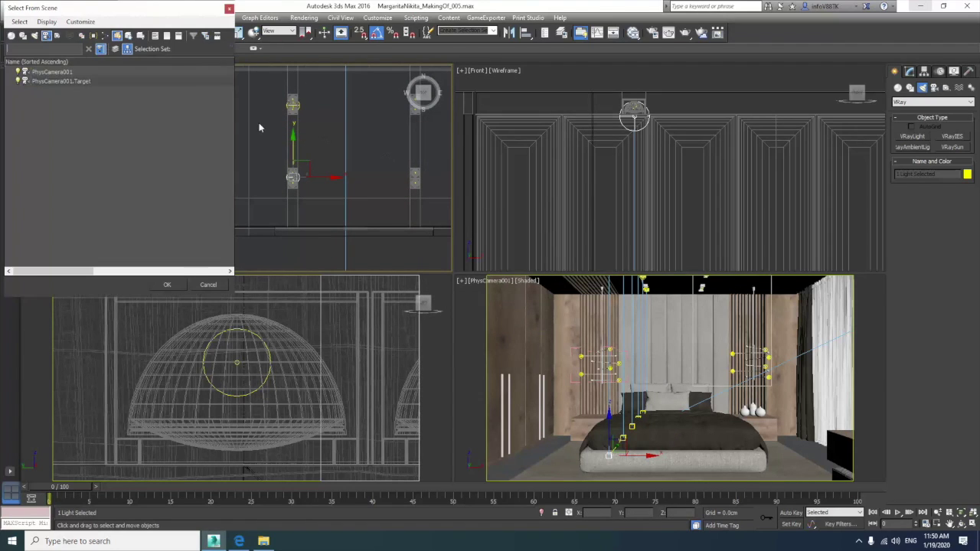
click(34, 36)
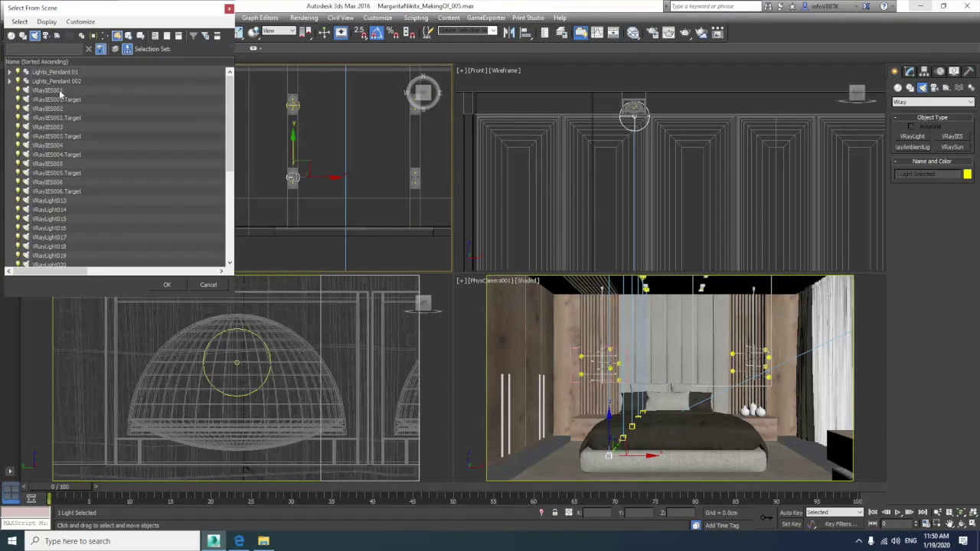
scroll(95, 150, down, 5)
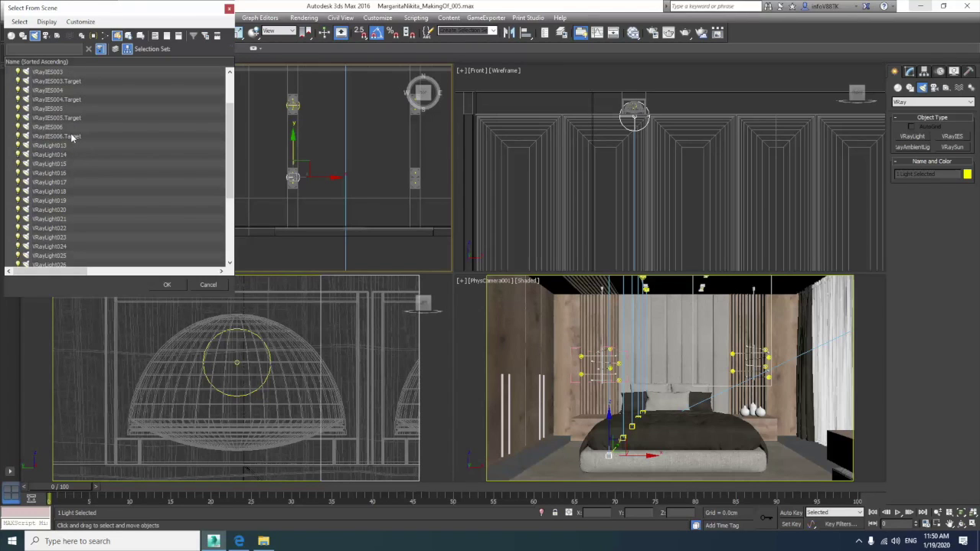
shift+click(72, 136)
key(Return)
key(z)
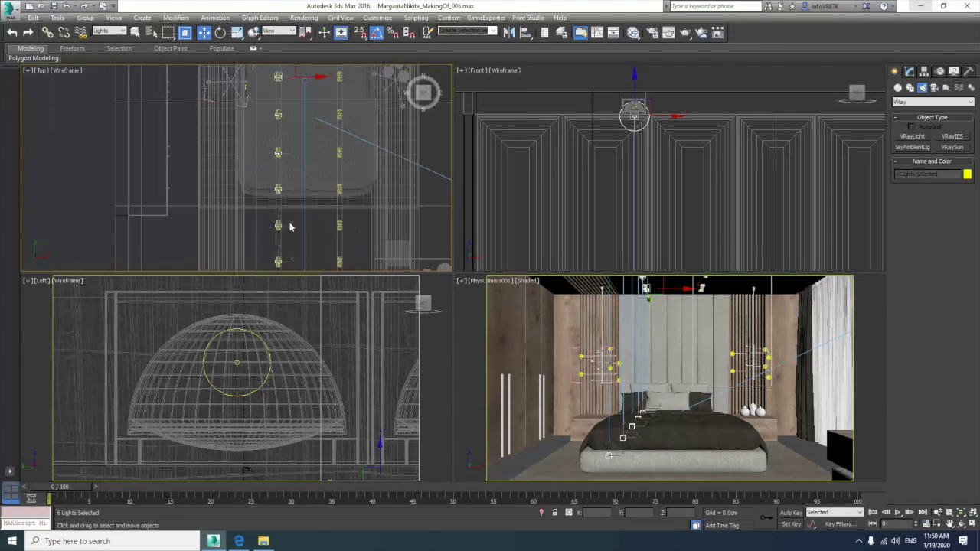
- Clone the column across along X as instances, then pick one VRayIES light in the Modify panel
scroll(294, 115, up, 2)
scroll(299, 160, up, 2)
drag(302, 160, 412, 157)
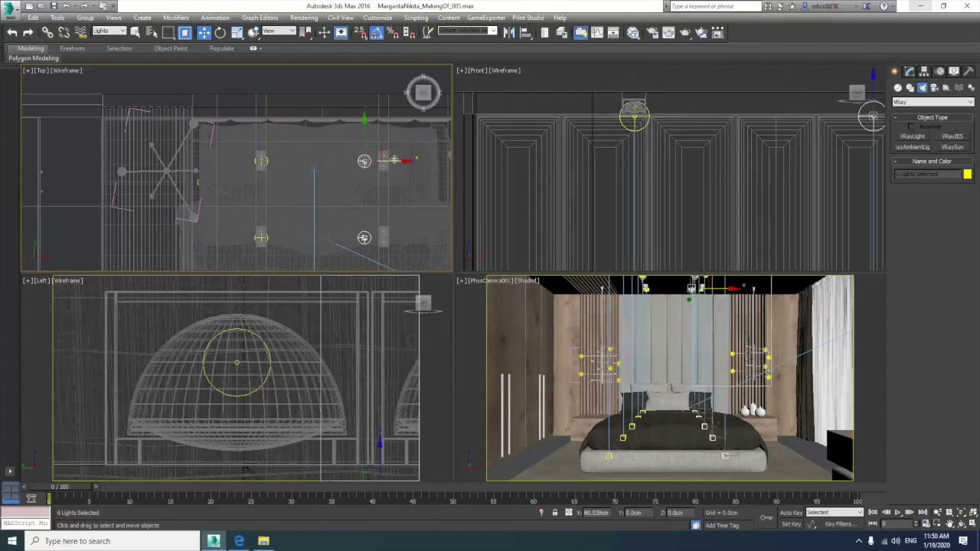
key(Return)
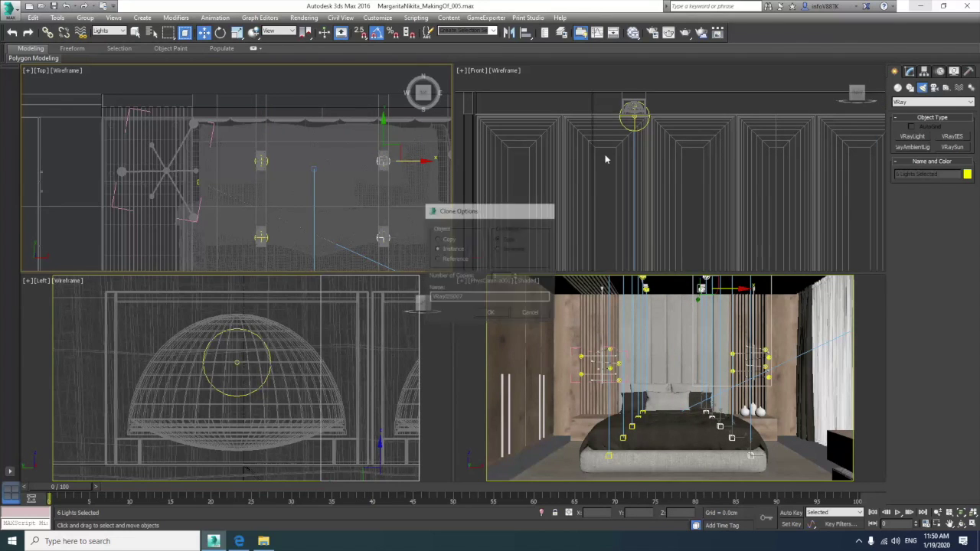
click(910, 73)
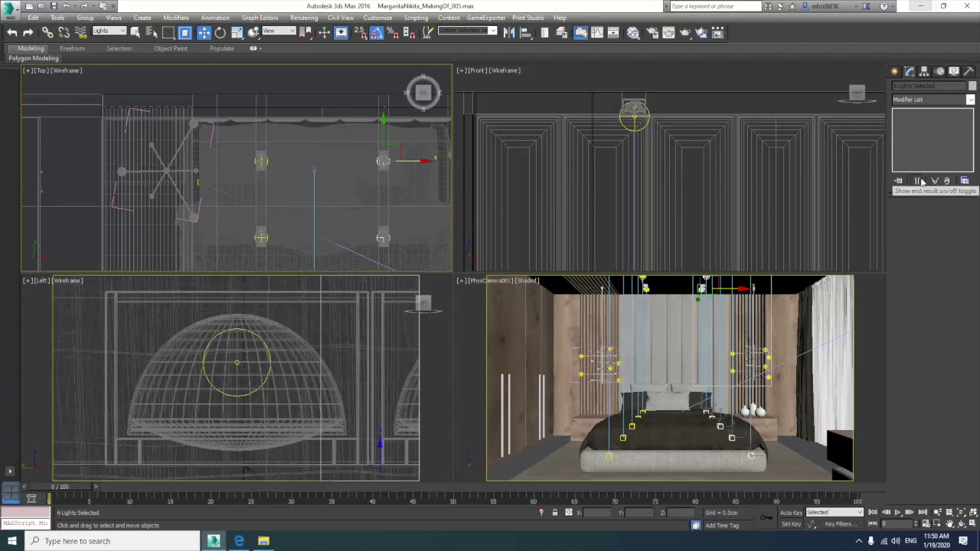
click(635, 114)
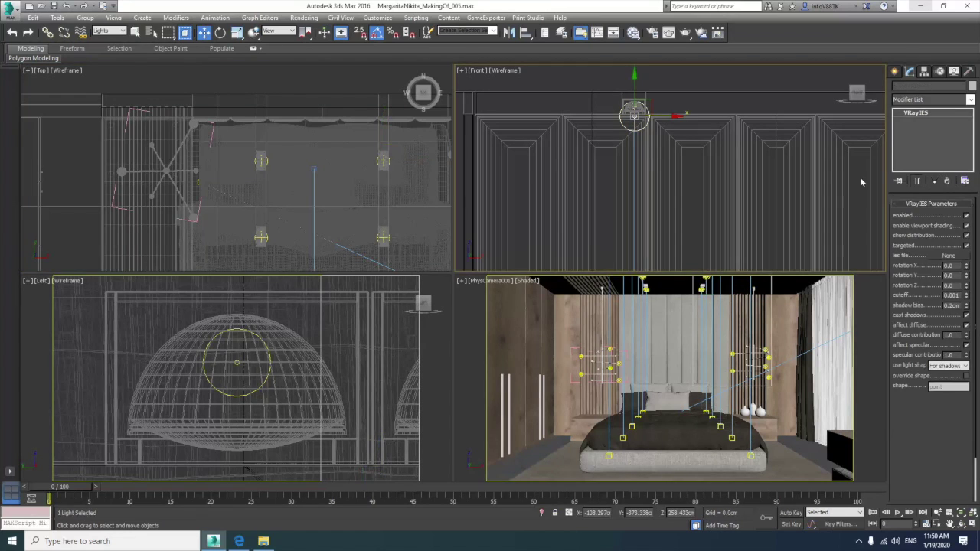
- Browse the scene folders and load the 17.ies profile into the VRayIES lights
click(949, 256)
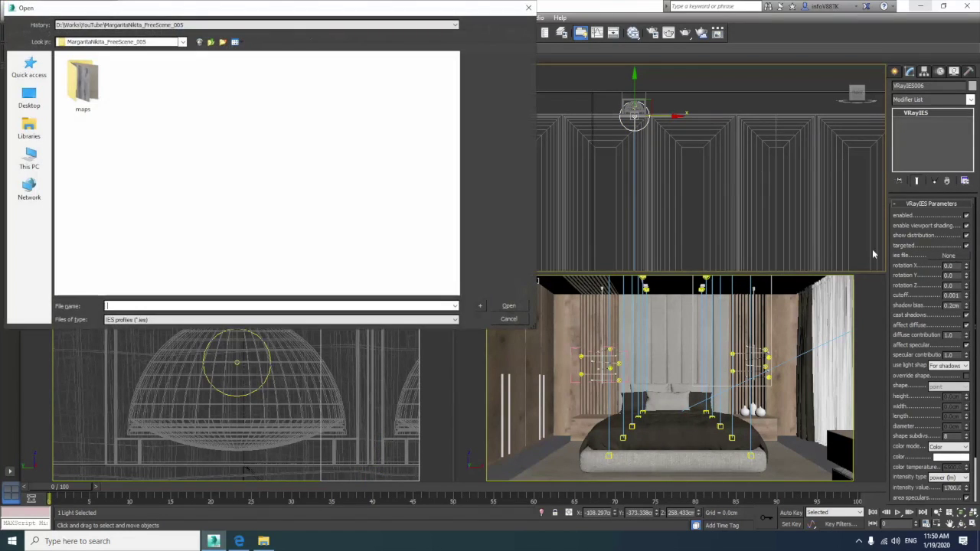
double_click(90, 80)
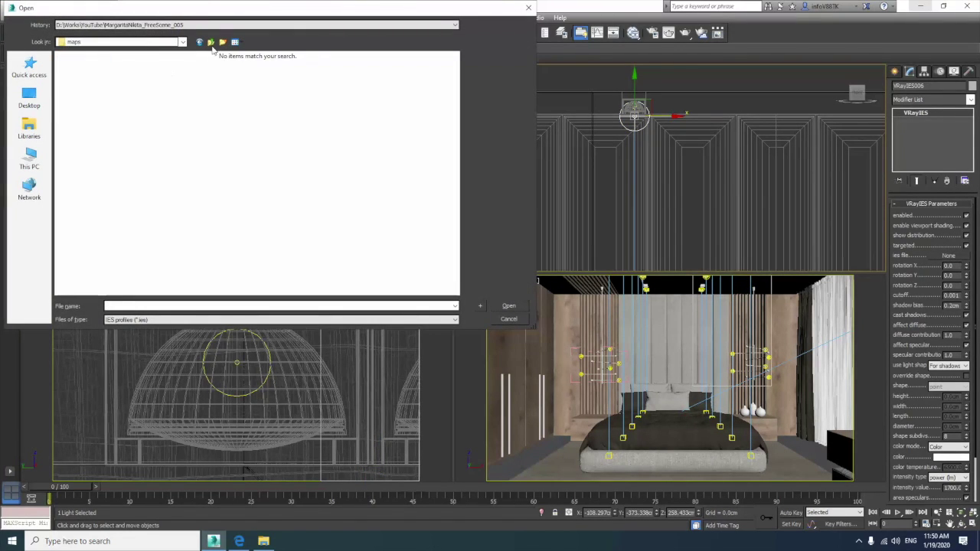
click(211, 43)
click(211, 42)
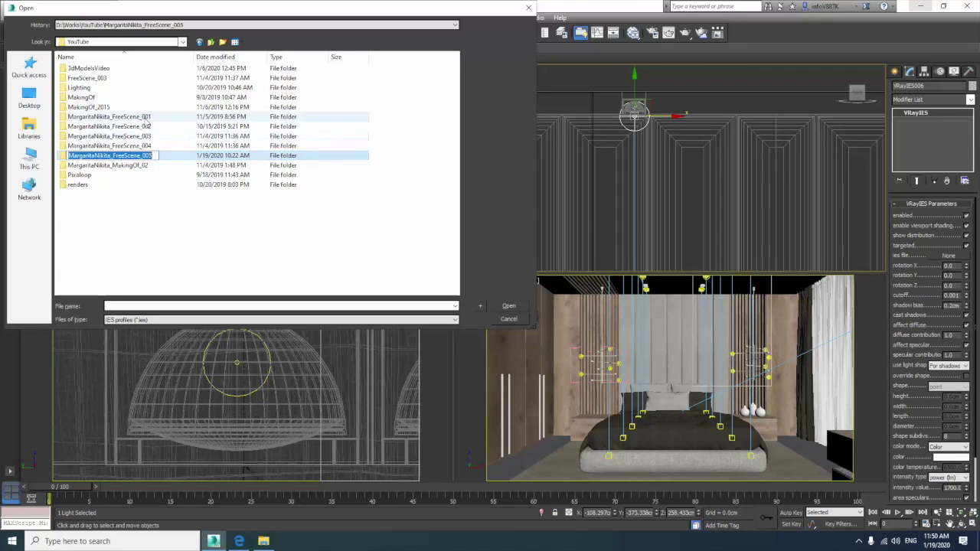
double_click(142, 116)
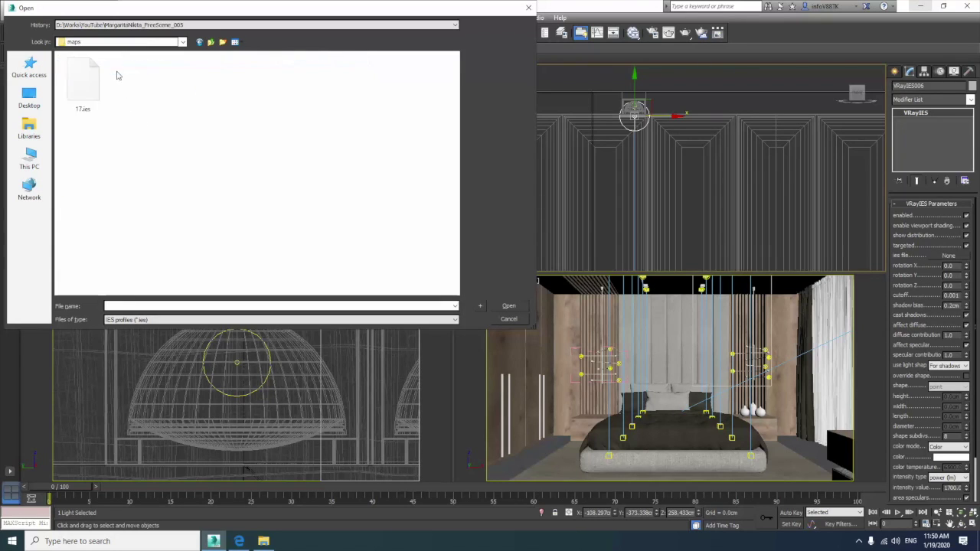
double_click(85, 77)
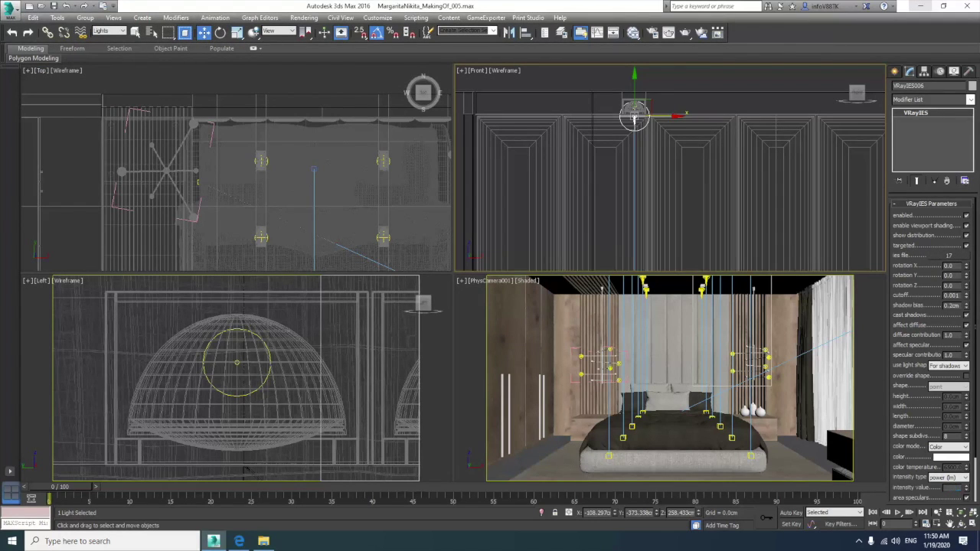
right_click(790, 389)
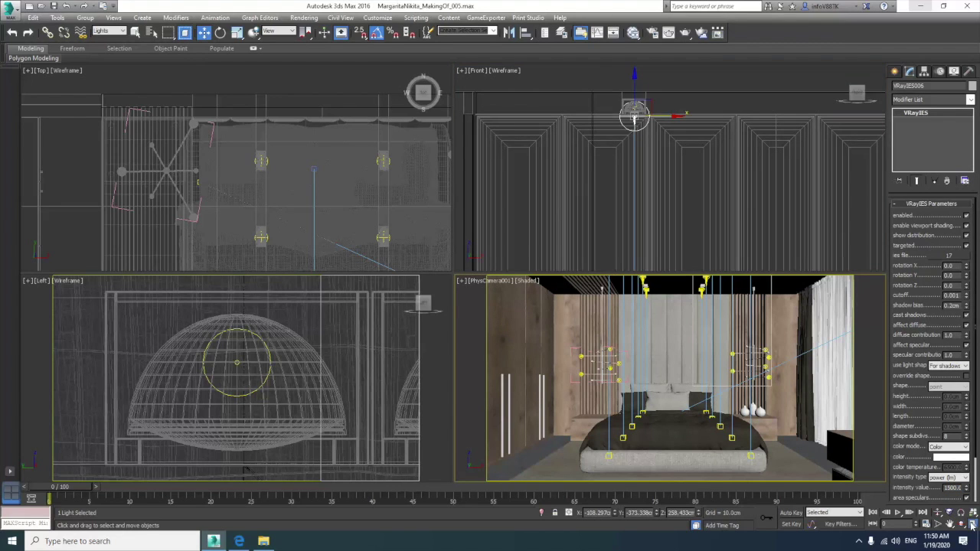
- Set the render Area to Render to View for the maximized camera viewport
click(971, 525)
click(669, 32)
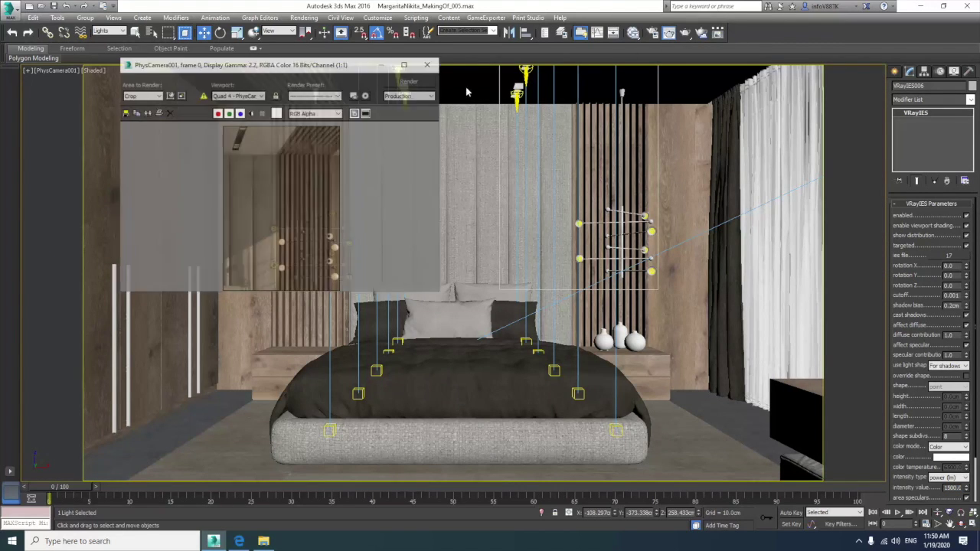
click(149, 95)
click(142, 121)
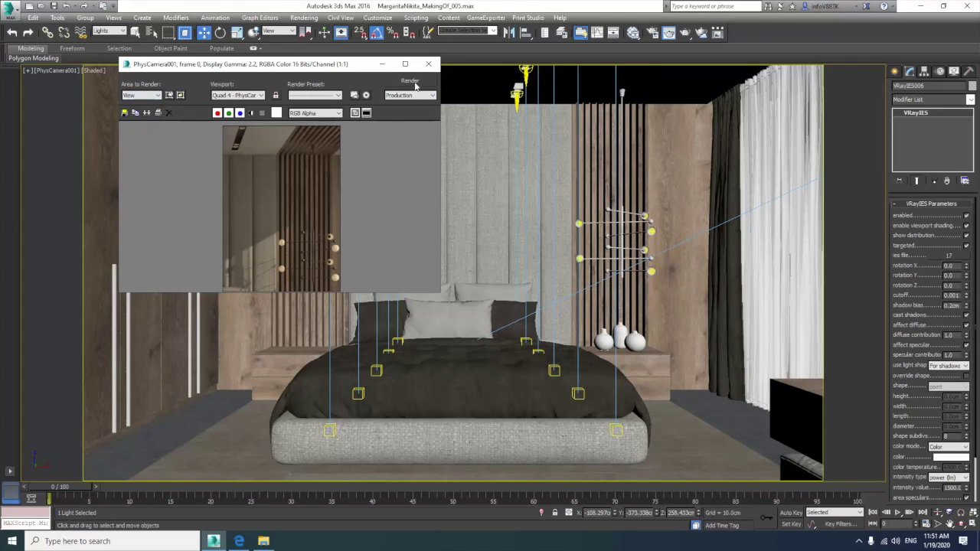
click(428, 64)
click(972, 525)
- Run a production test render of the camera view, cancel it, and render again
scroll(632, 141, up, 3)
scroll(633, 141, up, 3)
scroll(632, 141, down, 3)
scroll(633, 141, down, 2)
right_click(708, 306)
click(686, 33)
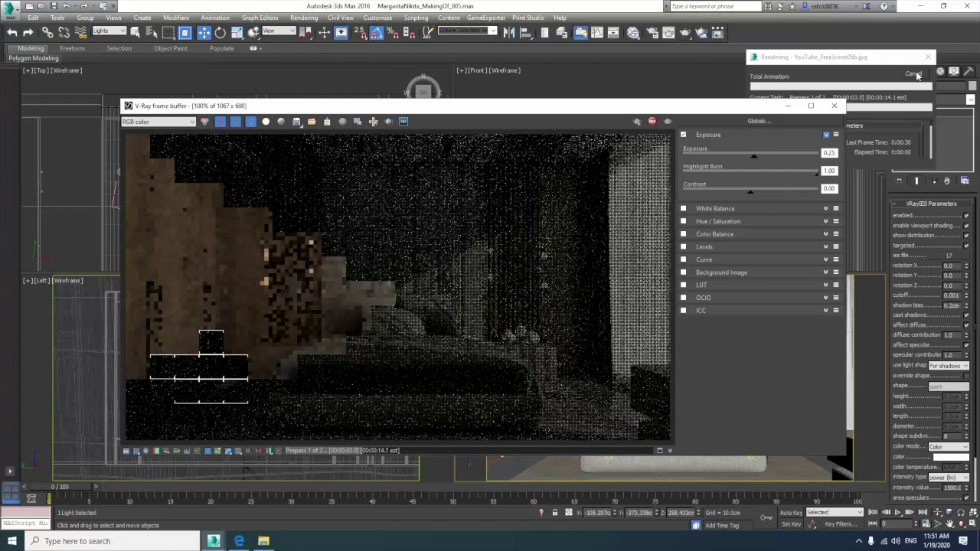
click(913, 73)
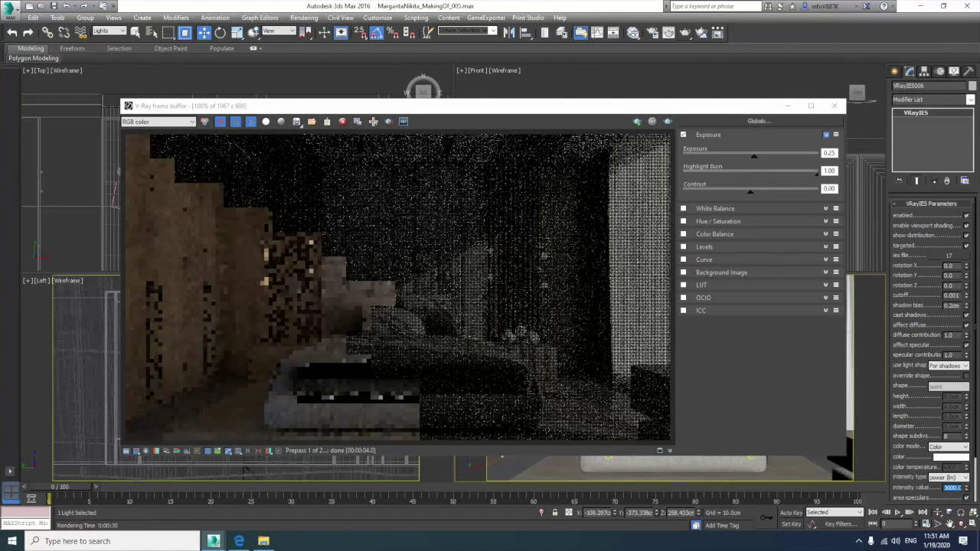
click(686, 33)
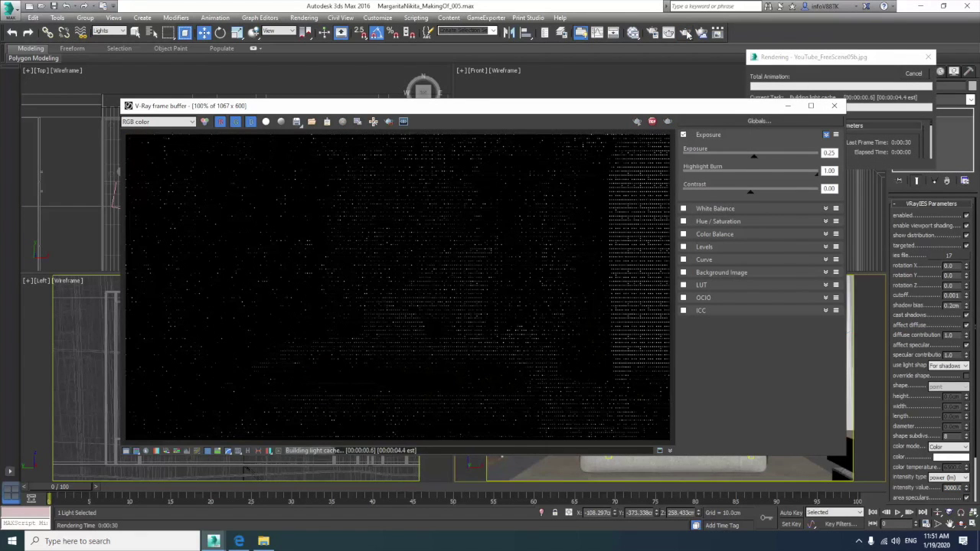